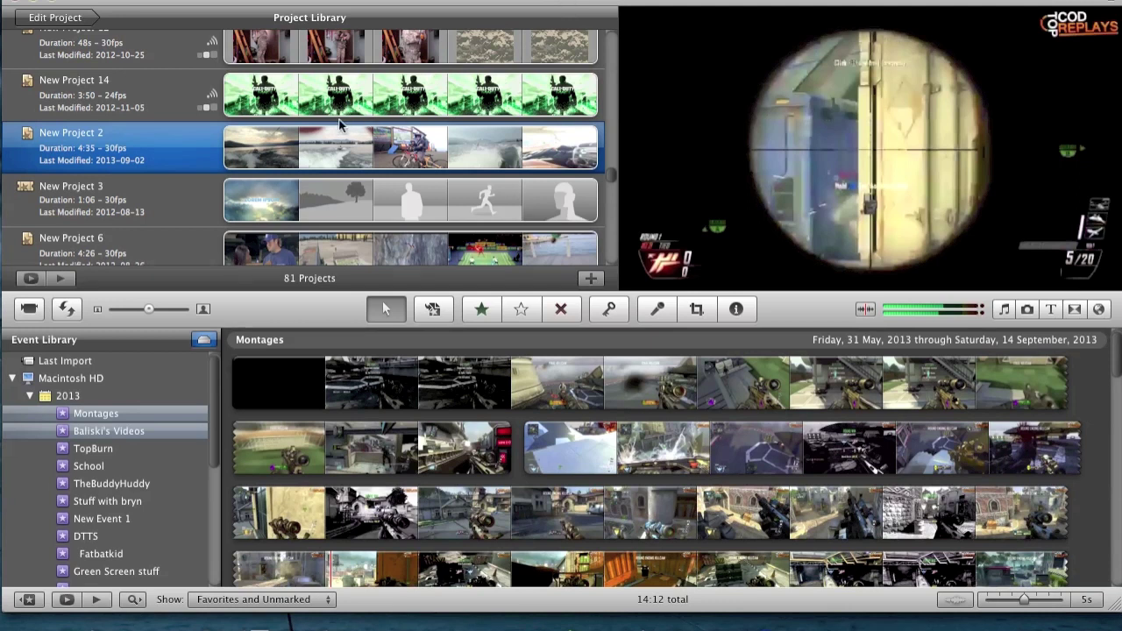
Step: Start a new project and bring the movie trailer templates into view
{"action": "left_click", "coordinate": [142, 2]}
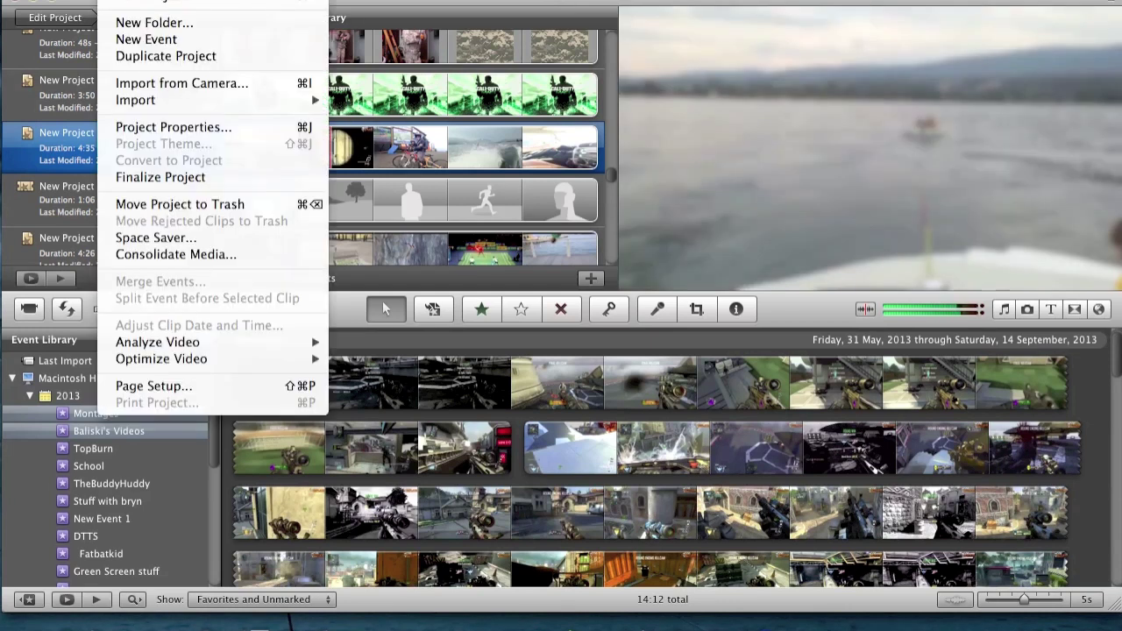
{"action": "left_click", "coordinate": [140, 5]}
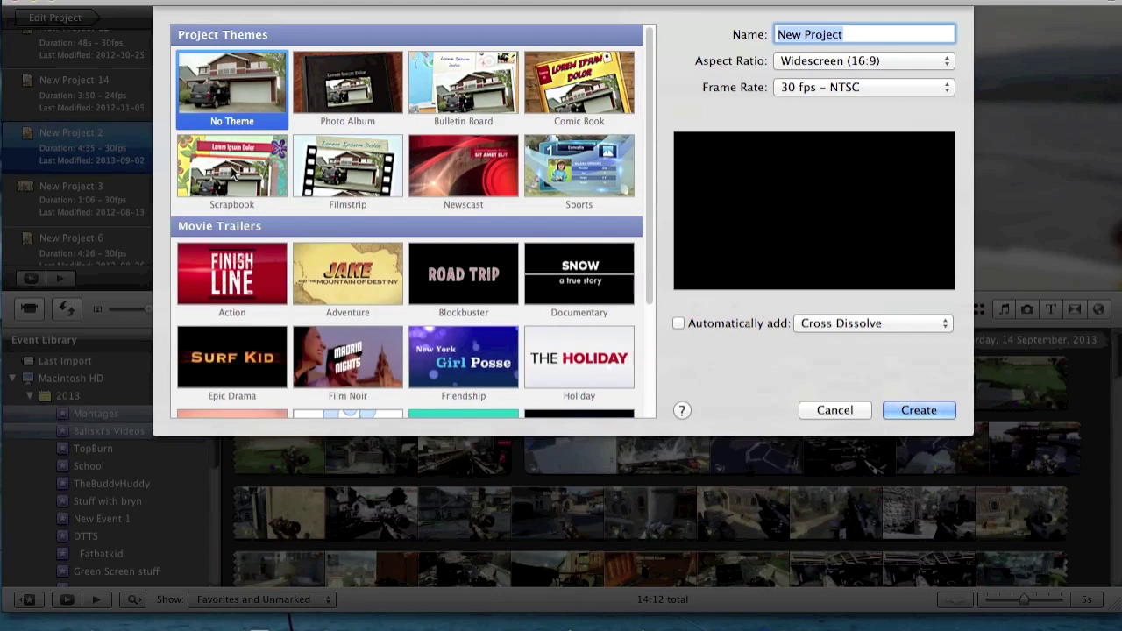
{"action": "scroll", "coordinate": [379, 281], "scroll_direction": "down", "scroll_amount": 3}
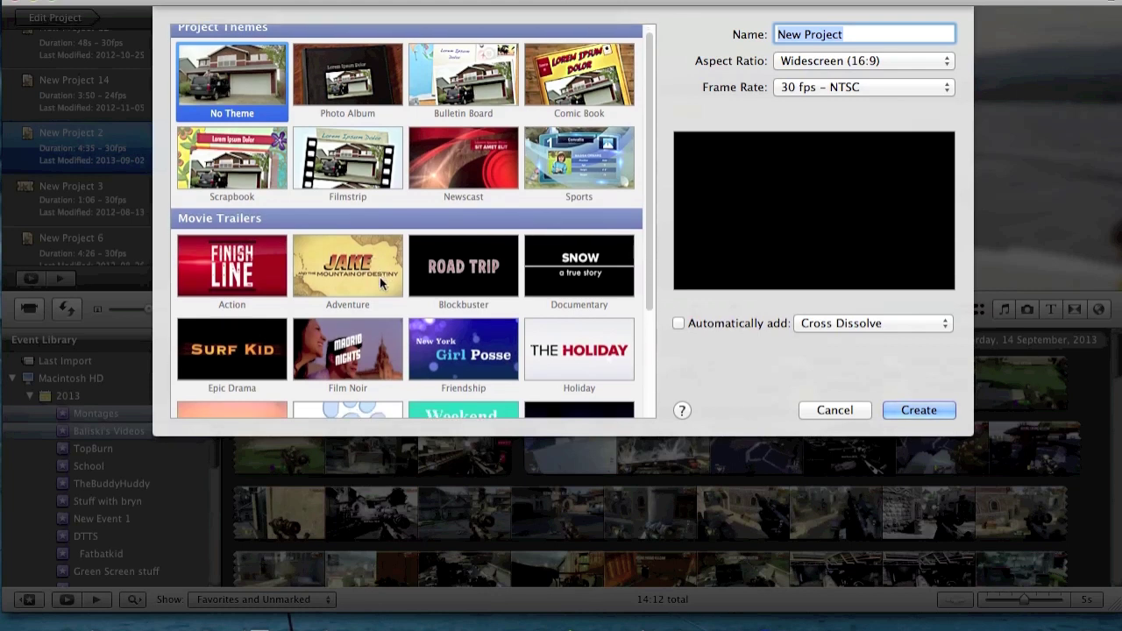
{"action": "scroll", "coordinate": [380, 278], "scroll_direction": "down", "scroll_amount": 5}
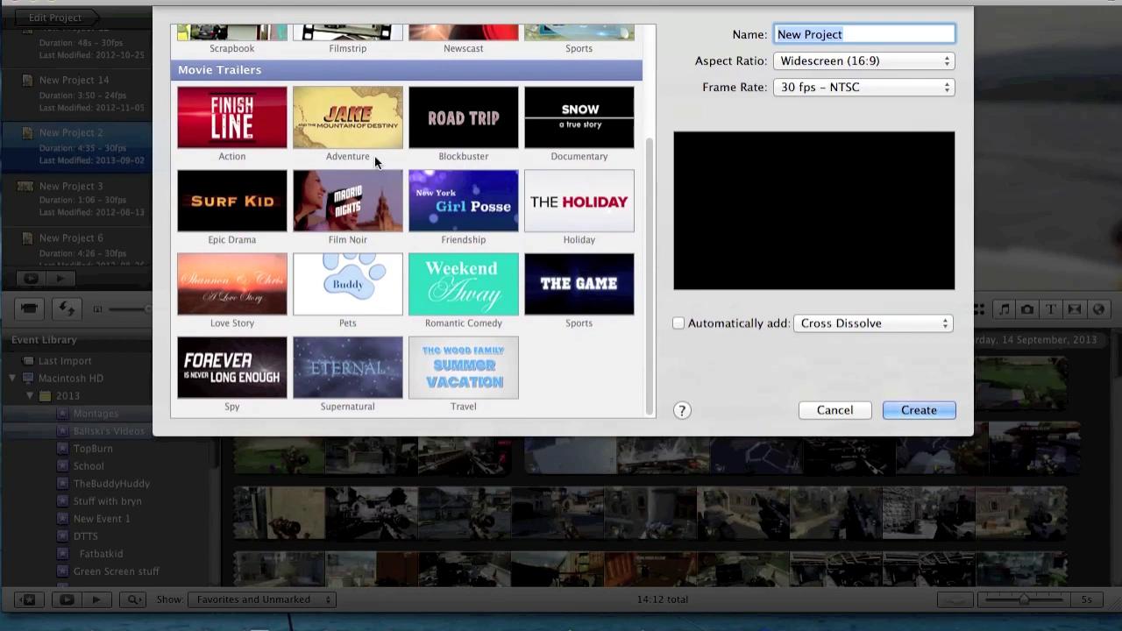
Step: Preview several movie trailer templates, including Action, Adventure, Friendship, Travel, Supernatural and Spy
{"action": "left_click", "coordinate": [219, 118]}
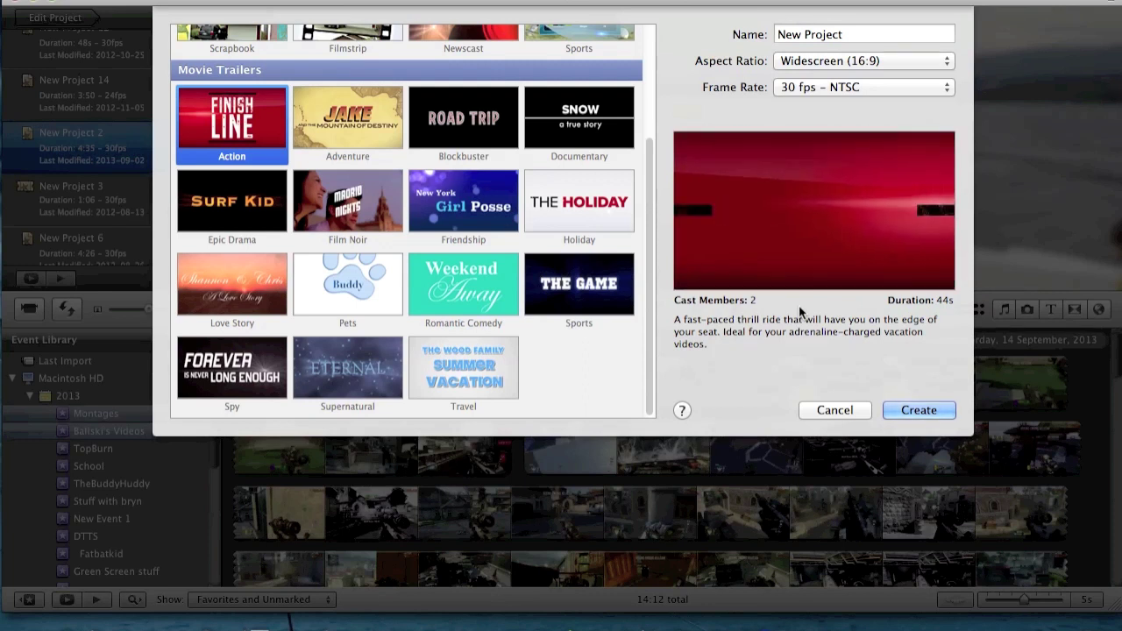
{"action": "left_click", "coordinate": [349, 132]}
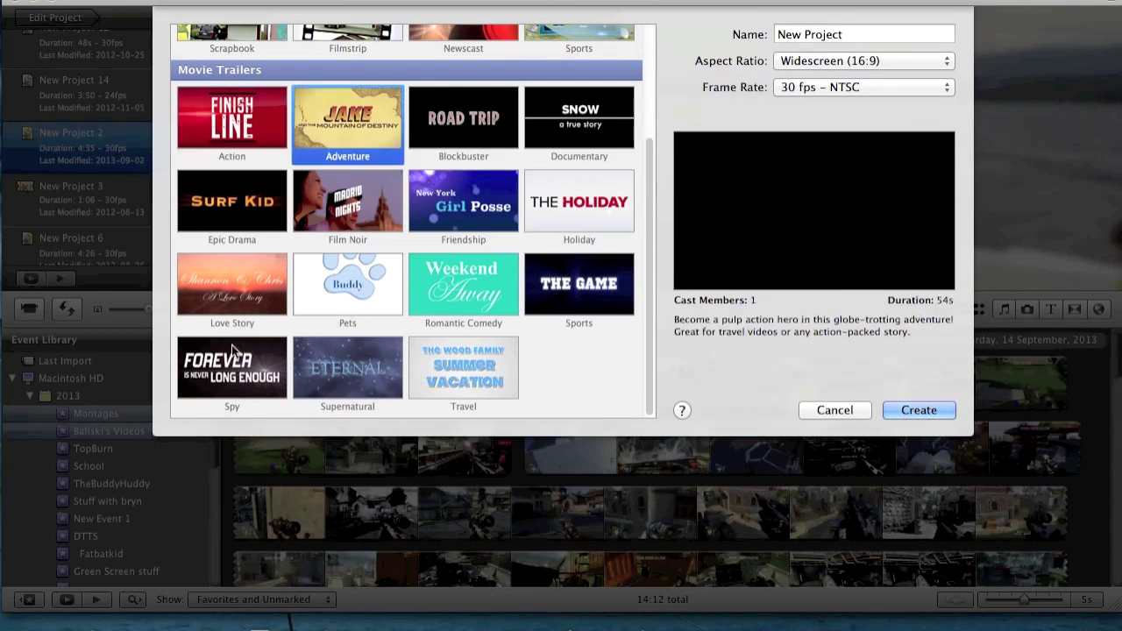
{"action": "key", "text": "Down"}
{"action": "key", "text": "Right"}
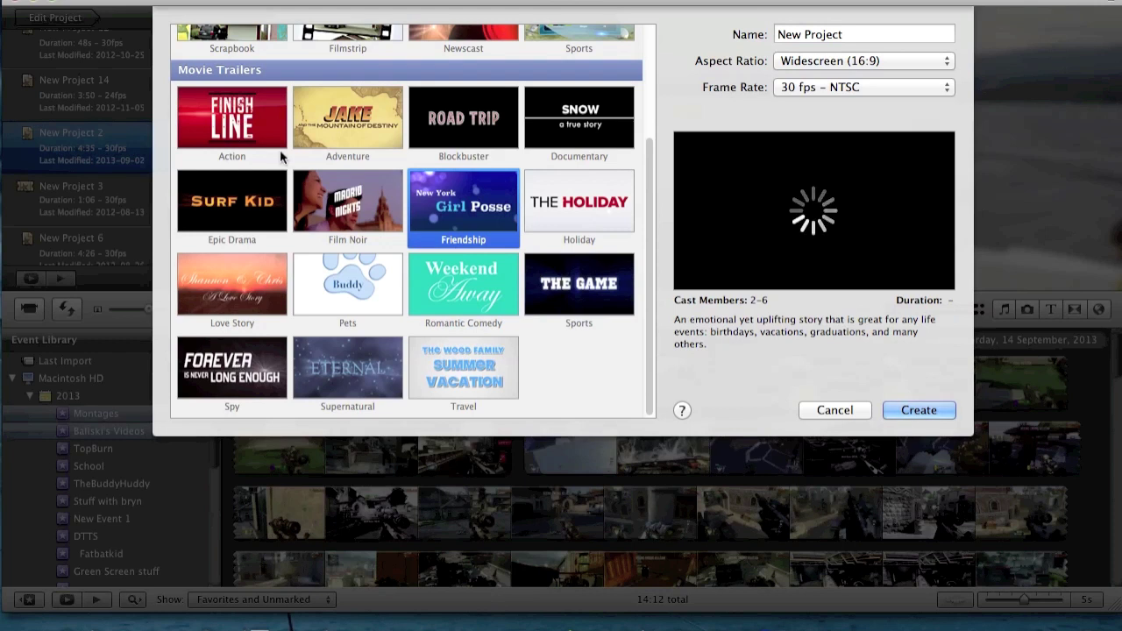
{"action": "key", "text": "Down"}
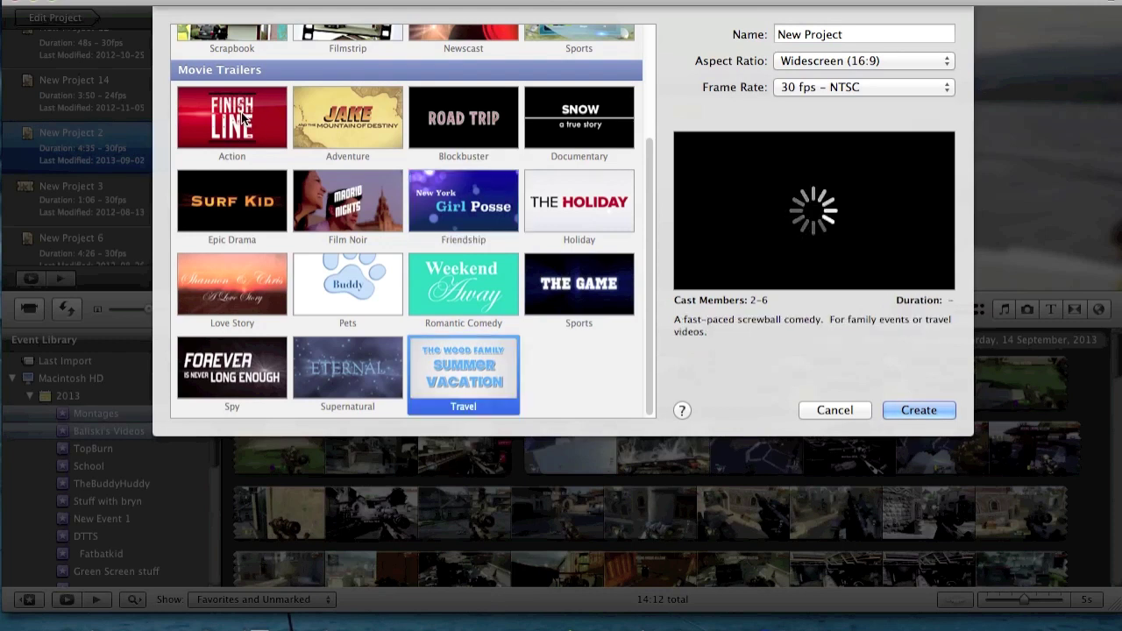
{"action": "key", "text": "Left"}
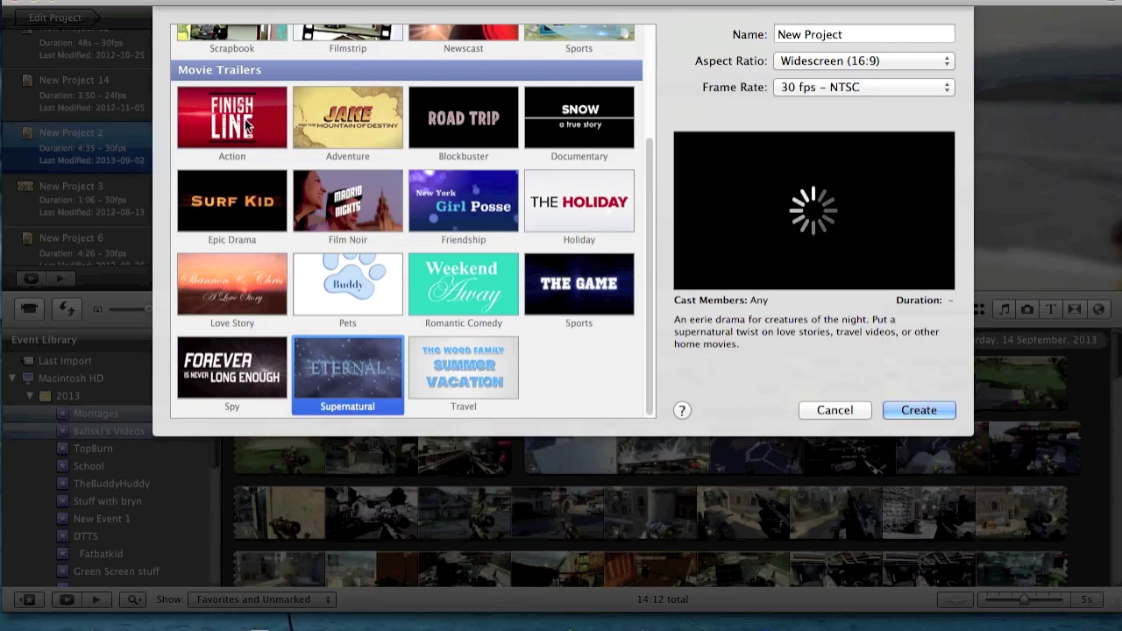
{"action": "key", "text": "Left"}
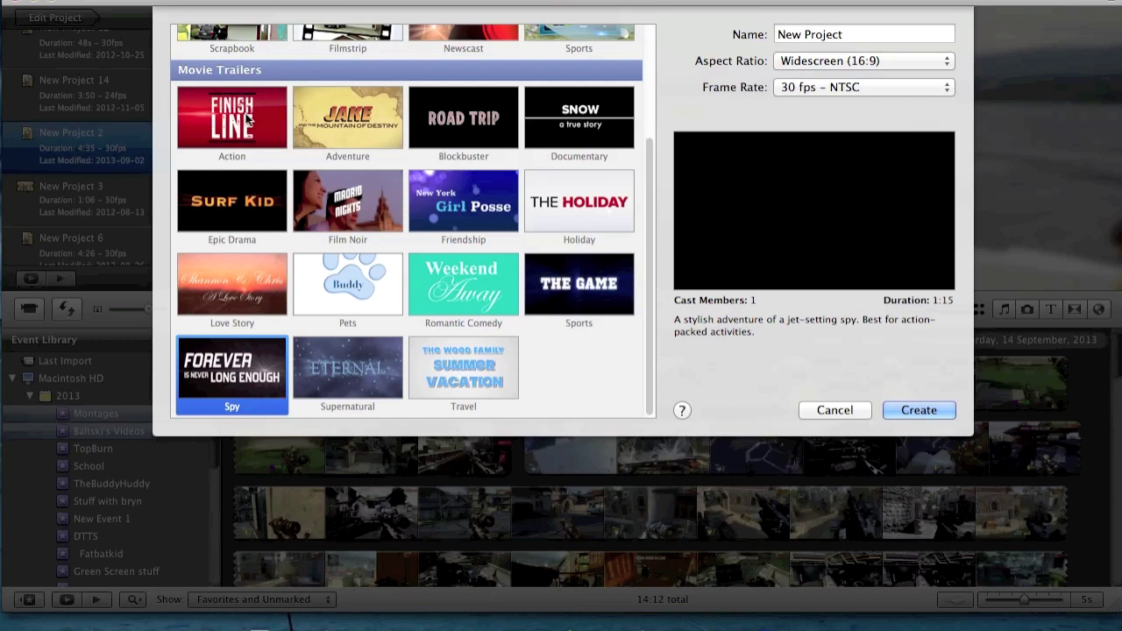
Step: Create a new project from the Action movie trailer template, named Crazy Aussie
{"action": "left_click", "coordinate": [247, 120]}
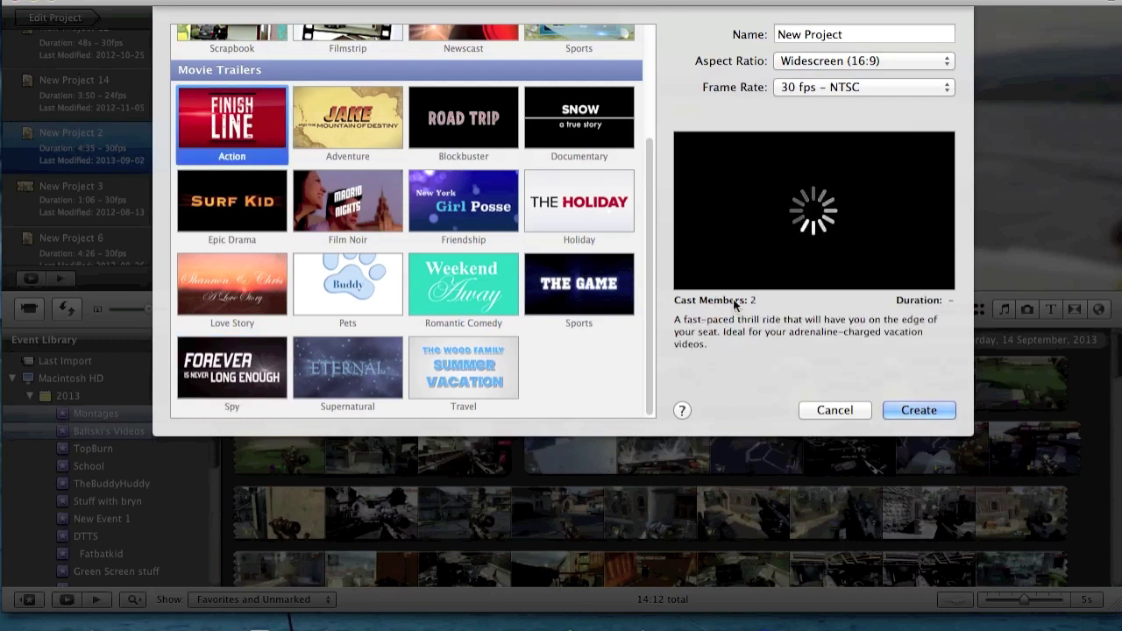
{"action": "key", "text": "Tab"}
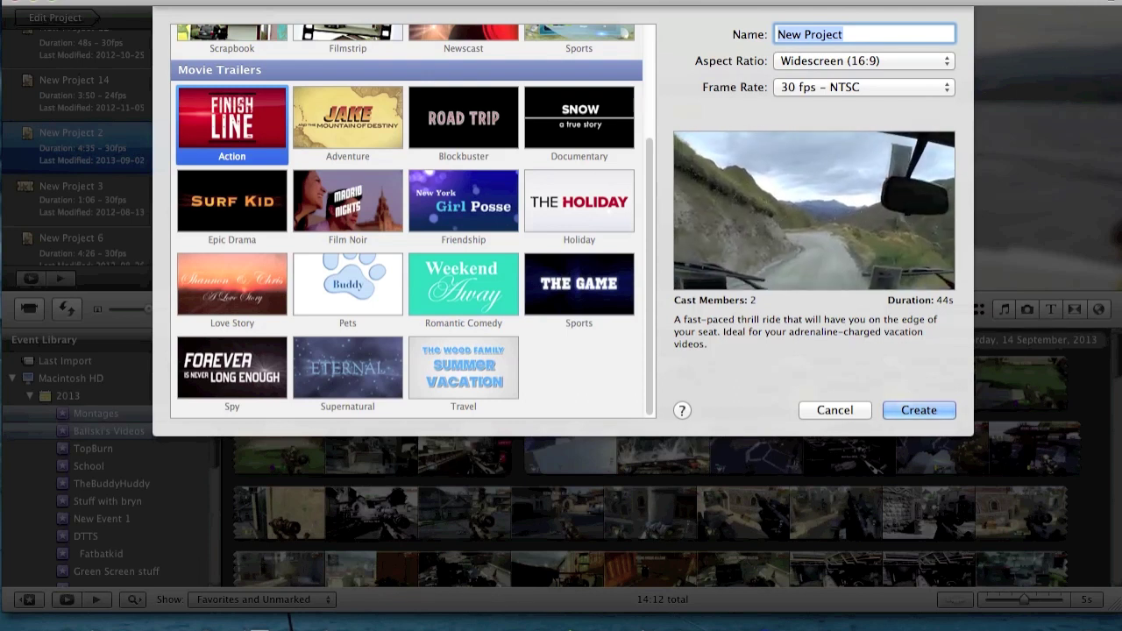
{"action": "type", "text": "Crazy"}
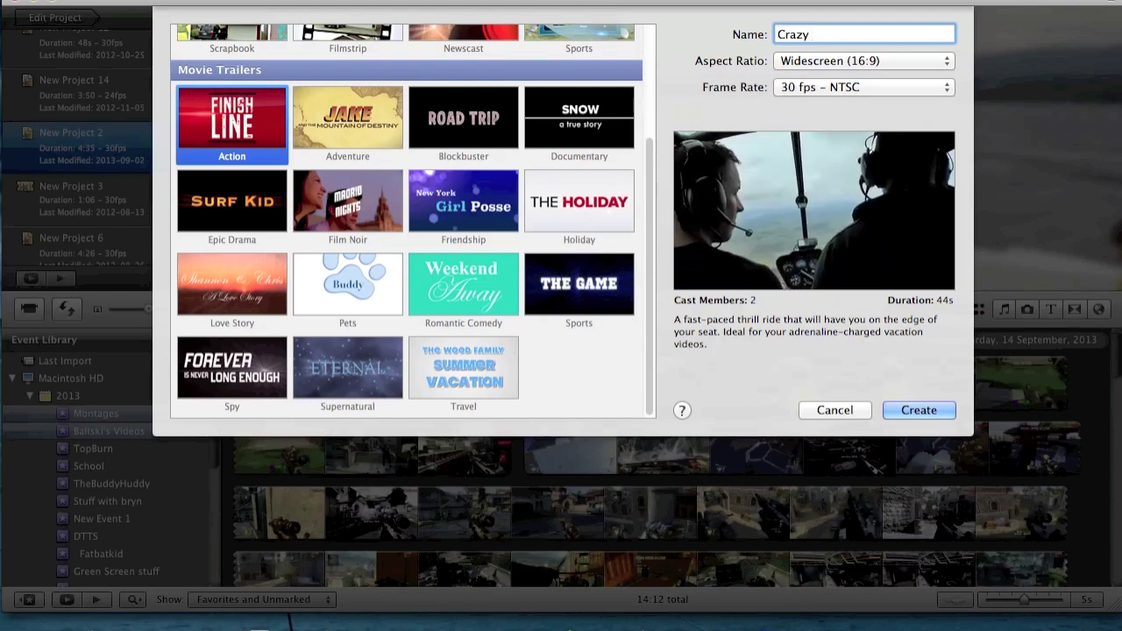
{"action": "type", "text": " Aussie"}
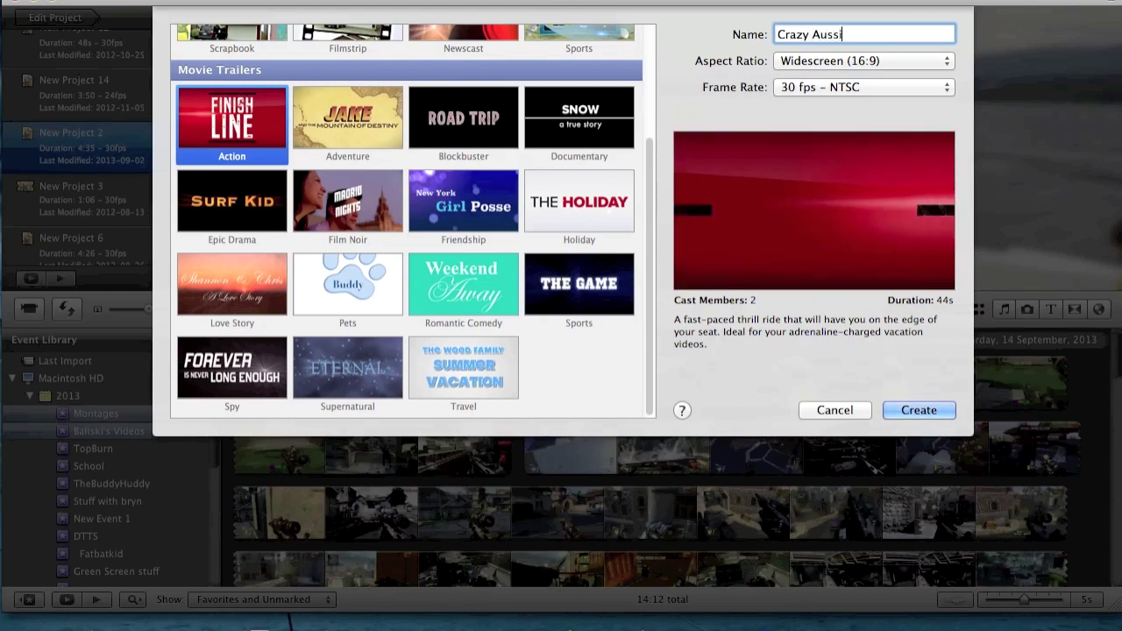
{"action": "left_click", "coordinate": [920, 409]}
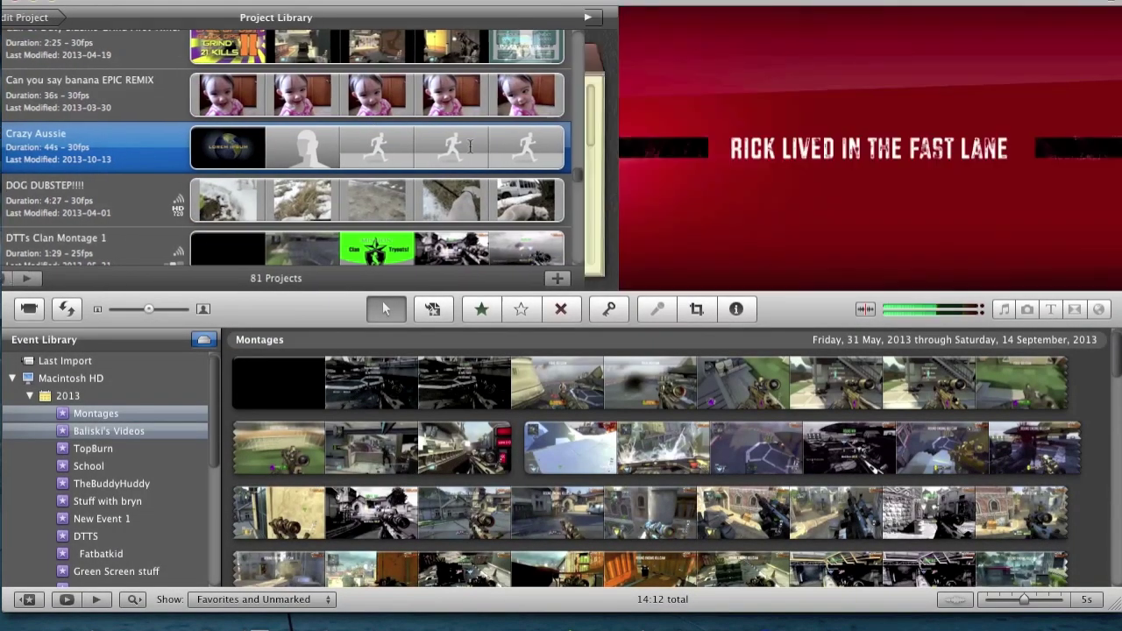
Step: Show the clips of the Sydney, Australia event from the 2013 events
{"action": "scroll", "coordinate": [133, 488], "scroll_direction": "down", "scroll_amount": 5}
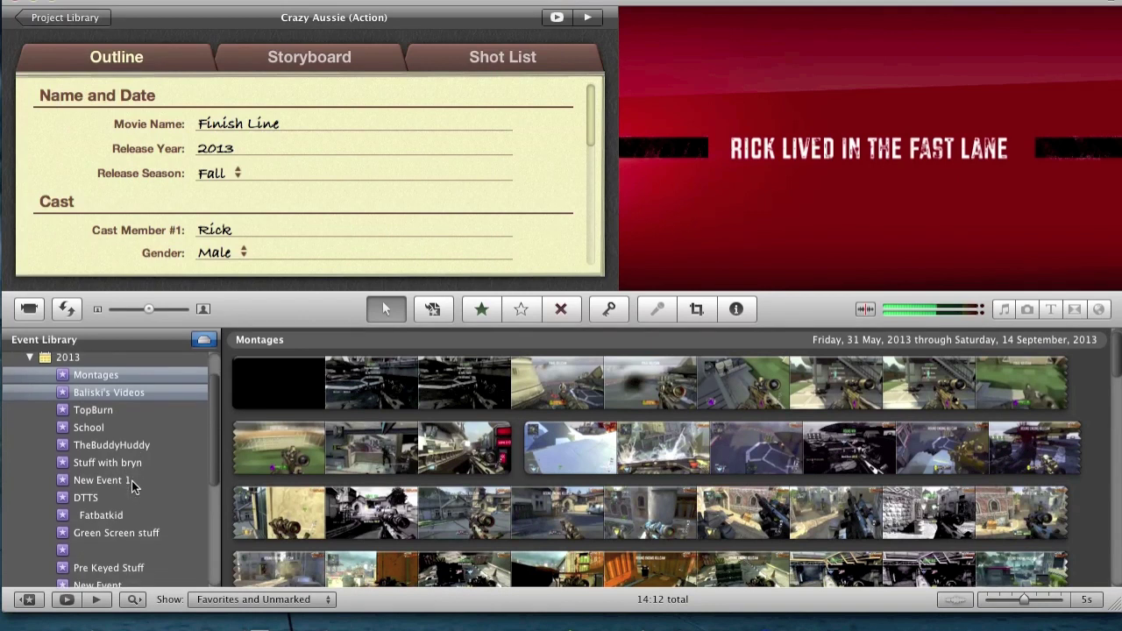
{"action": "scroll", "coordinate": [133, 484], "scroll_direction": "down", "scroll_amount": 3}
{"action": "left_click", "coordinate": [122, 533]}
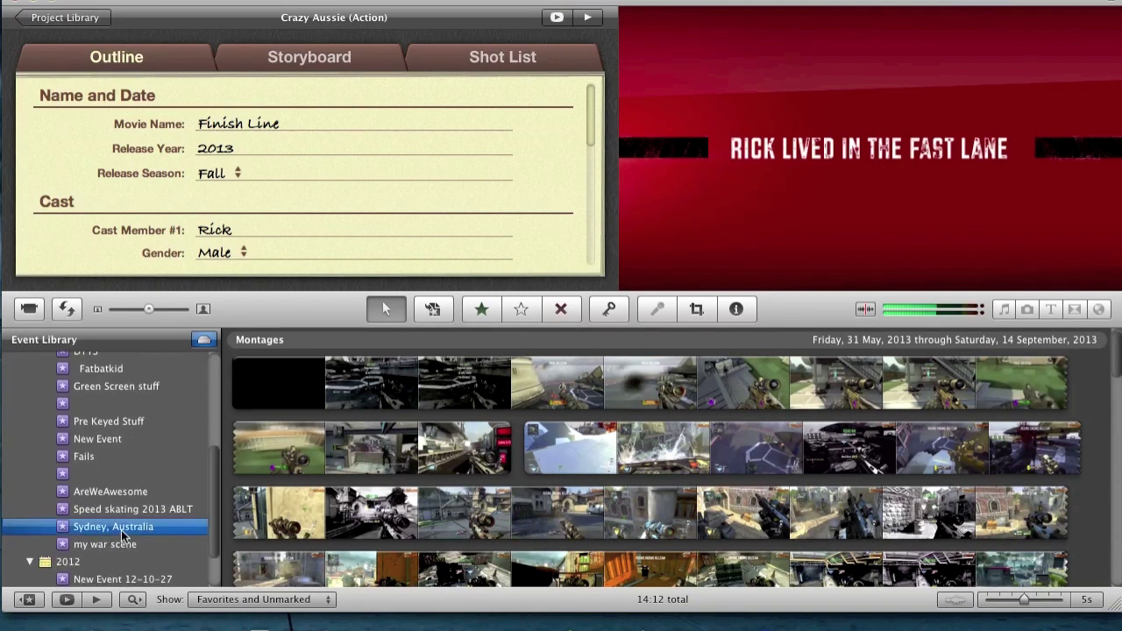
{"action": "left_click", "coordinate": [122, 531]}
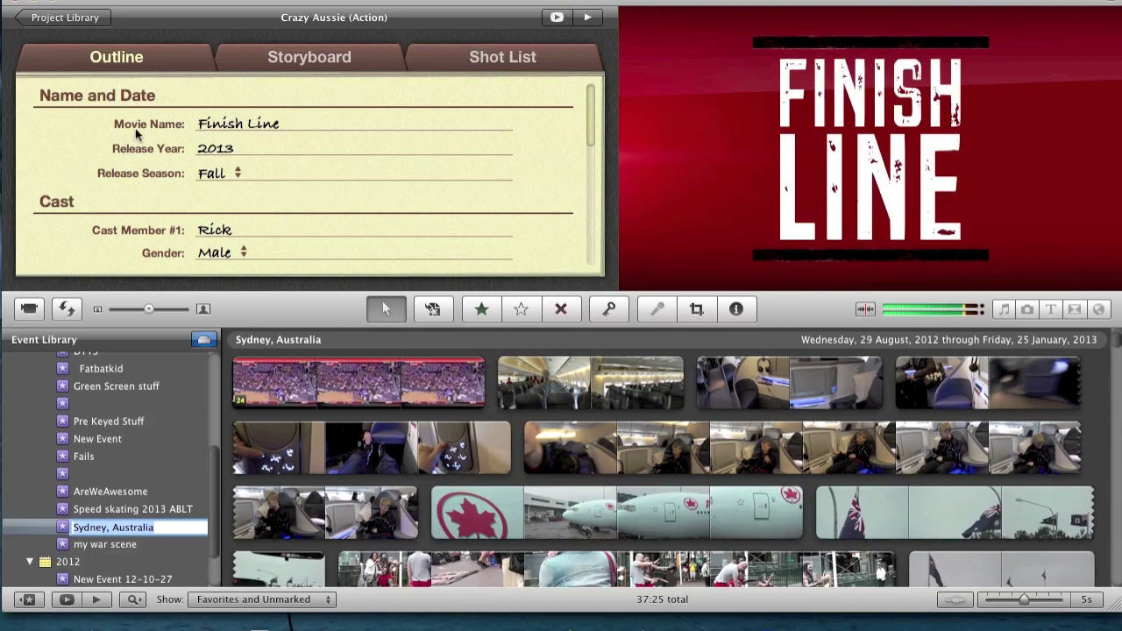
Step: Replace the first part of the trailer's movie name with Crazy
{"action": "left_click", "coordinate": [287, 123]}
{"action": "left_click", "coordinate": [243, 124]}
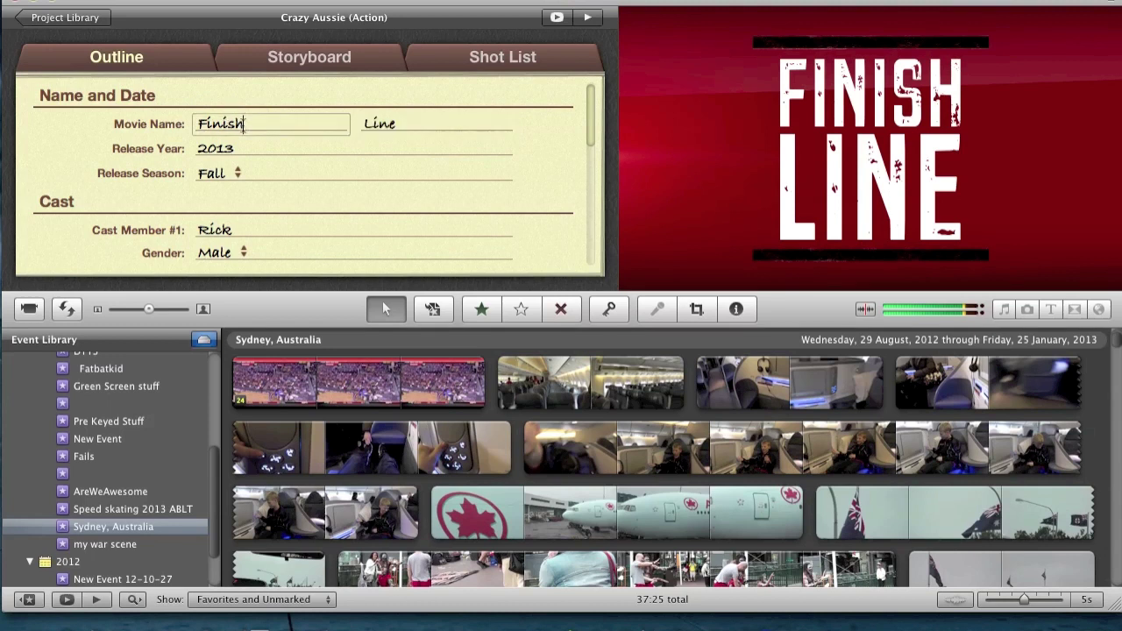
{"action": "key", "text": "BackSpace"}
{"action": "key", "text": "BackSpace"}
{"action": "key", "text": "BackSpace"}
{"action": "key", "text": "BackSpace"}
{"action": "key", "text": "BackSpace"}
{"action": "key", "text": "BackSpace"}
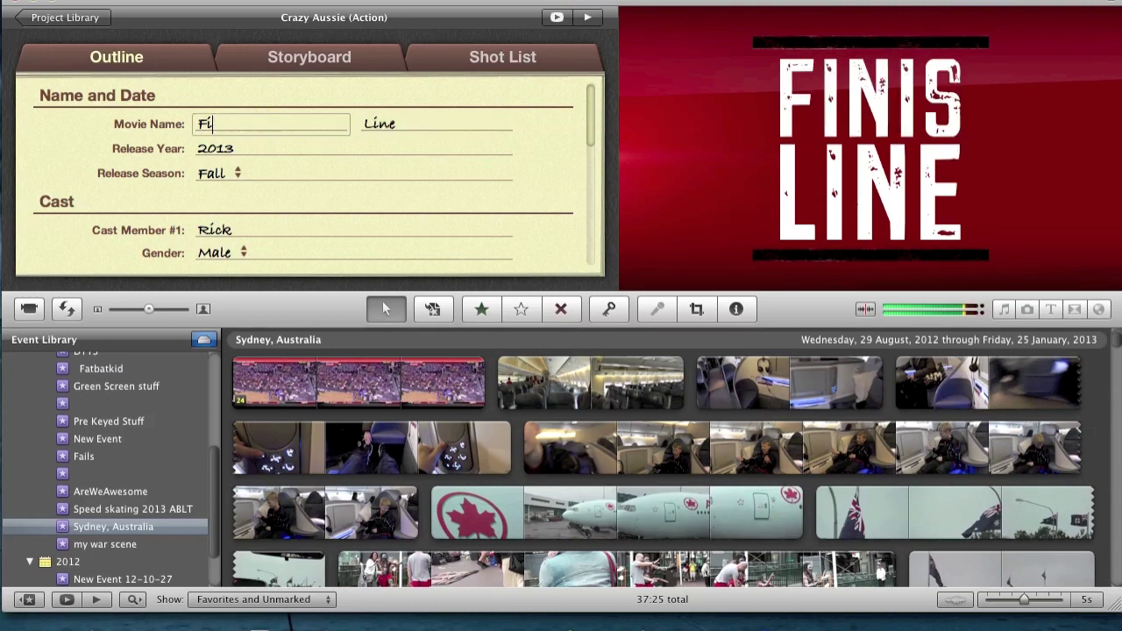
{"action": "type", "text": "C"}
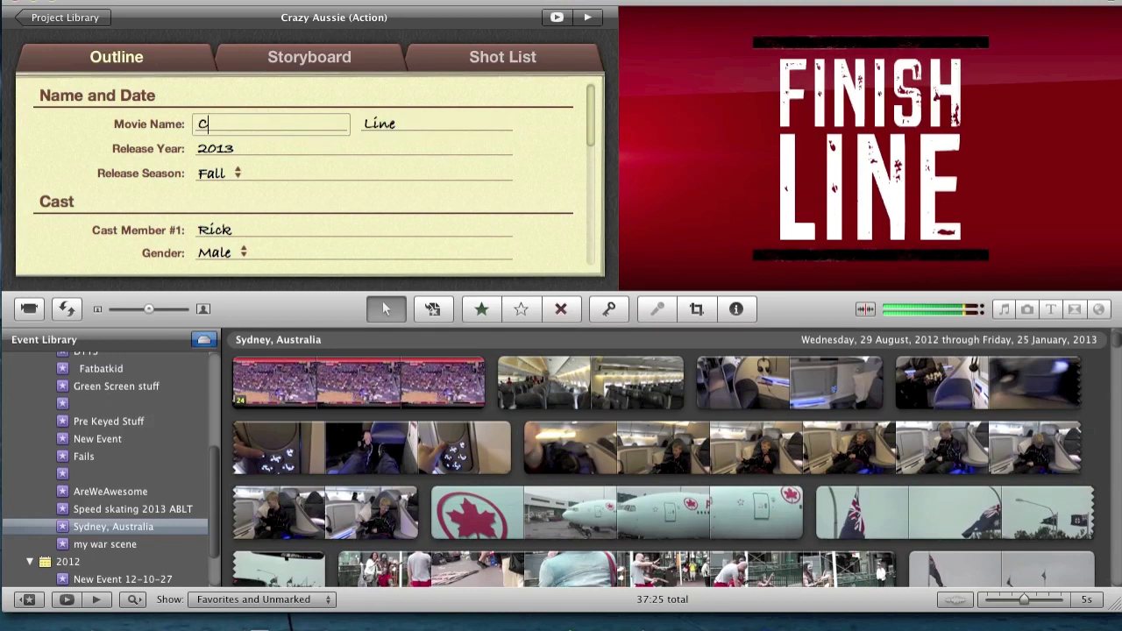
{"action": "type", "text": "razy"}
Step: Replace the second part of the trailer's movie name with Aussie Trip
{"action": "left_click", "coordinate": [413, 122]}
{"action": "key", "text": "BackSpace"}
{"action": "key", "text": "BackSpace"}
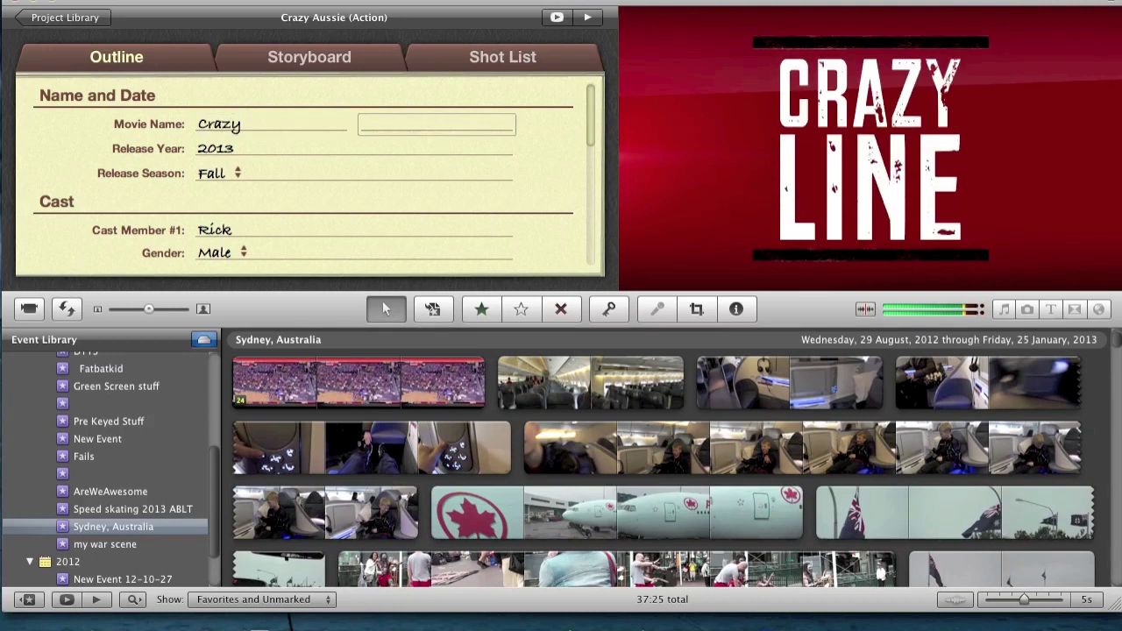
{"action": "type", "text": "Au"}
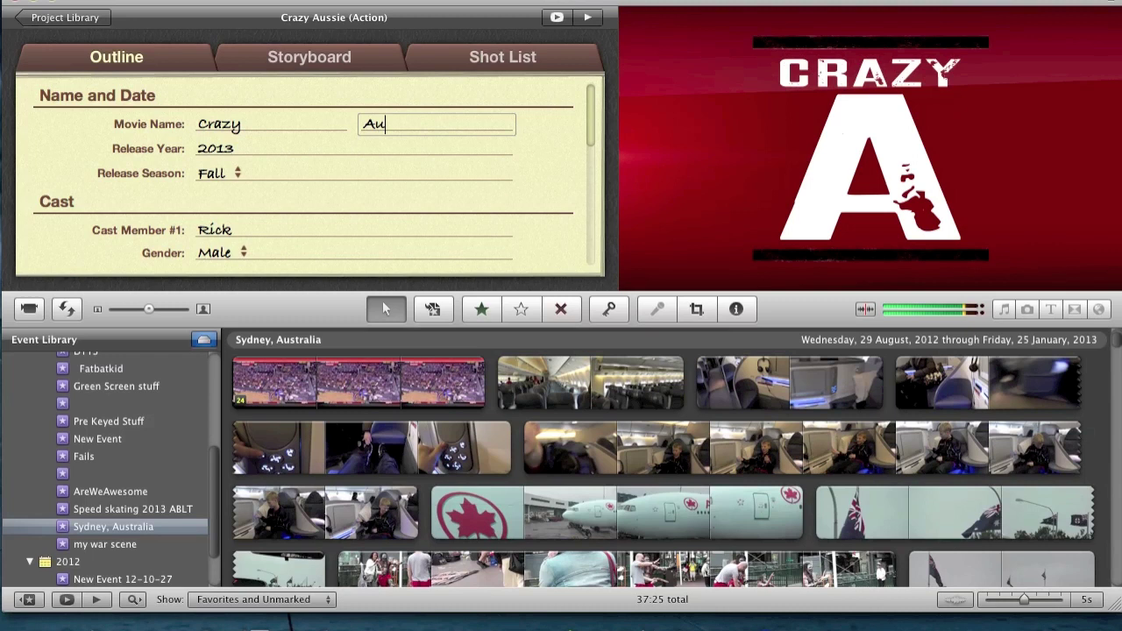
{"action": "type", "text": "ssie Trip"}
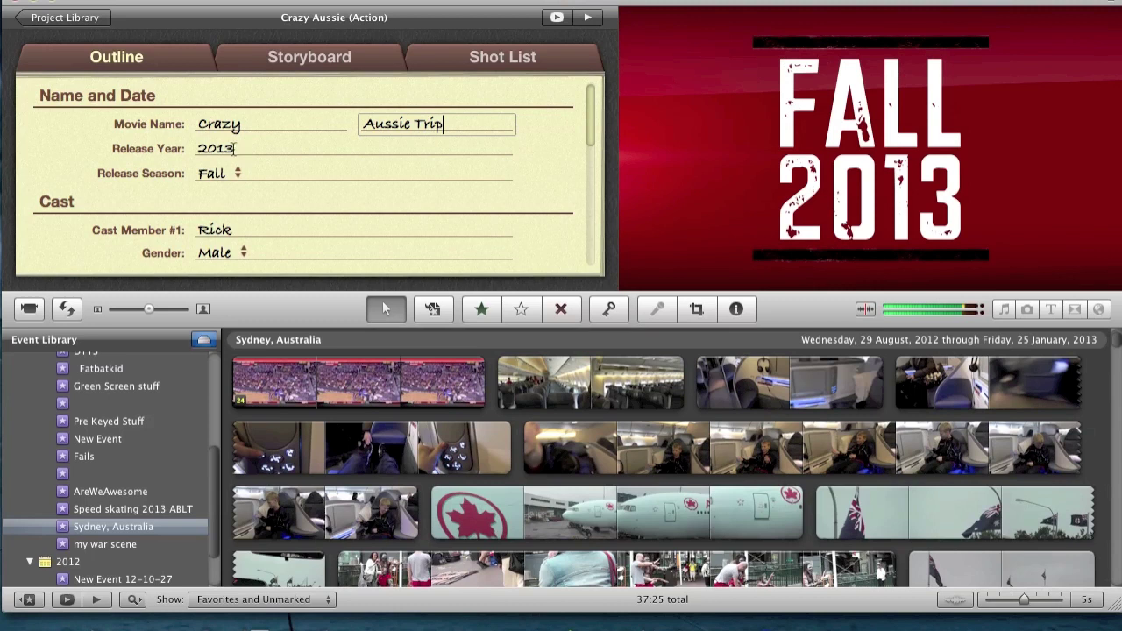
Step: Set the trailer's release year to 2014 and its release season to Summer
{"action": "left_click", "coordinate": [234, 149]}
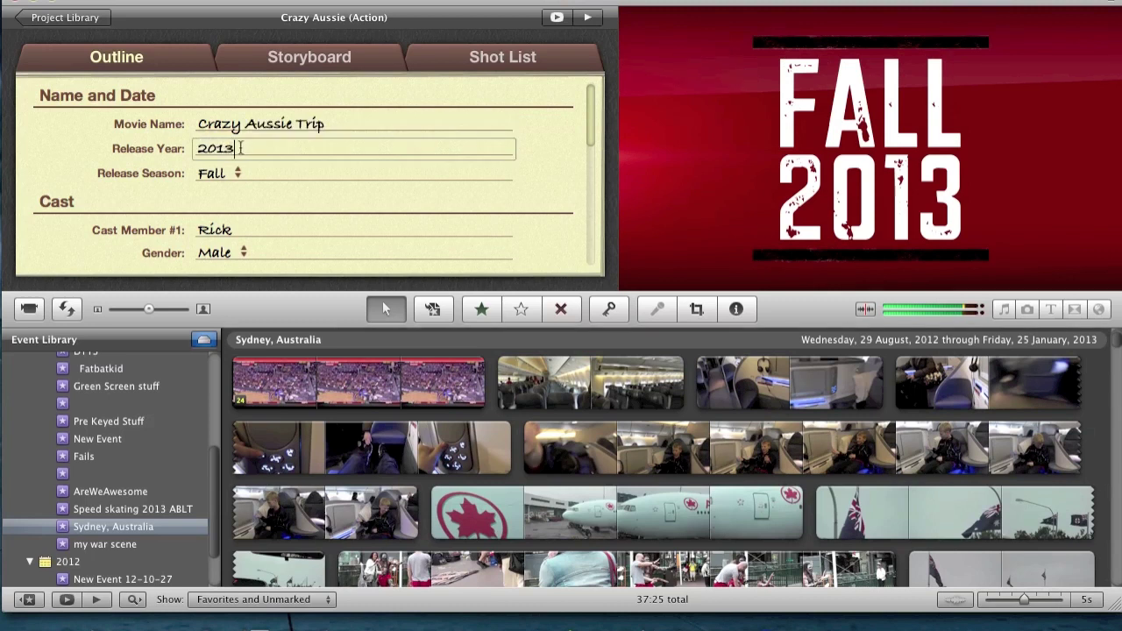
{"action": "key", "text": "BackSpace"}
{"action": "key", "text": "BackSpace"}
{"action": "key", "text": "BackSpace"}
{"action": "key", "text": "BackSpace"}
{"action": "type", "text": "2014"}
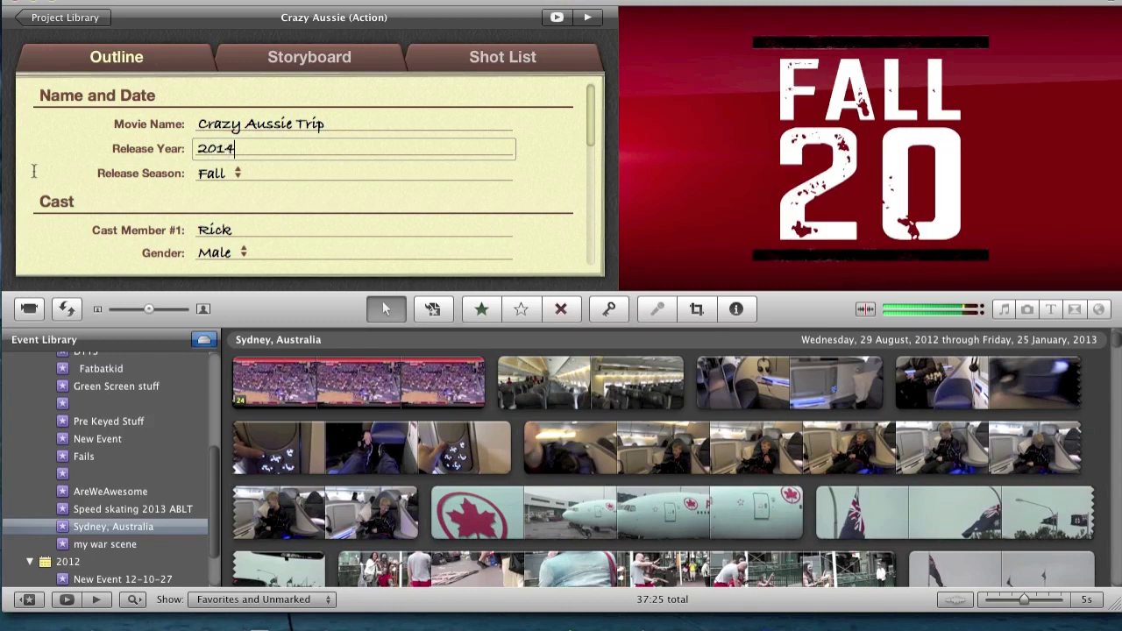
{"action": "left_click", "coordinate": [236, 173]}
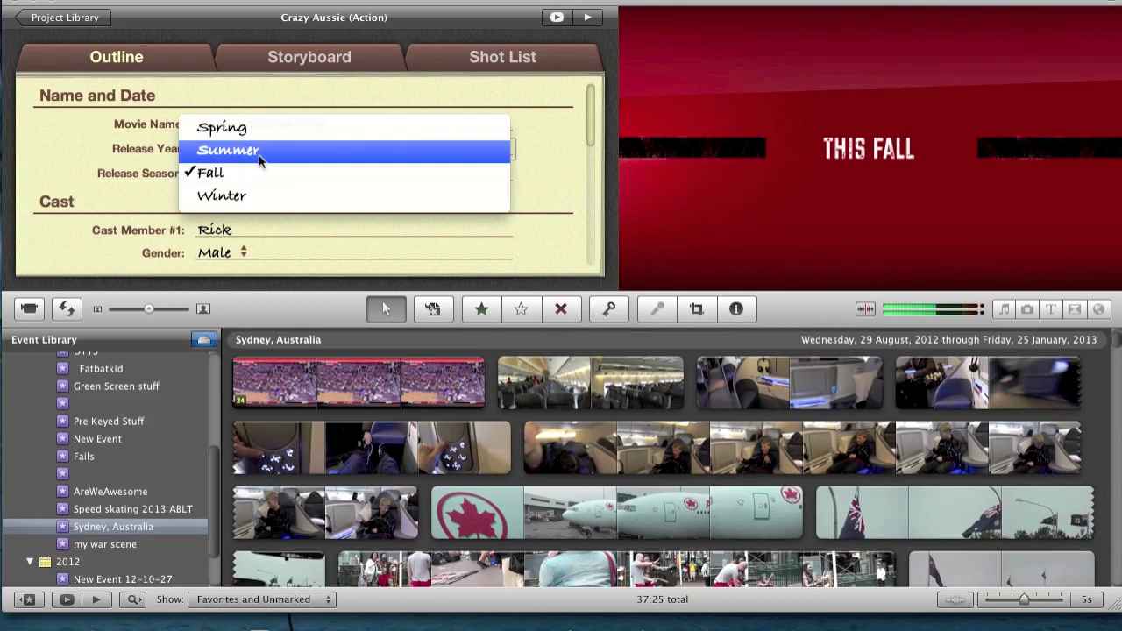
{"action": "left_click", "coordinate": [258, 154]}
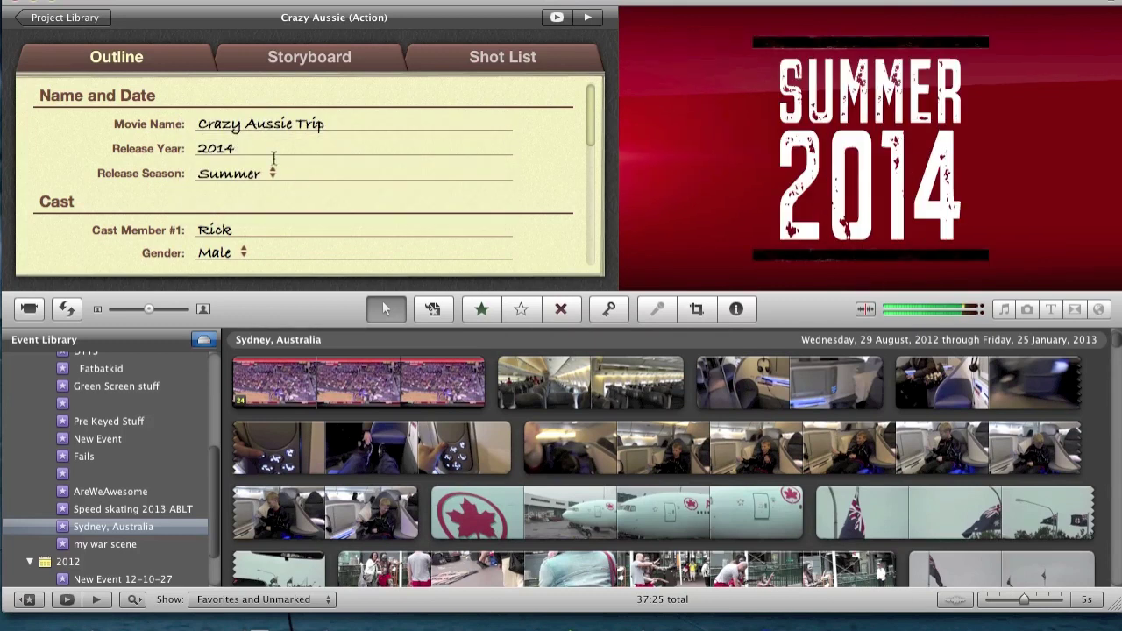
Step: Replace the placeholder names of cast members #1 and #2 with the first names of the two actors
{"action": "scroll", "coordinate": [278, 177], "scroll_direction": "down", "scroll_amount": 2}
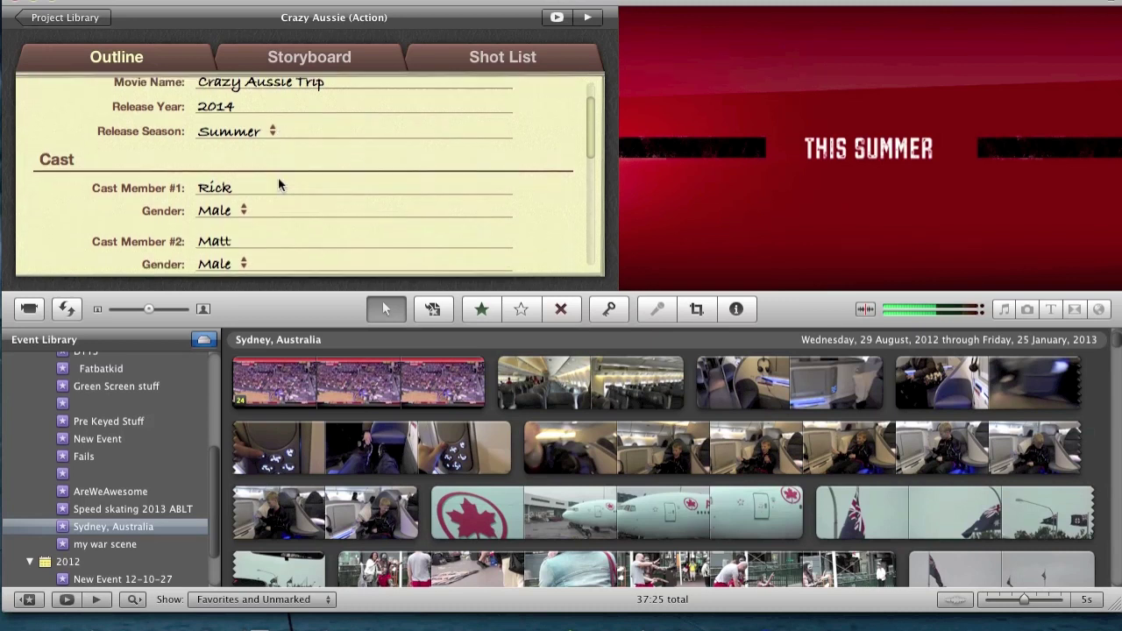
{"action": "left_click", "coordinate": [235, 188]}
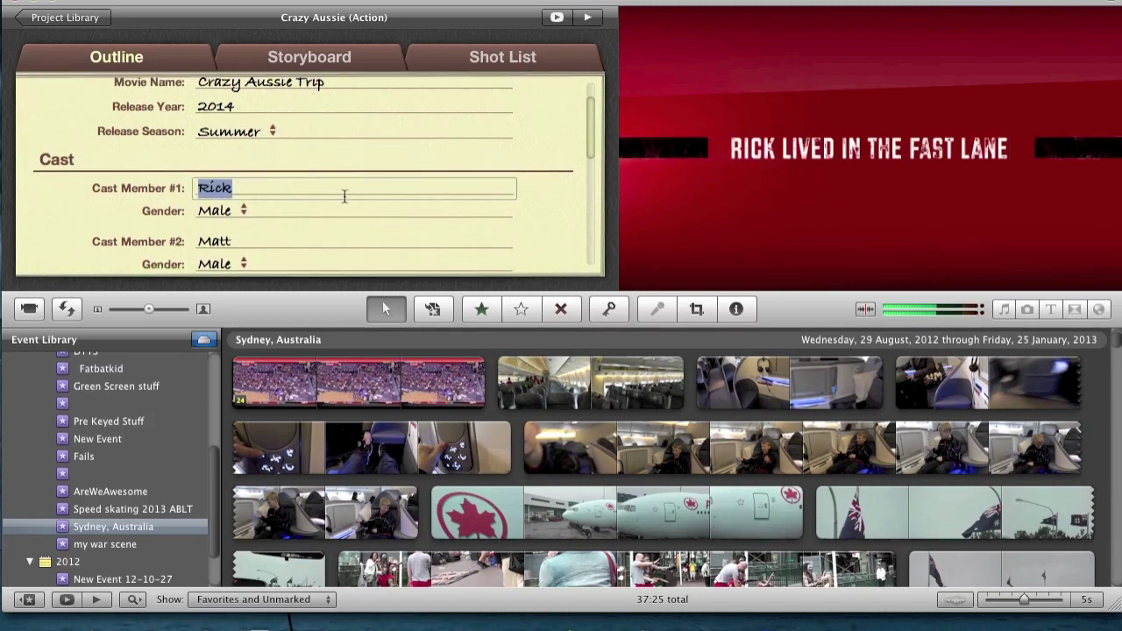
{"action": "type", "text": "JO"}
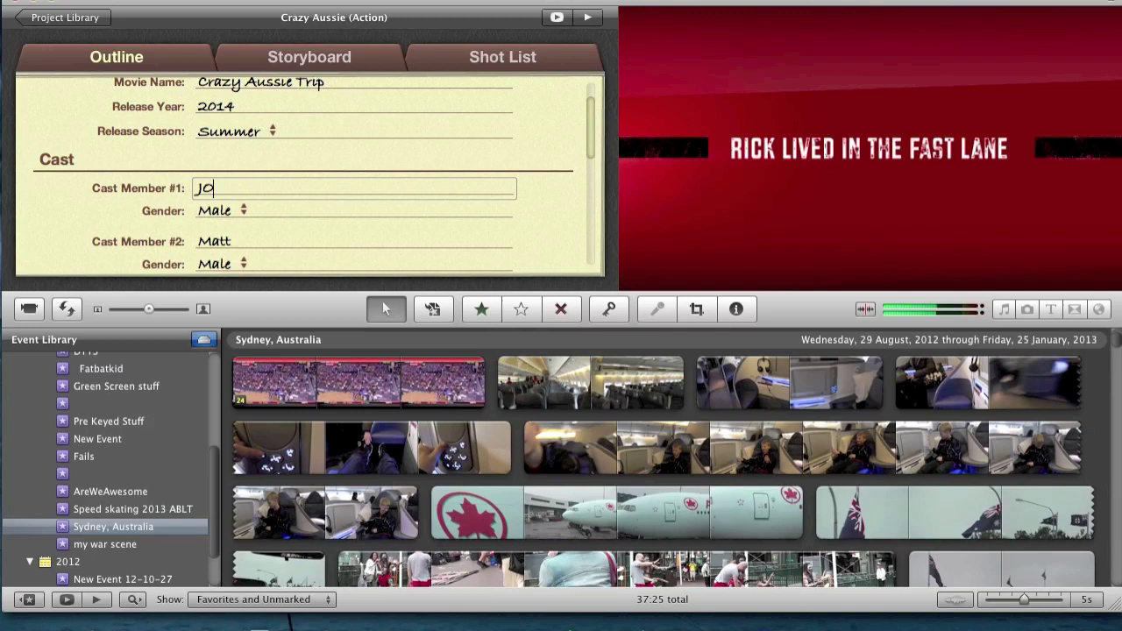
{"action": "type", "text": "hn"}
{"action": "scroll", "coordinate": [245, 221], "scroll_direction": "down", "scroll_amount": 3}
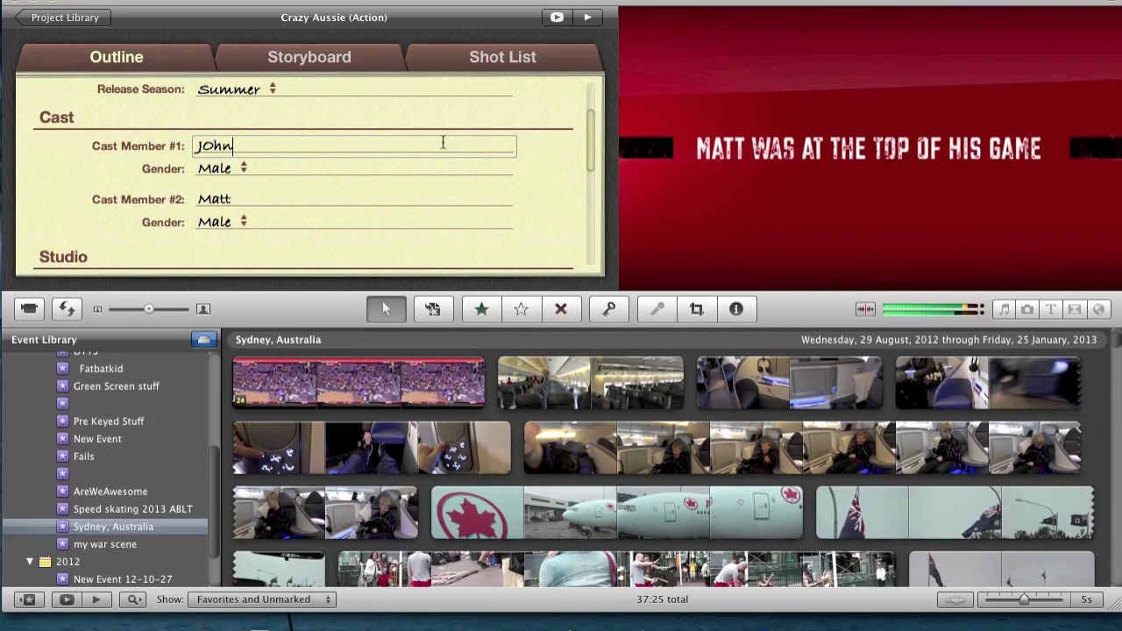
{"action": "key", "text": "Tab"}
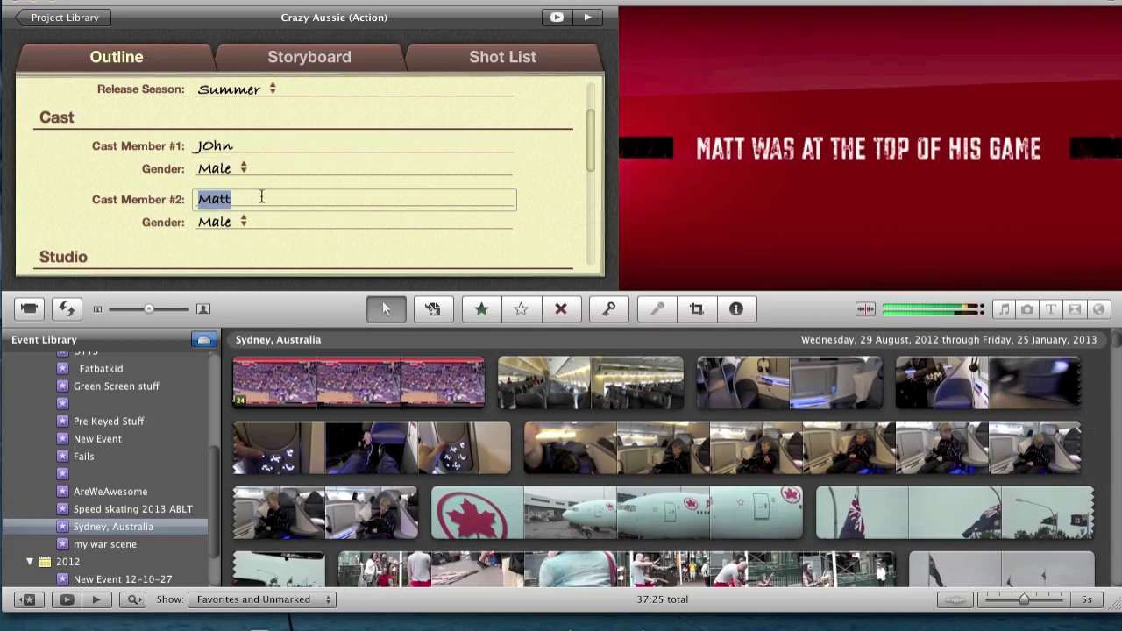
{"action": "type", "text": "Mike"}
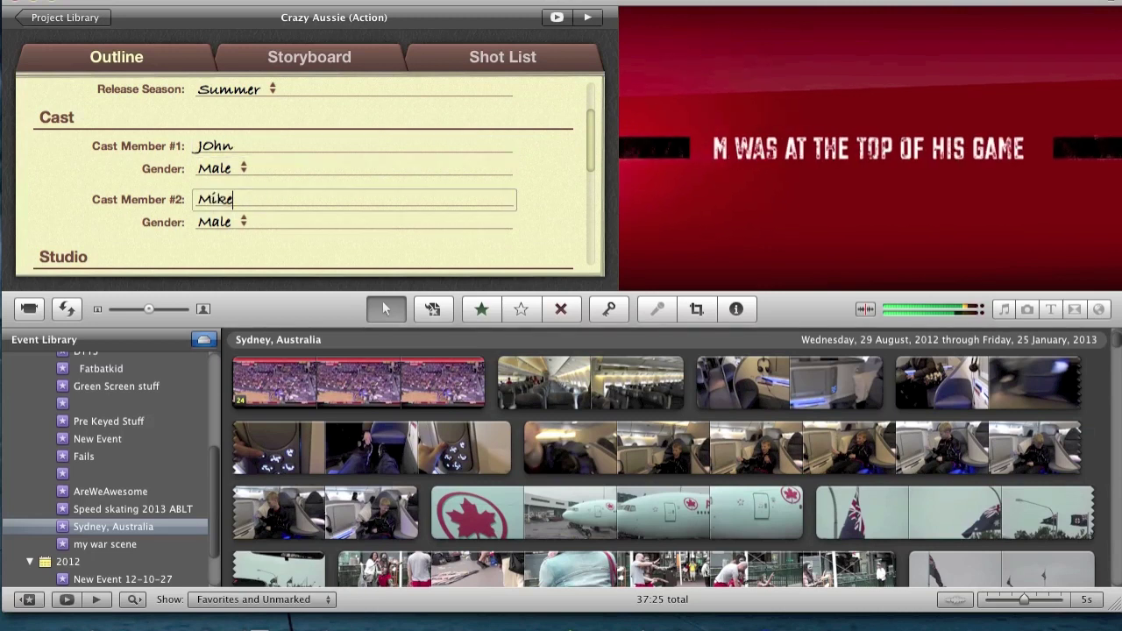
{"action": "scroll", "coordinate": [264, 214], "scroll_direction": "down", "scroll_amount": 2}
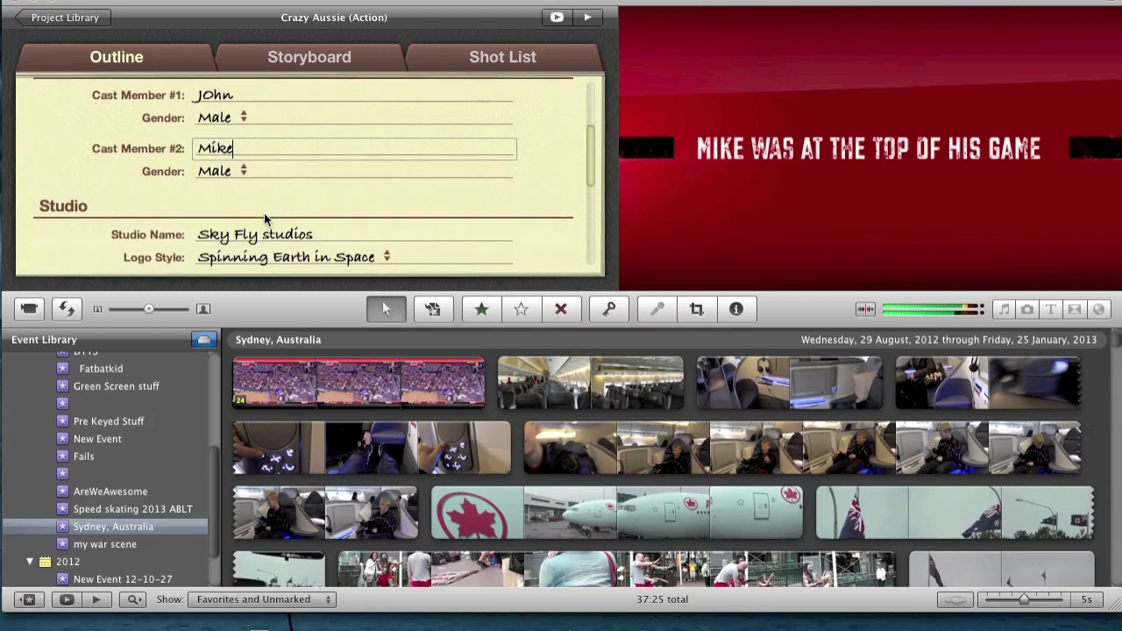
Step: Try the Black Background and Sun Rays Through Clouds logo styles for the studio, and settle on Snowy Mountain Peak
{"action": "scroll", "coordinate": [265, 217], "scroll_direction": "down", "scroll_amount": 2}
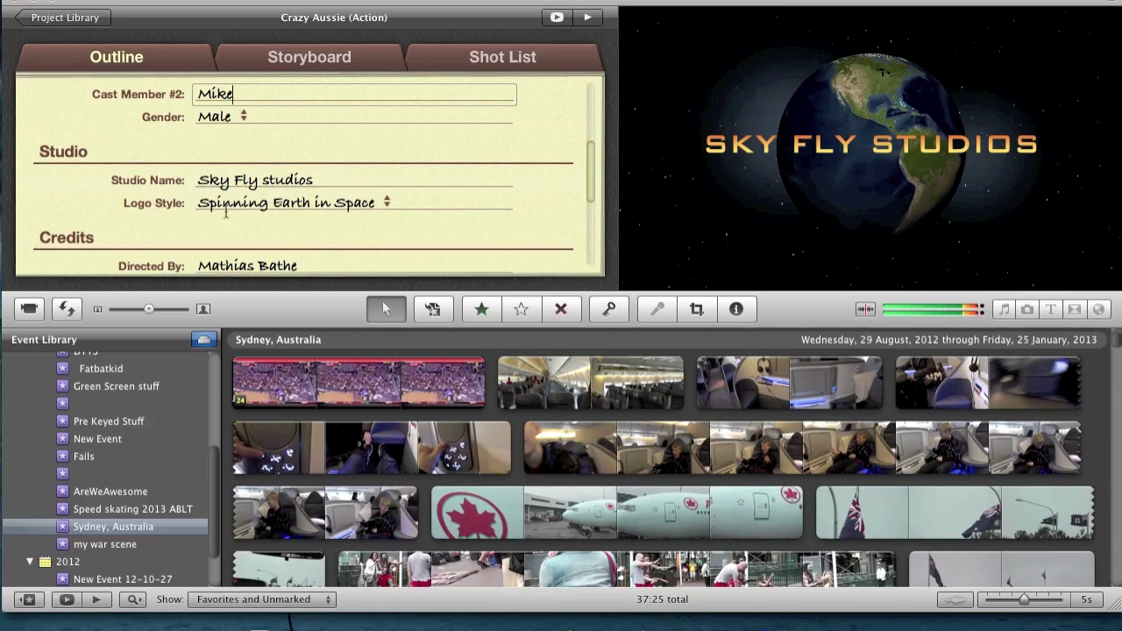
{"action": "left_click", "coordinate": [386, 200]}
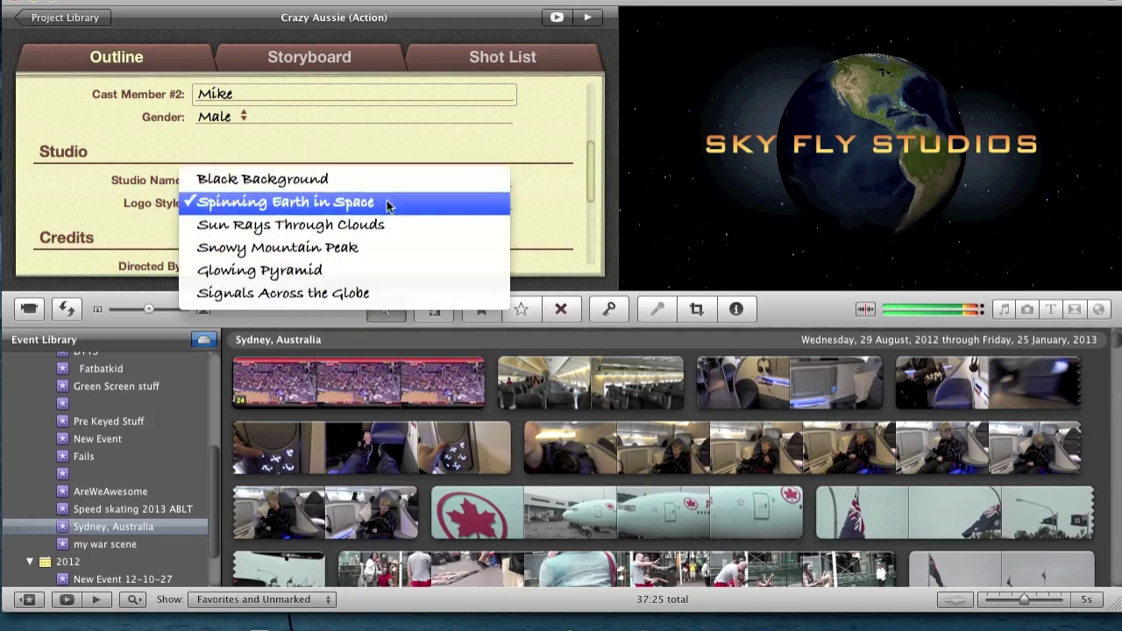
{"action": "left_click", "coordinate": [360, 201]}
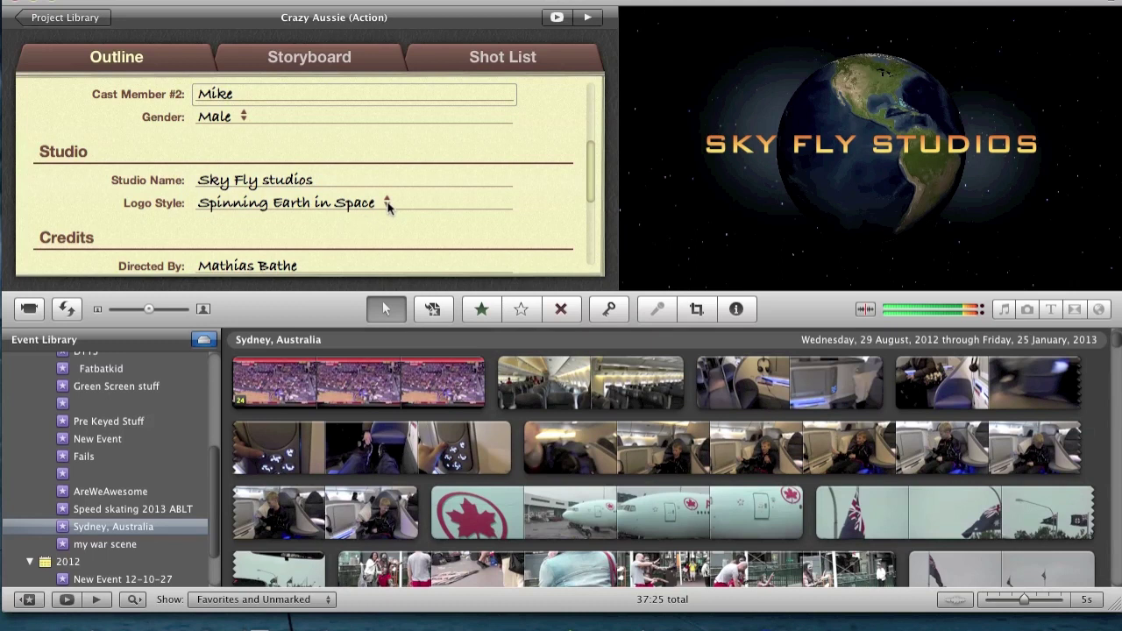
{"action": "left_click", "coordinate": [385, 202]}
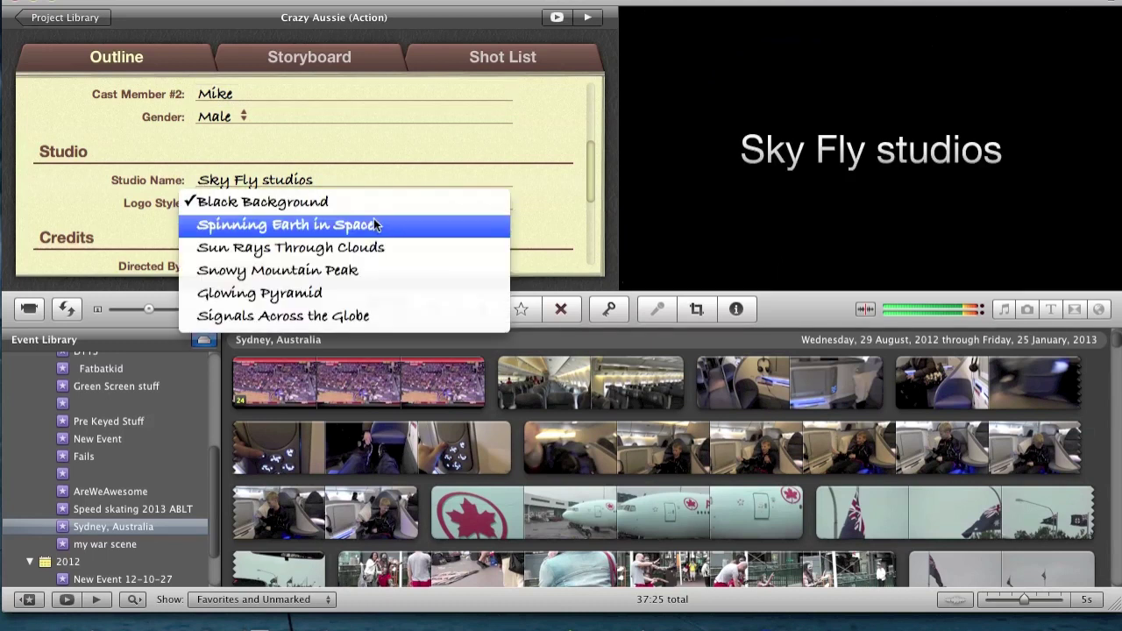
{"action": "left_click", "coordinate": [394, 250]}
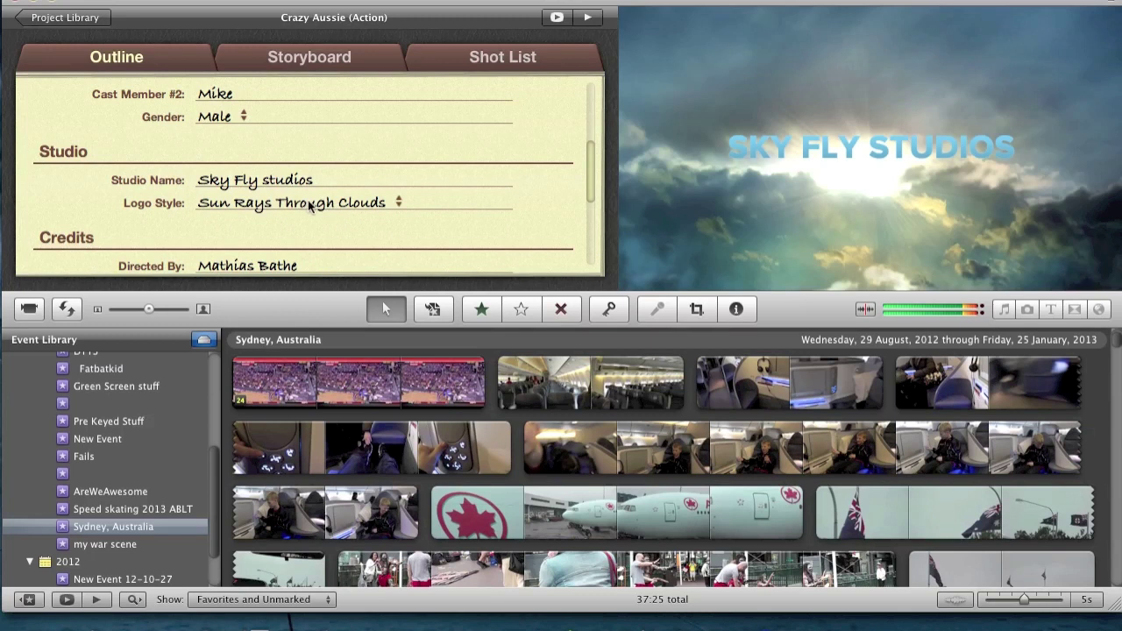
{"action": "left_click", "coordinate": [394, 200]}
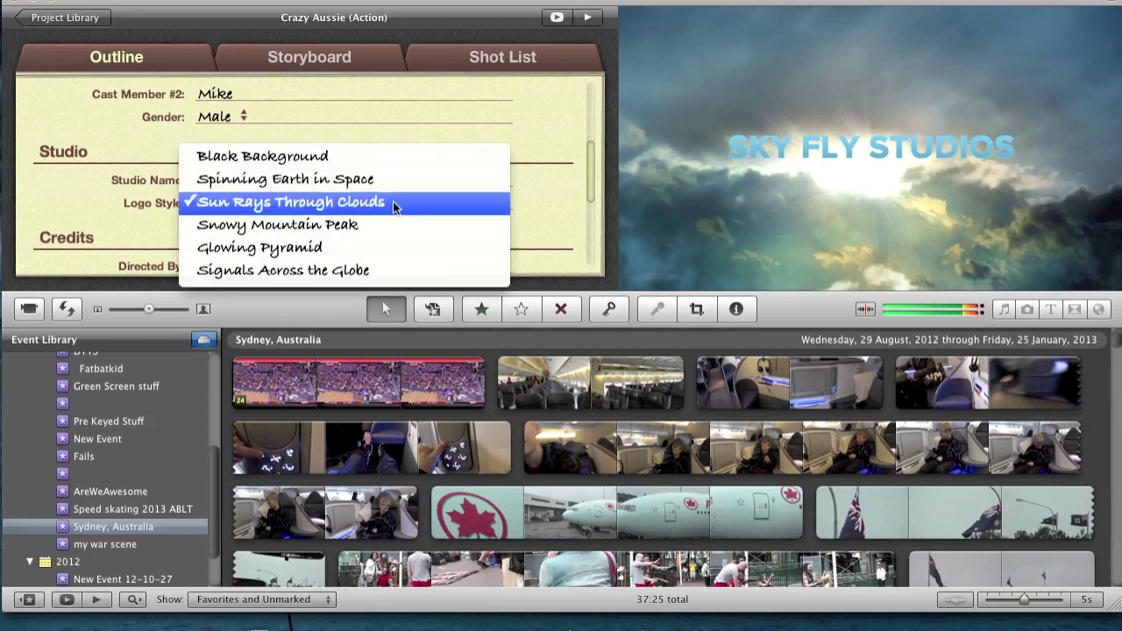
{"action": "left_click", "coordinate": [373, 224]}
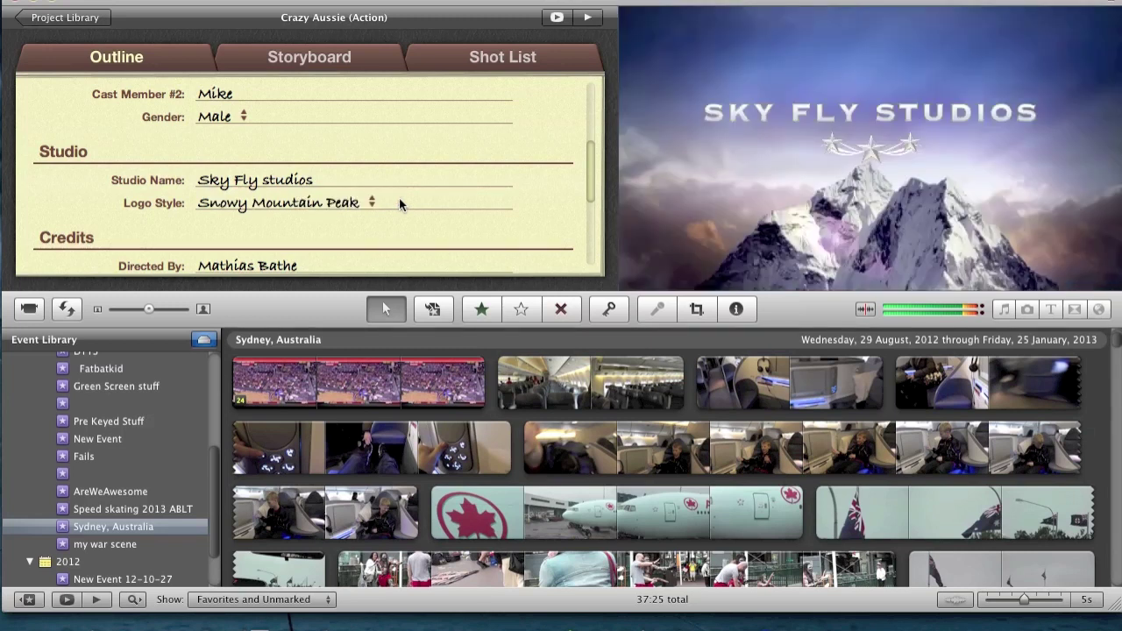
Step: Review the outline's cast, studio and credits entries, from the cast members through to the Music By field
{"action": "scroll", "coordinate": [398, 173], "scroll_direction": "up", "scroll_amount": 5}
{"action": "scroll", "coordinate": [398, 174], "scroll_direction": "down", "scroll_amount": 3}
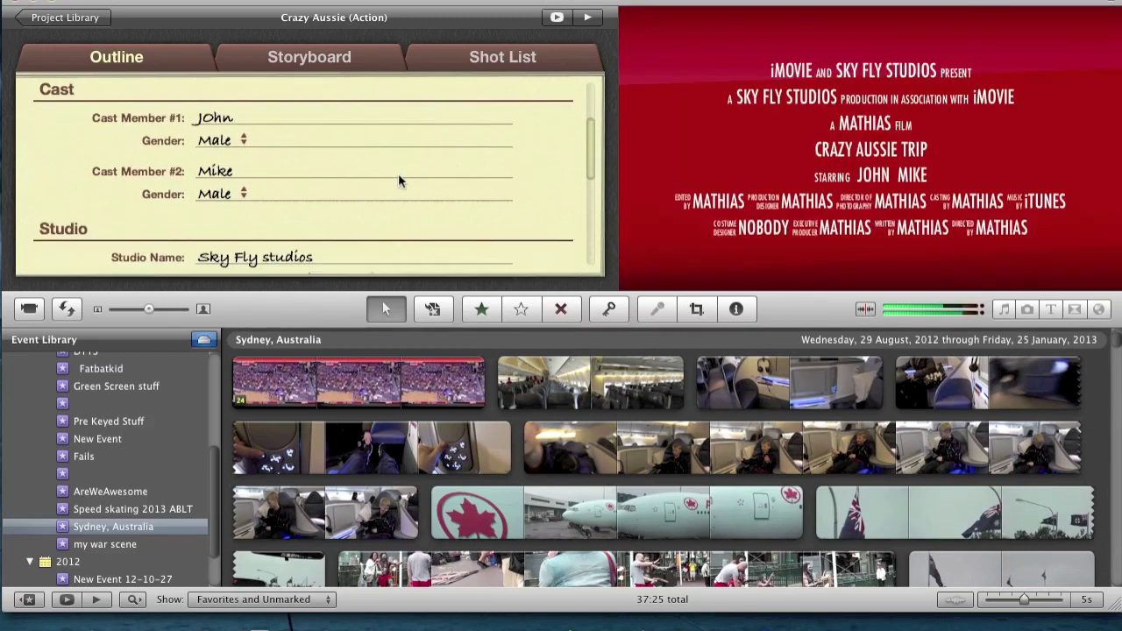
{"action": "scroll", "coordinate": [398, 180], "scroll_direction": "down", "scroll_amount": 1}
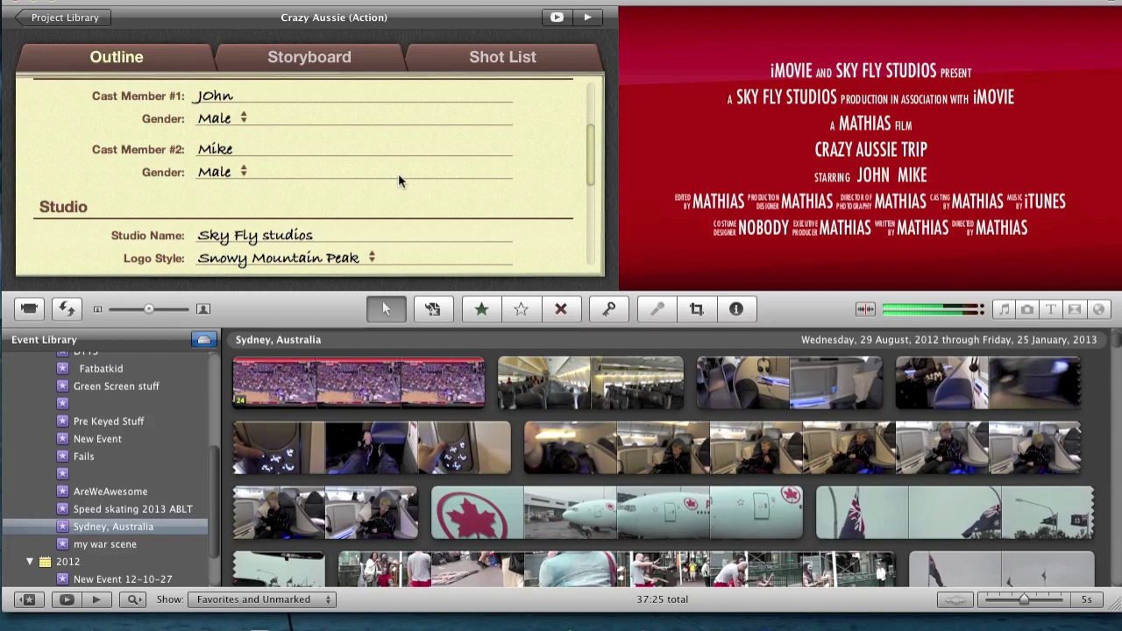
{"action": "scroll", "coordinate": [399, 179], "scroll_direction": "down", "scroll_amount": 5}
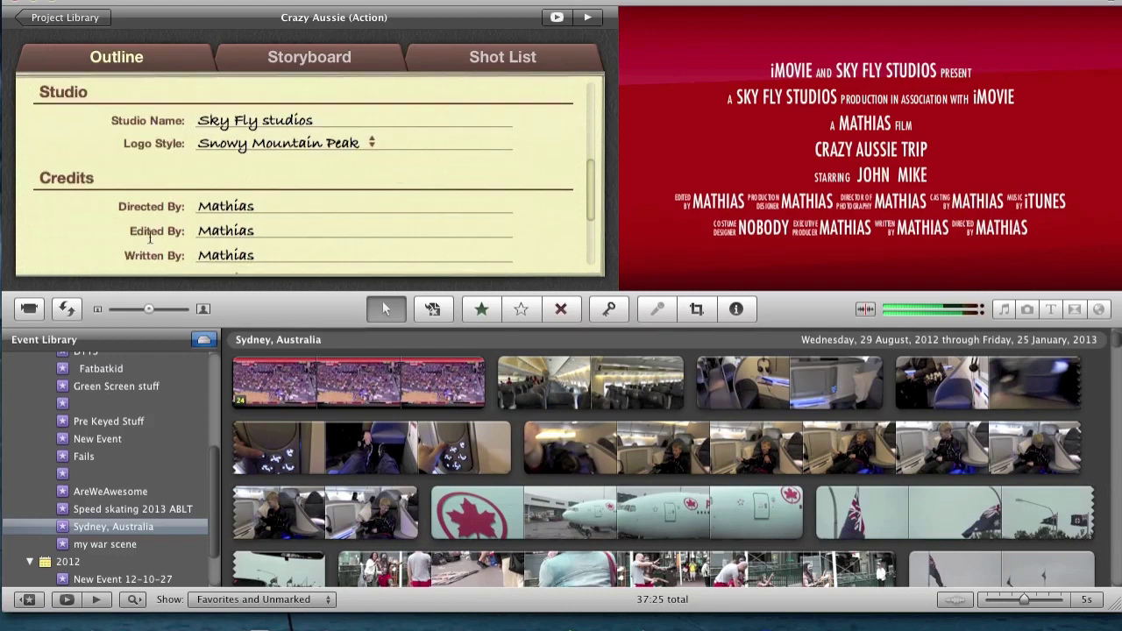
{"action": "scroll", "coordinate": [150, 237], "scroll_direction": "down", "scroll_amount": 2}
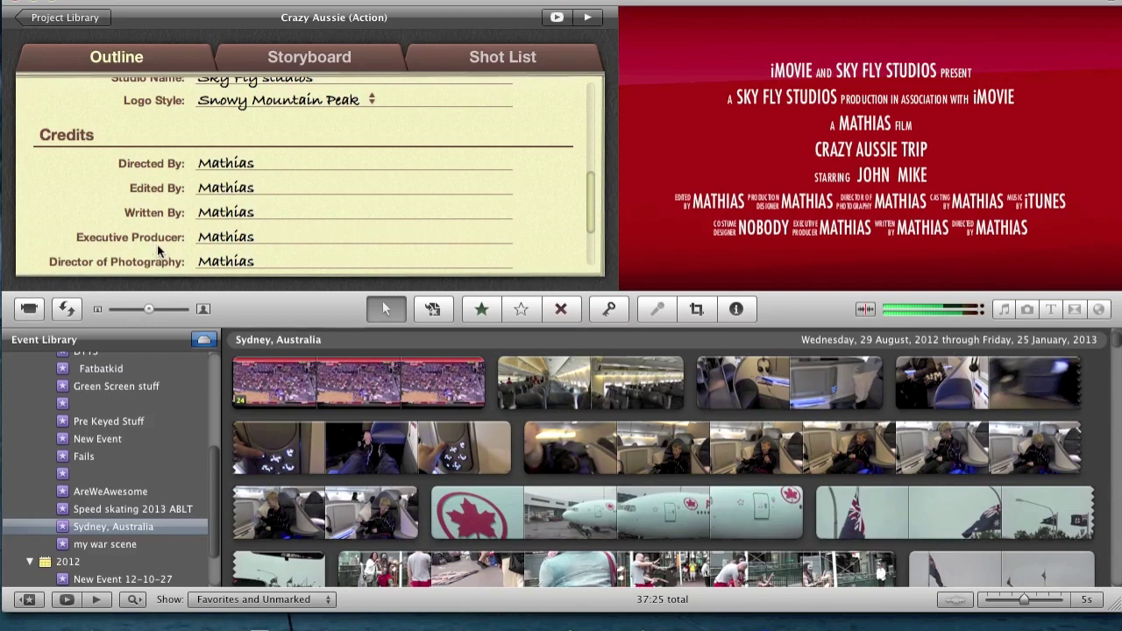
{"action": "scroll", "coordinate": [159, 252], "scroll_direction": "down", "scroll_amount": 2}
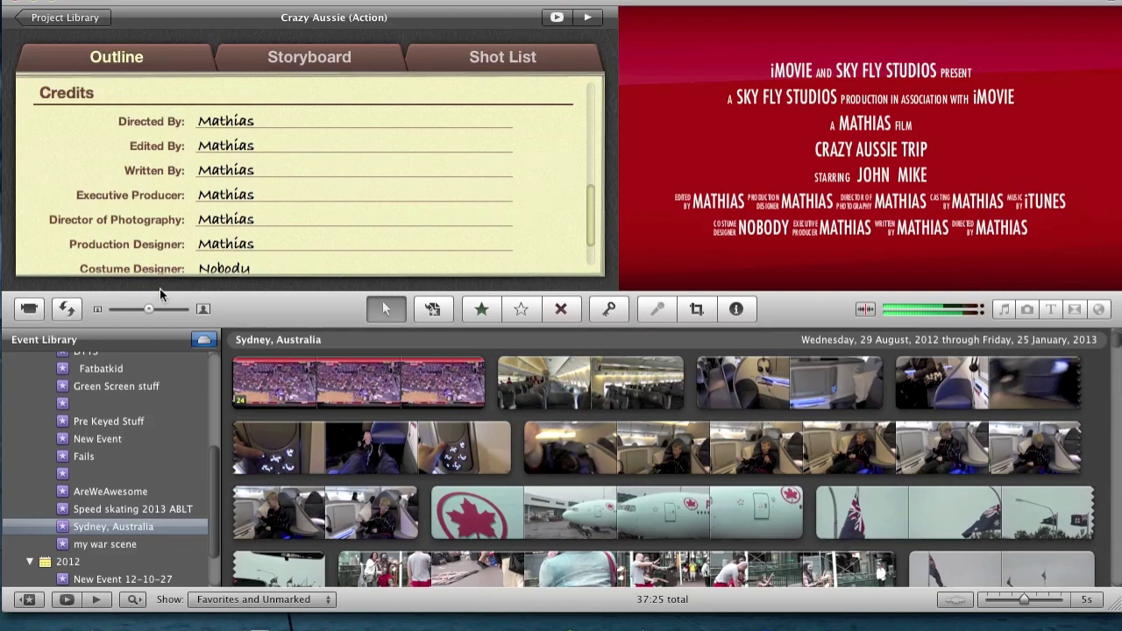
{"action": "scroll", "coordinate": [286, 244], "scroll_direction": "down", "scroll_amount": 2}
{"action": "left_click", "coordinate": [219, 256]}
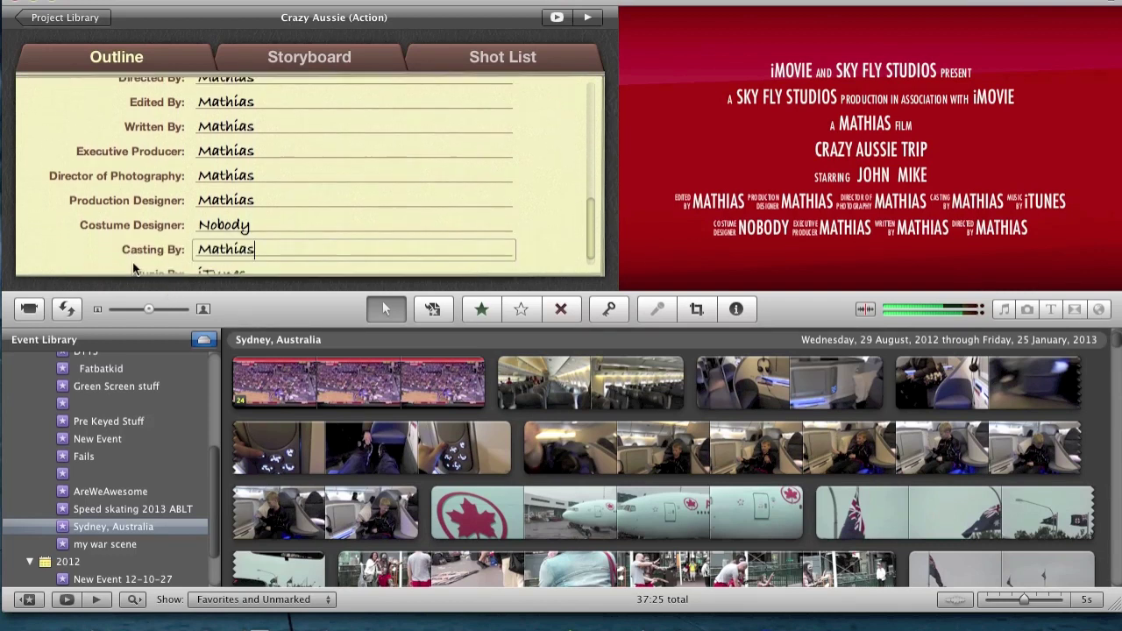
{"action": "scroll", "coordinate": [351, 171], "scroll_direction": "down", "scroll_amount": 1}
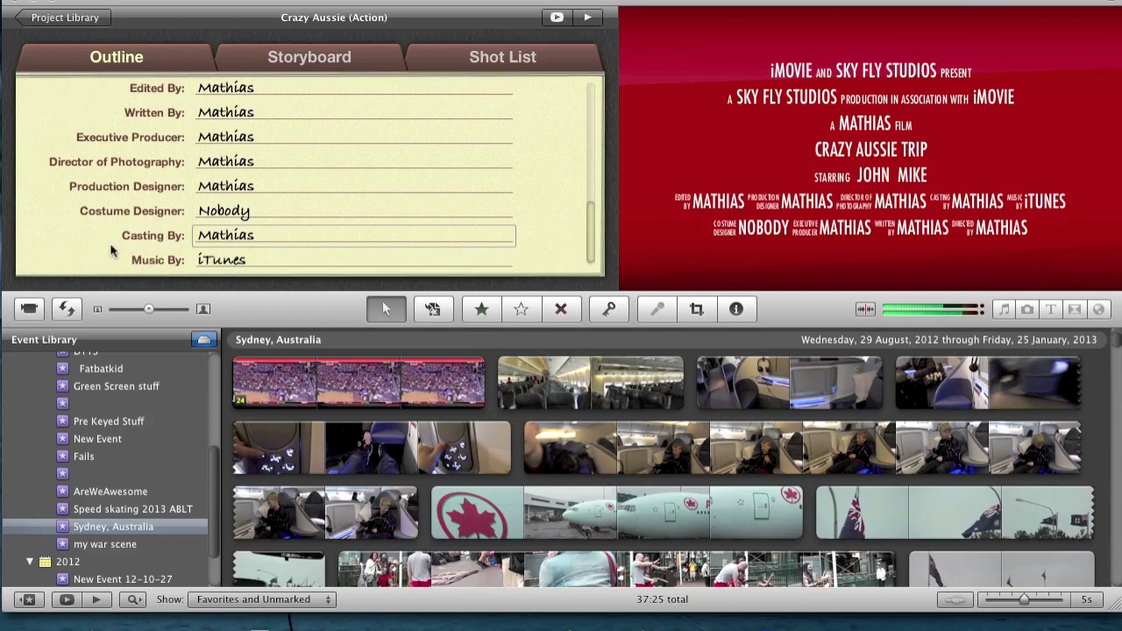
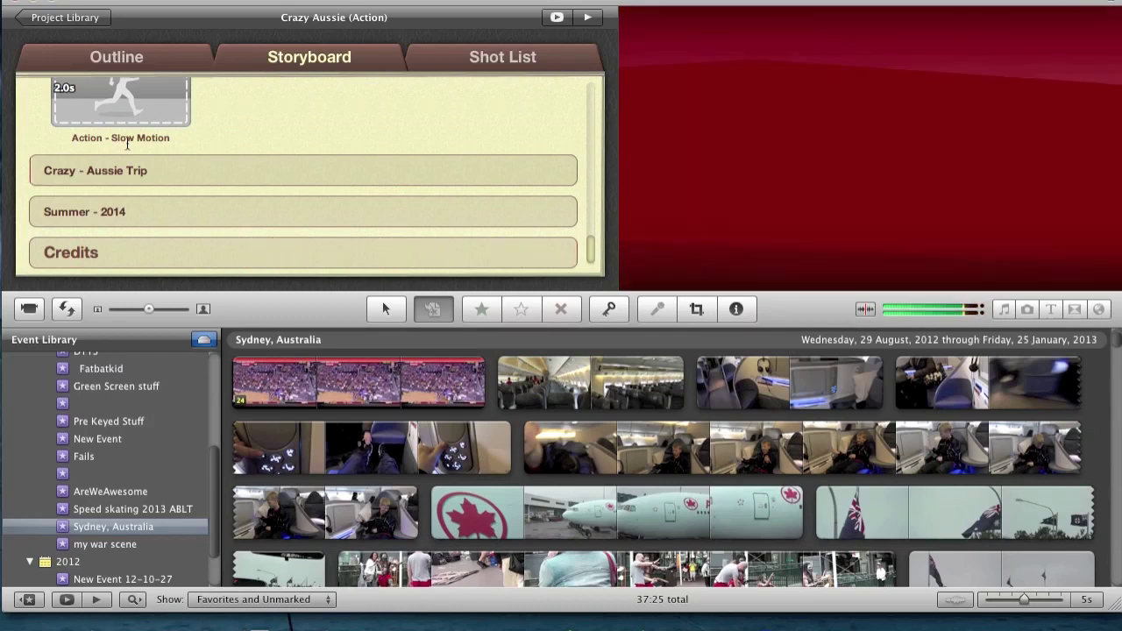
Step: Correct the wrongly capitalized letter o in the first cast member's name in the storyboard title ending "lived in the fast lane"
{"action": "scroll", "coordinate": [243, 108], "scroll_direction": "up", "scroll_amount": 5}
{"action": "scroll", "coordinate": [243, 108], "scroll_direction": "up", "scroll_amount": 3}
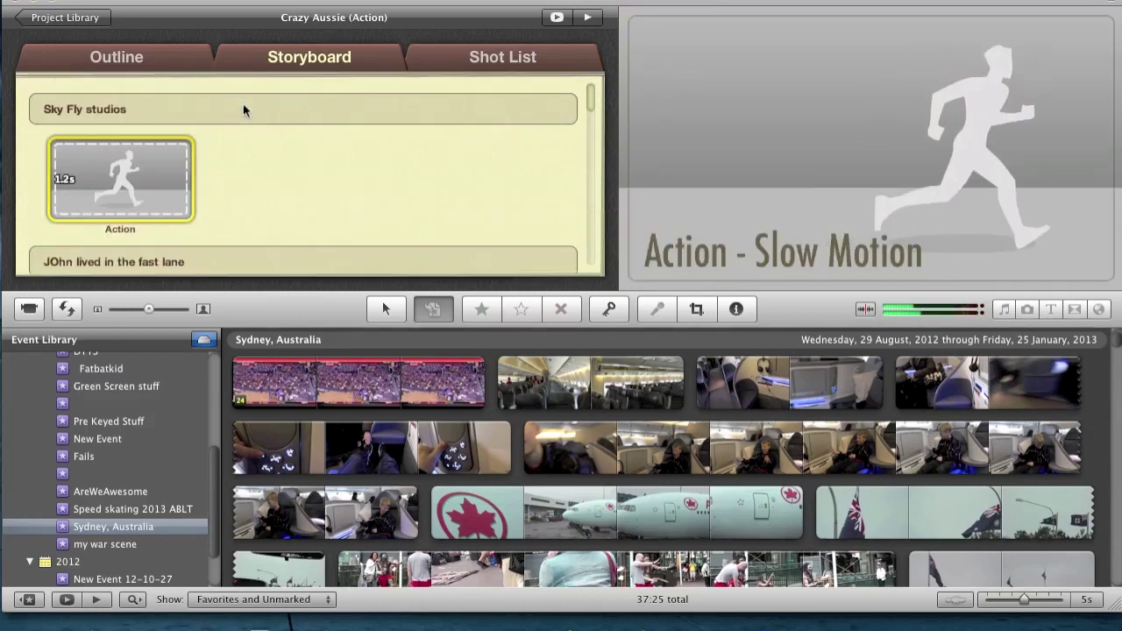
{"action": "left_click", "coordinate": [75, 143]}
{"action": "scroll", "coordinate": [133, 260], "scroll_direction": "down", "scroll_amount": 2}
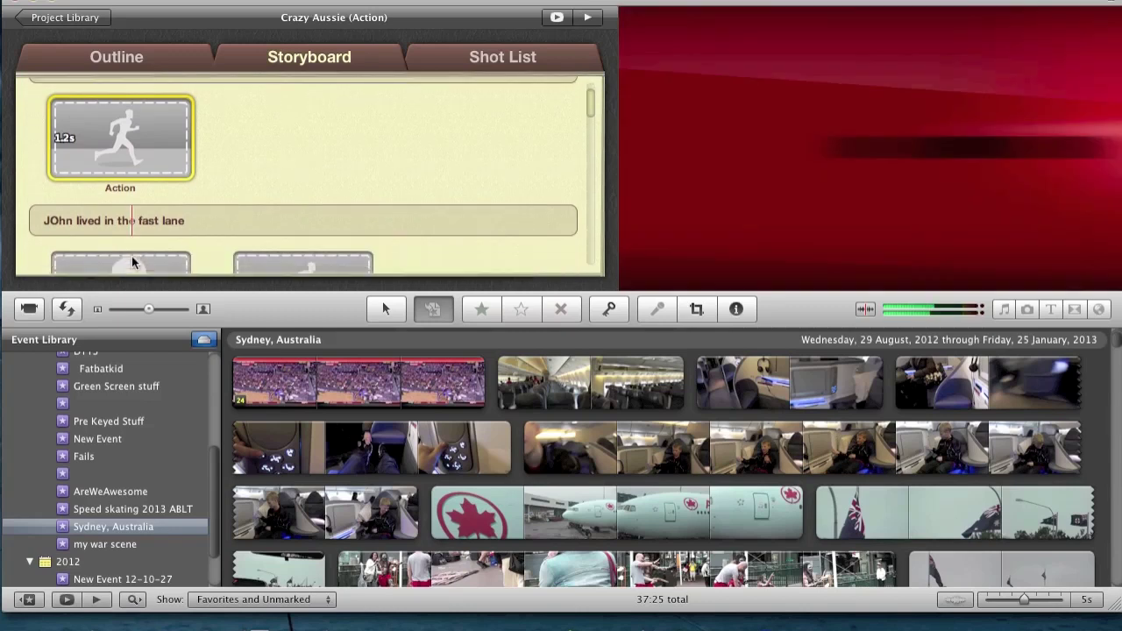
{"action": "left_click", "coordinate": [102, 206]}
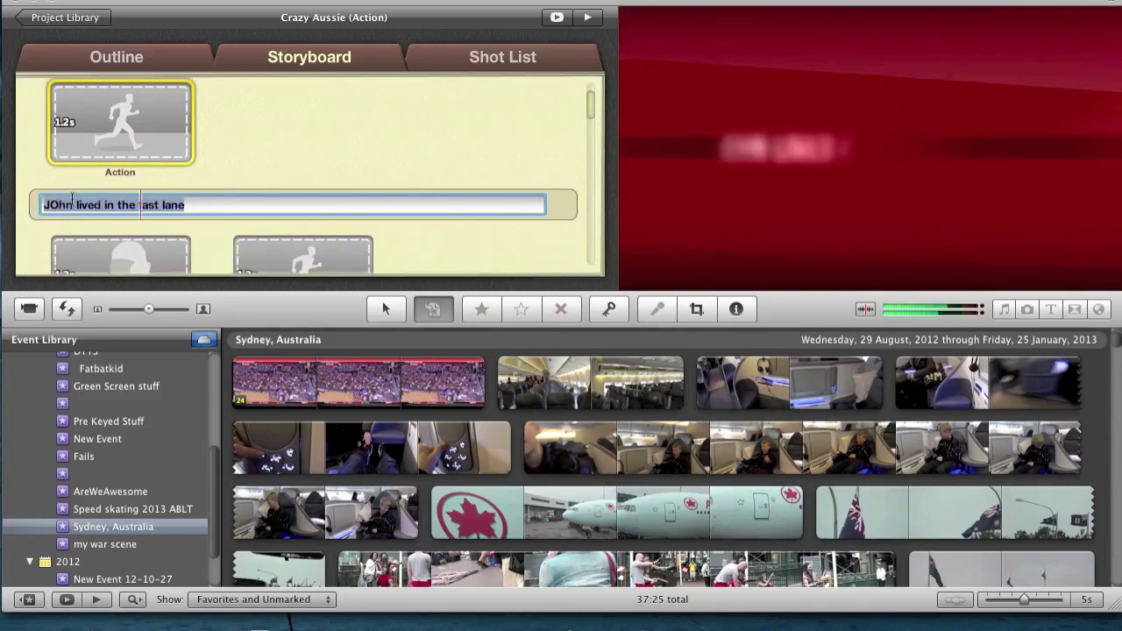
{"action": "key", "text": "Left"}
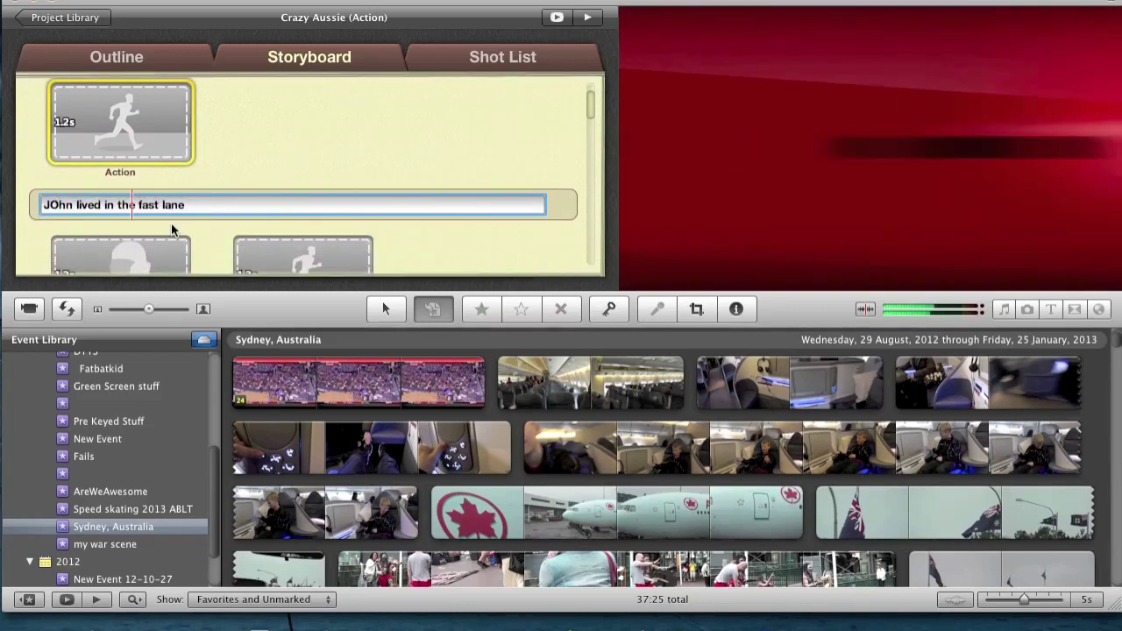
{"action": "key", "text": "Delete"}
{"action": "type", "text": "o"}
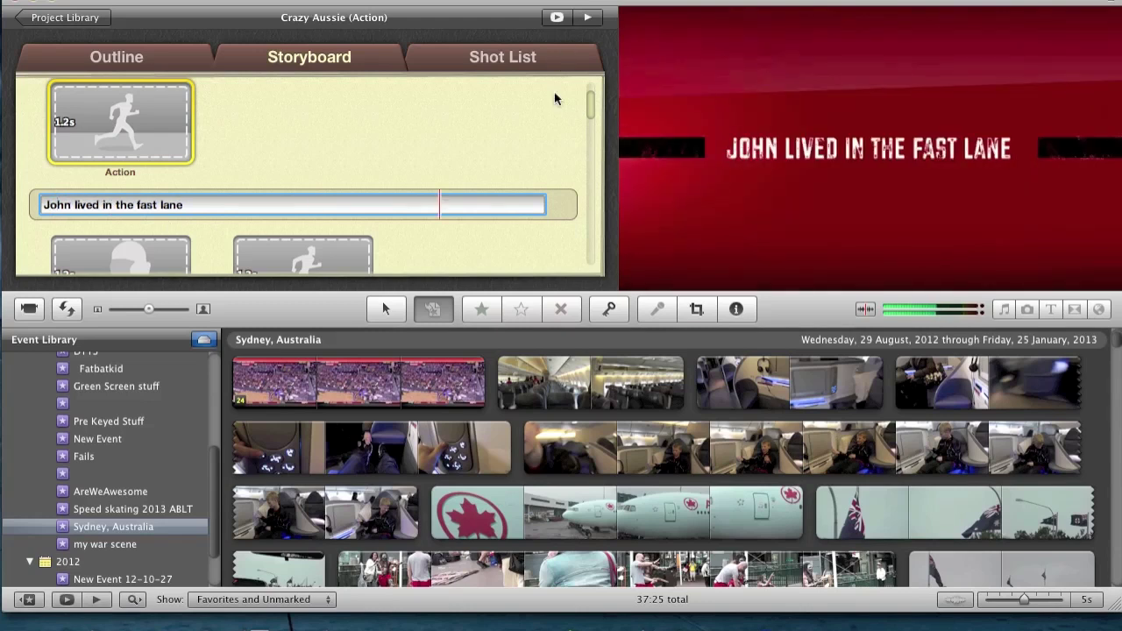
{"action": "left_click", "coordinate": [494, 107]}
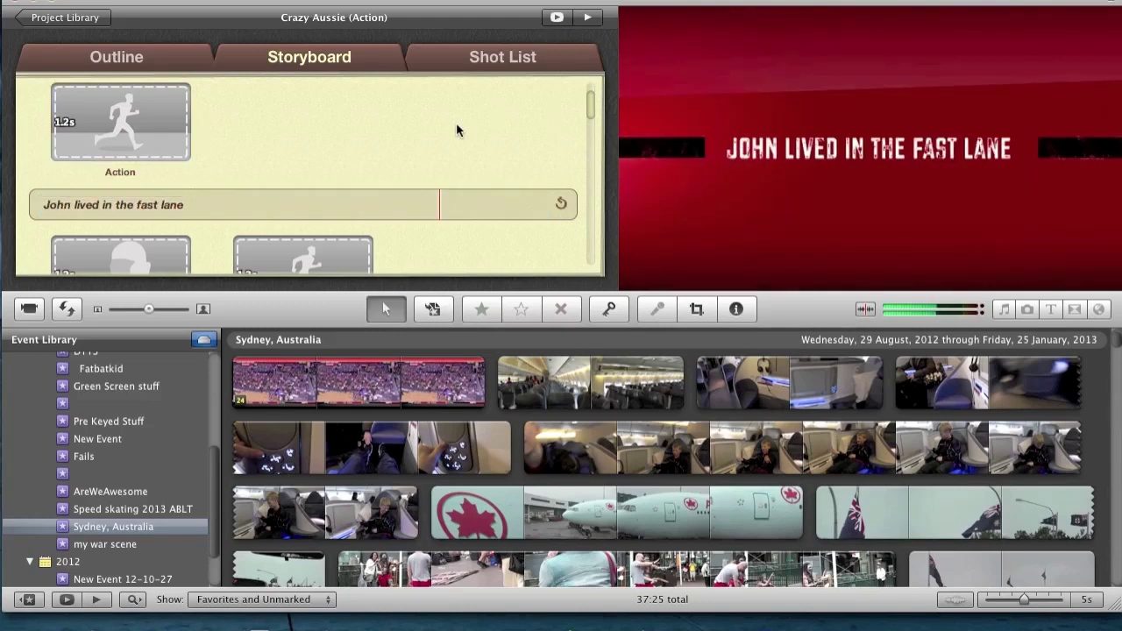
Step: Rewrite the storyboard title "was at the top of his game" as the second cast member's name followed by "always wanted to go here"
{"action": "scroll", "coordinate": [456, 122], "scroll_direction": "down", "scroll_amount": 5}
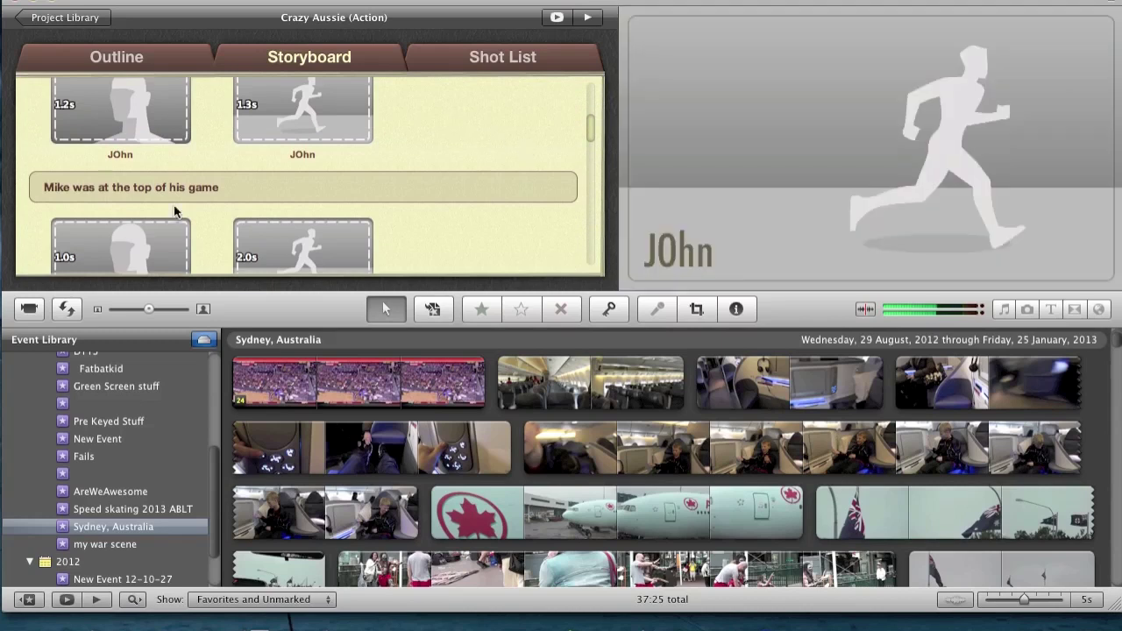
{"action": "left_click", "coordinate": [191, 186]}
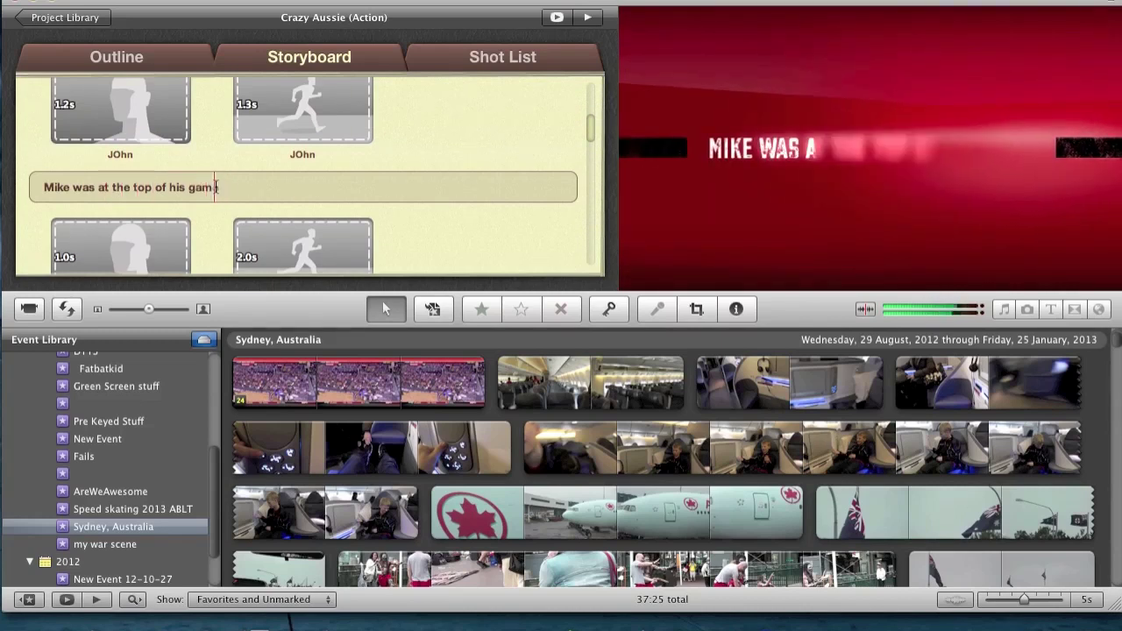
{"action": "left_click", "coordinate": [215, 186]}
{"action": "key", "text": "BackSpace"}
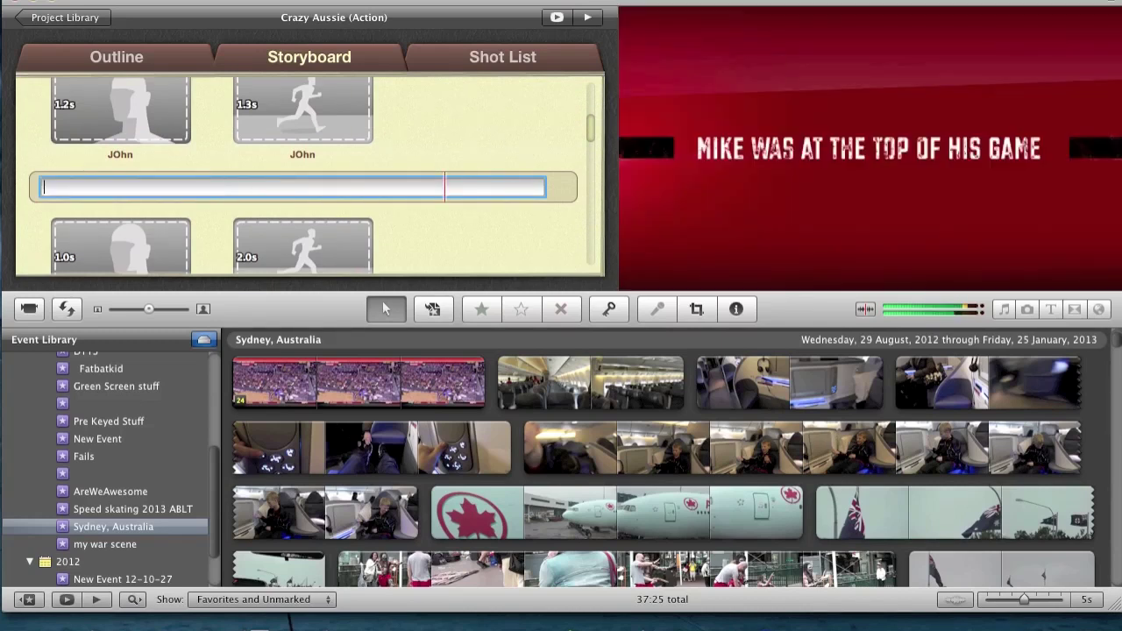
{"action": "type", "text": "Mik"}
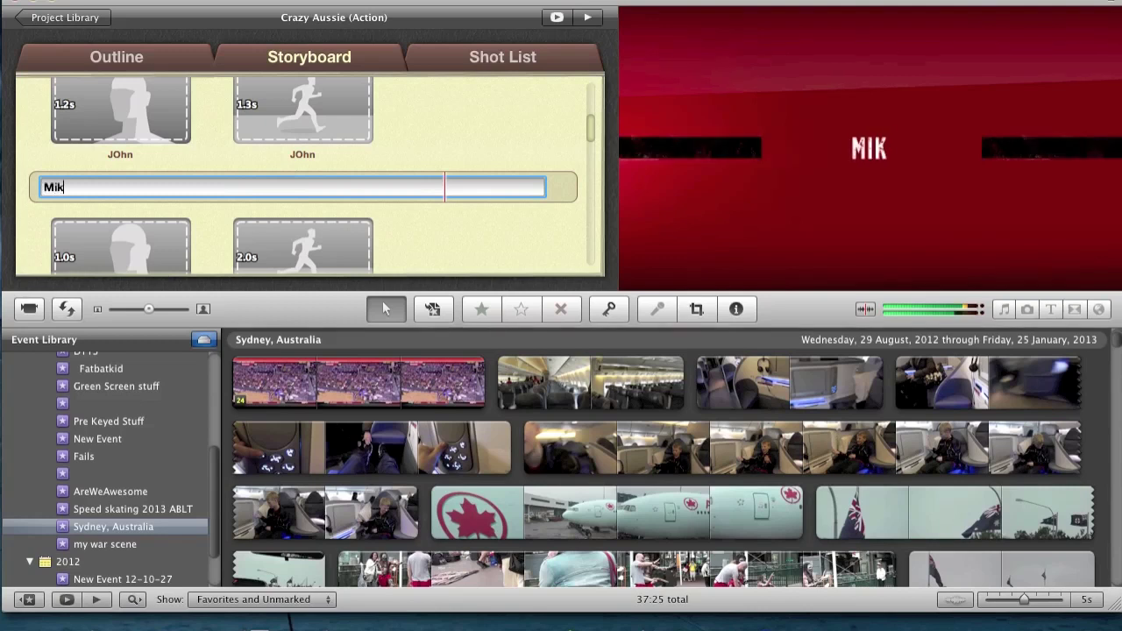
{"action": "type", "text": "e always "}
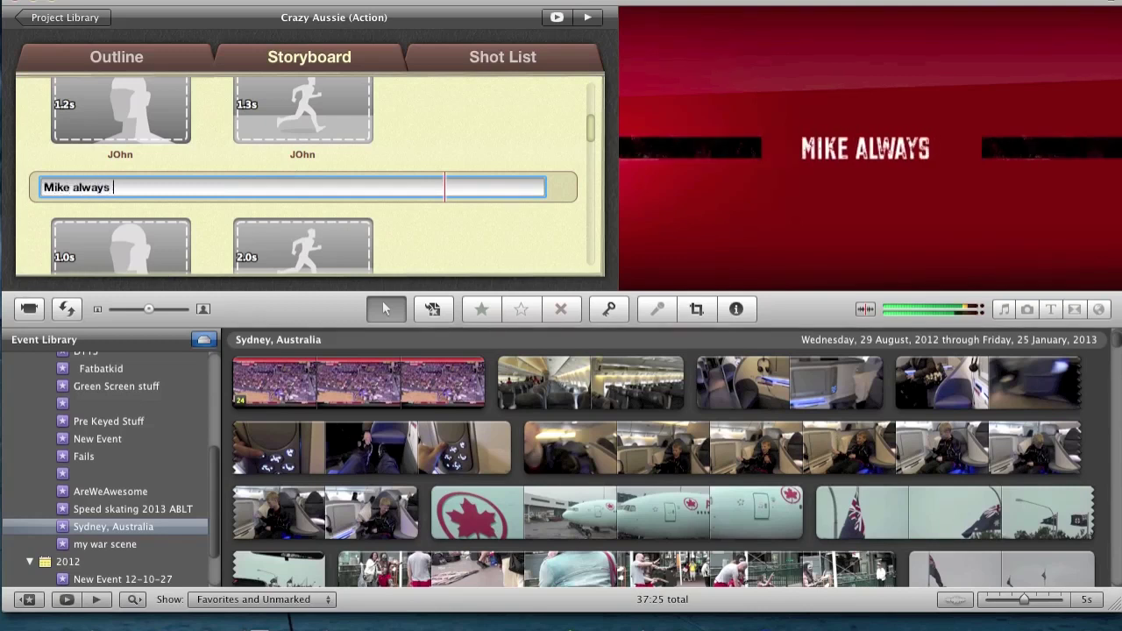
{"action": "type", "text": "wanted to"}
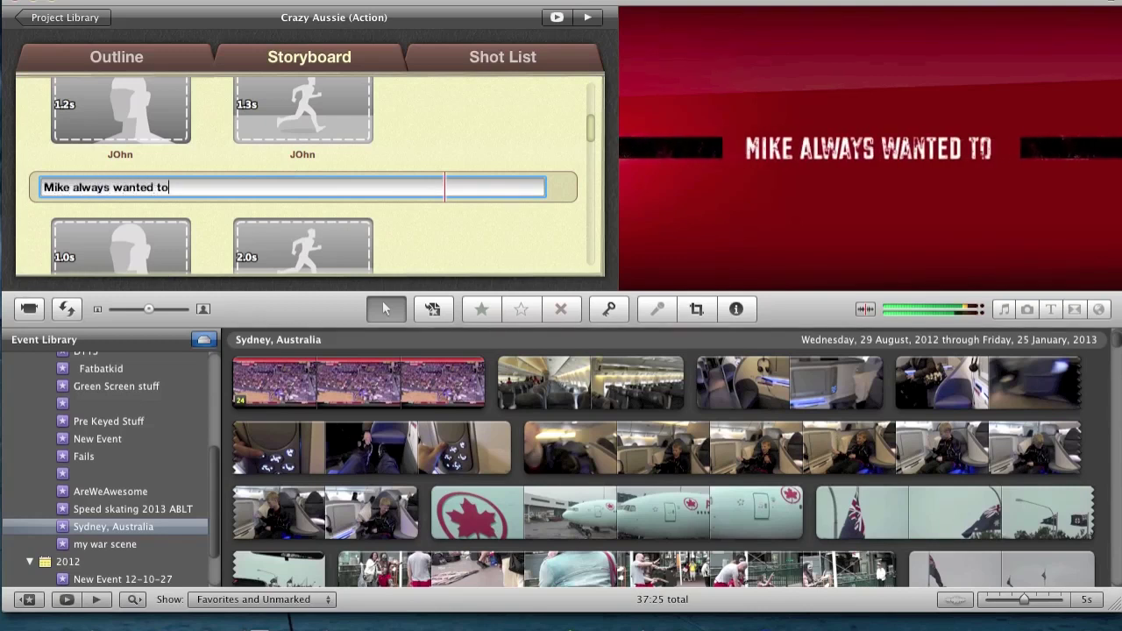
{"action": "type", "text": " go he"}
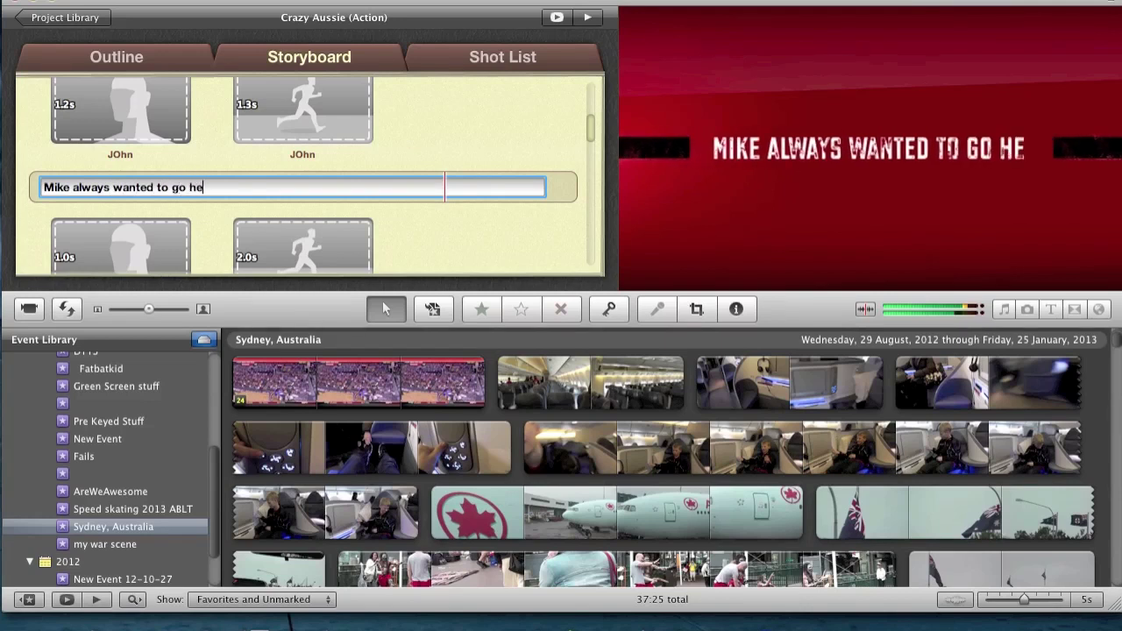
{"action": "type", "text": "re"}
Step: Replace the second part of the "They - Face Off" storyboard title with "Get away"
{"action": "scroll", "coordinate": [427, 229], "scroll_direction": "down", "scroll_amount": 3}
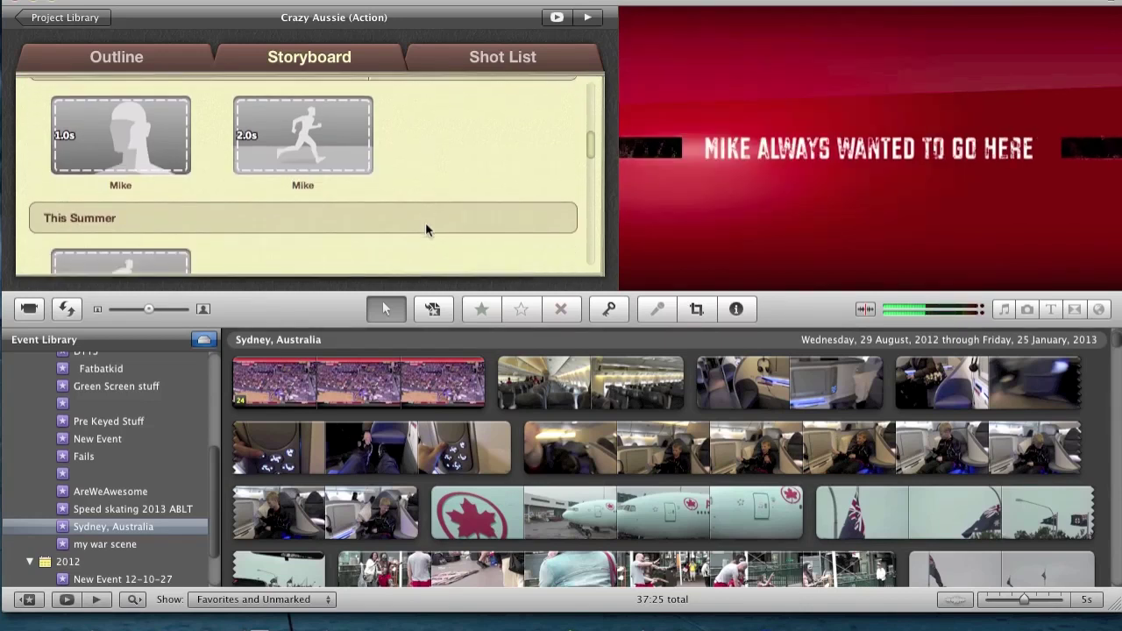
{"action": "scroll", "coordinate": [295, 226], "scroll_direction": "down", "scroll_amount": 3}
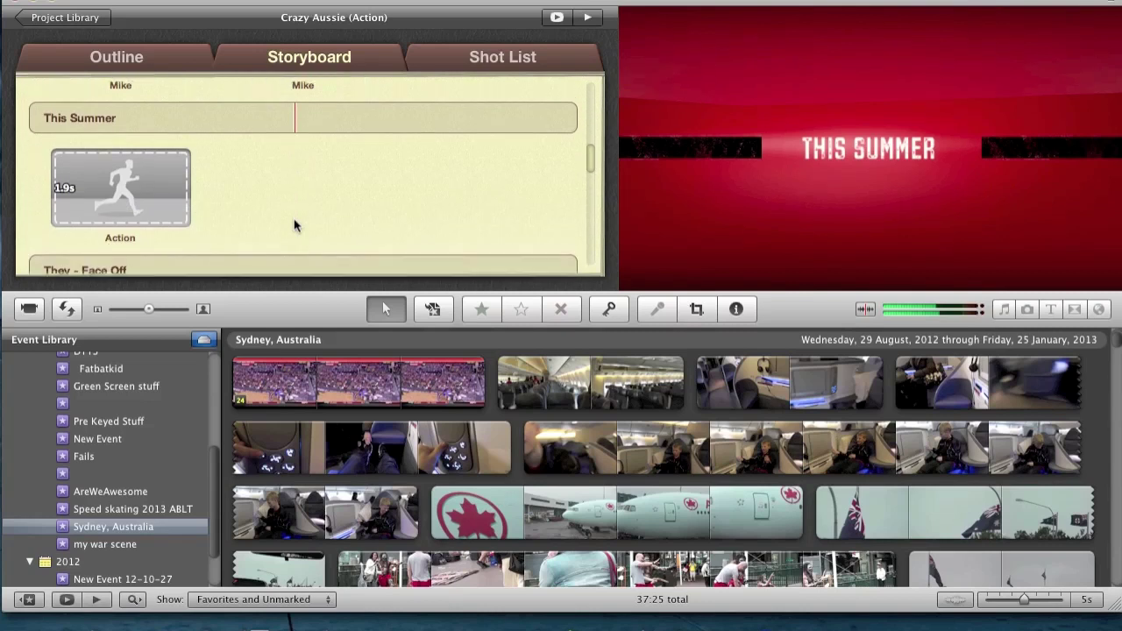
{"action": "scroll", "coordinate": [295, 226], "scroll_direction": "down", "scroll_amount": 2}
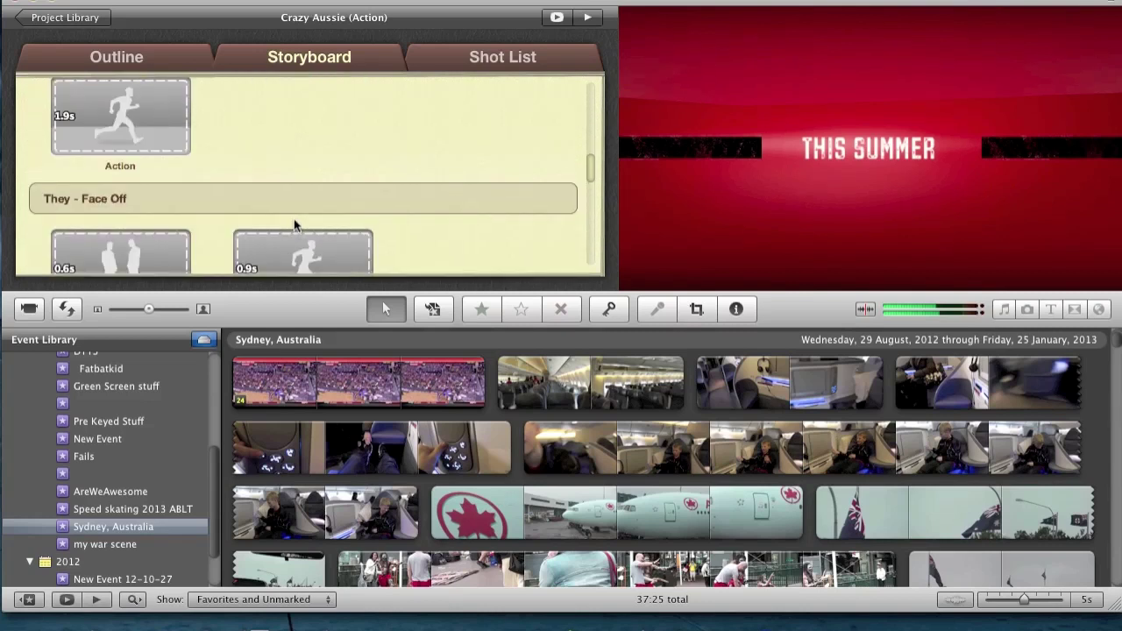
{"action": "left_click", "coordinate": [166, 198]}
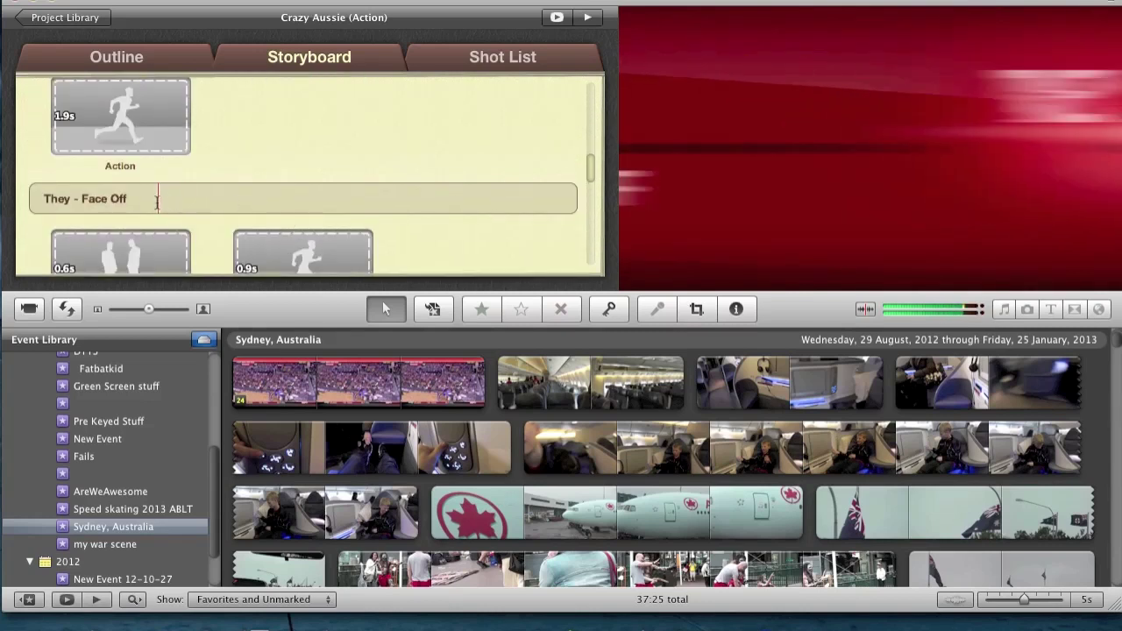
{"action": "left_click", "coordinate": [267, 209]}
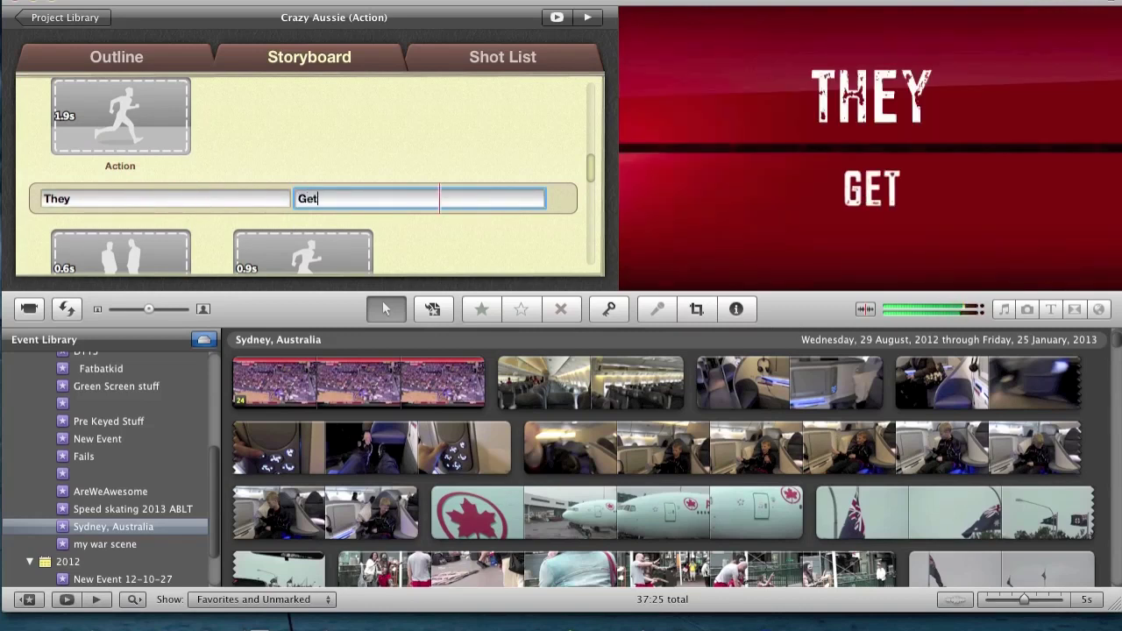
{"action": "type", "text": "Get away"}
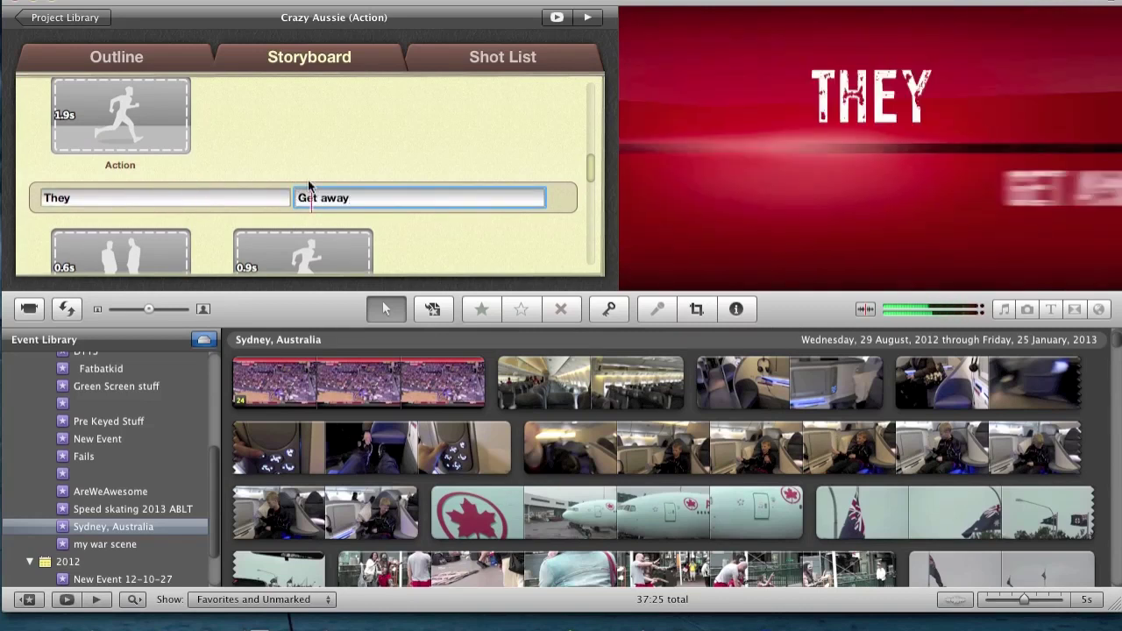
{"action": "scroll", "coordinate": [309, 186], "scroll_direction": "down", "scroll_amount": 3}
{"action": "scroll", "coordinate": [308, 186], "scroll_direction": "down", "scroll_amount": 2}
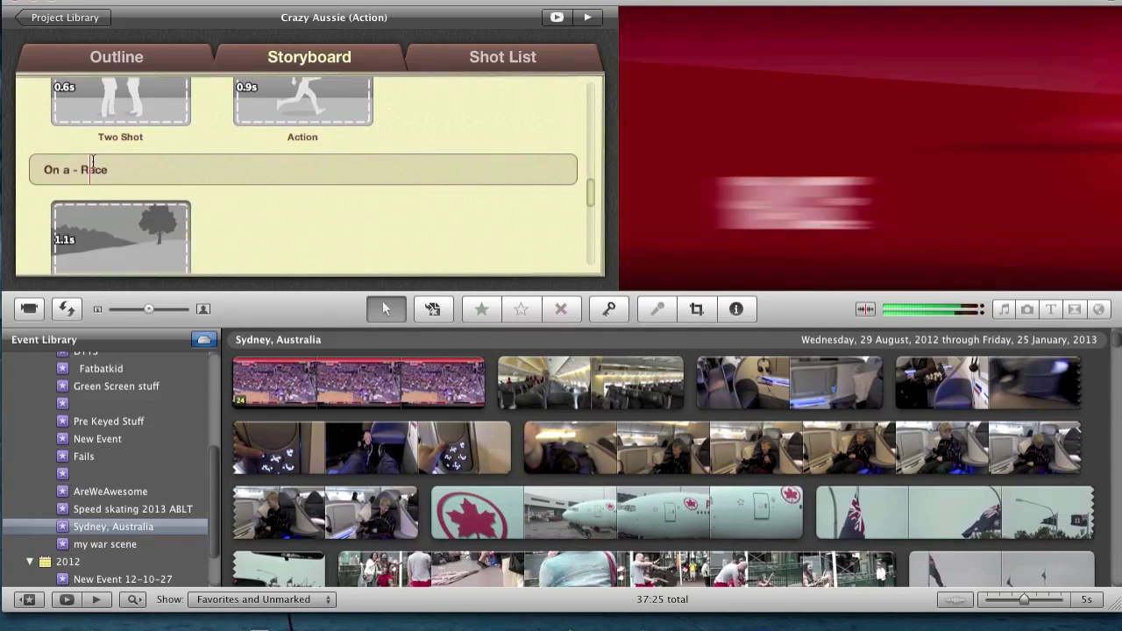
Step: Rewrite the two parts of the "On a - Race" storyboard title as "to" and "Australia!"
{"action": "left_click", "coordinate": [100, 168]}
{"action": "left_click", "coordinate": [75, 171]}
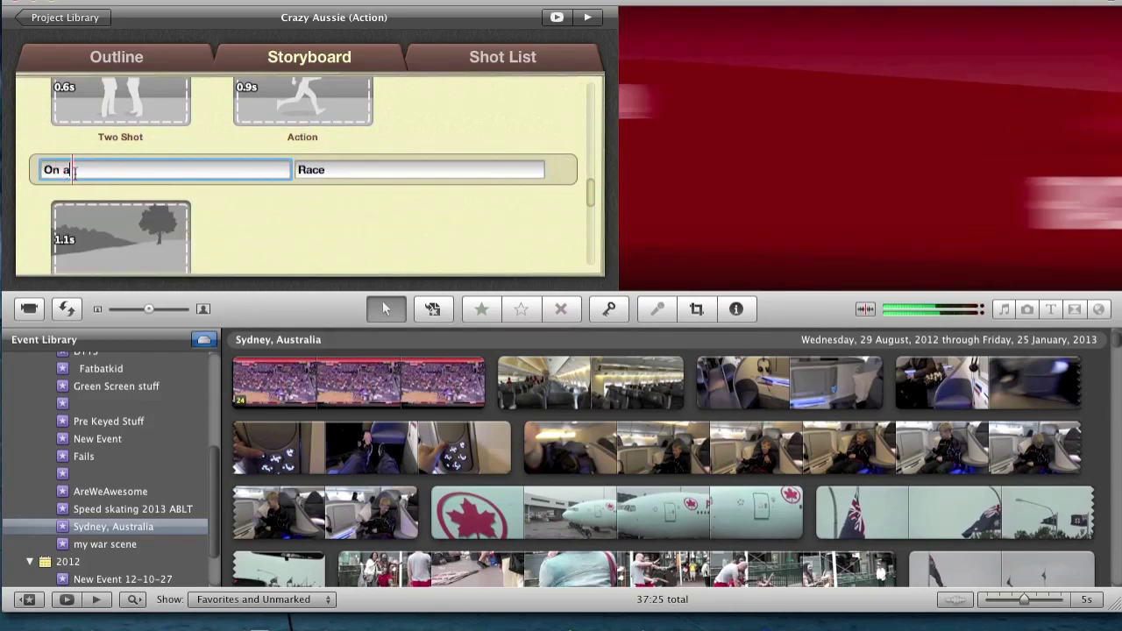
{"action": "type", "text": "to"}
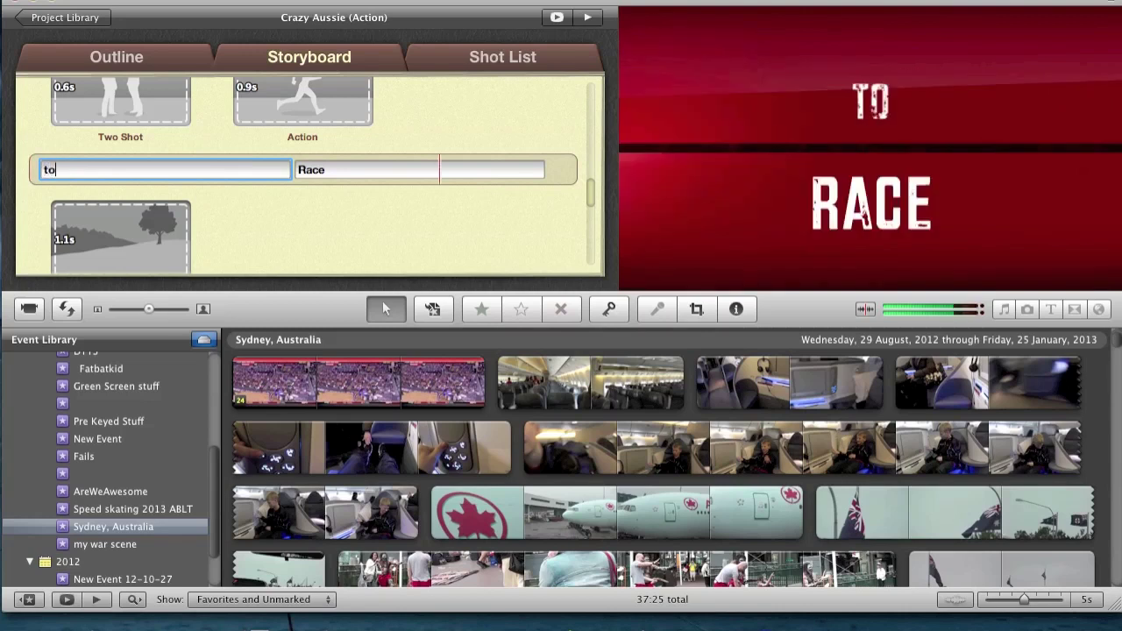
{"action": "type", "text": "p"}
{"action": "key", "text": "BackSpace"}
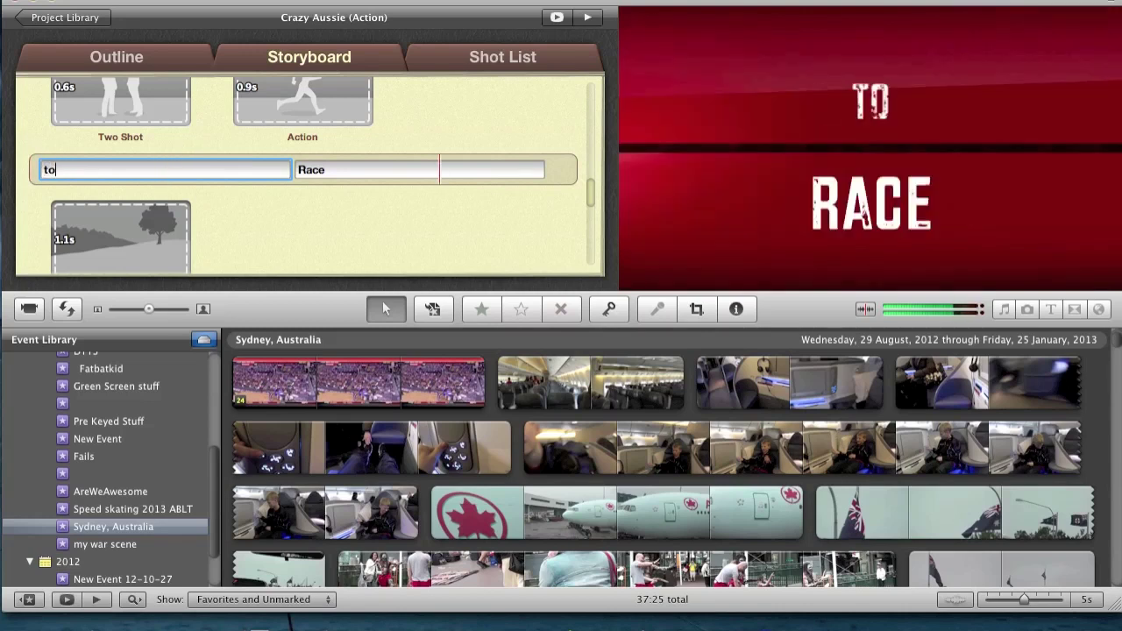
{"action": "left_click", "coordinate": [337, 169]}
{"action": "key", "text": "BackSpace"}
{"action": "key", "text": "BackSpace"}
{"action": "key", "text": "BackSpace"}
{"action": "key", "text": "BackSpace"}
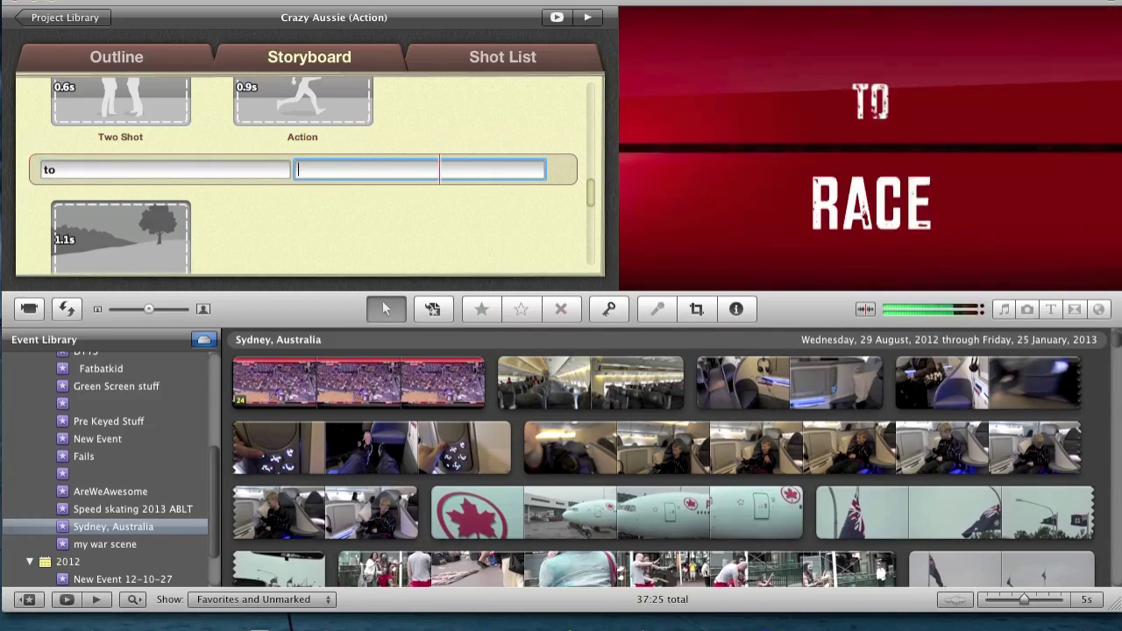
{"action": "type", "text": "Australia!"}
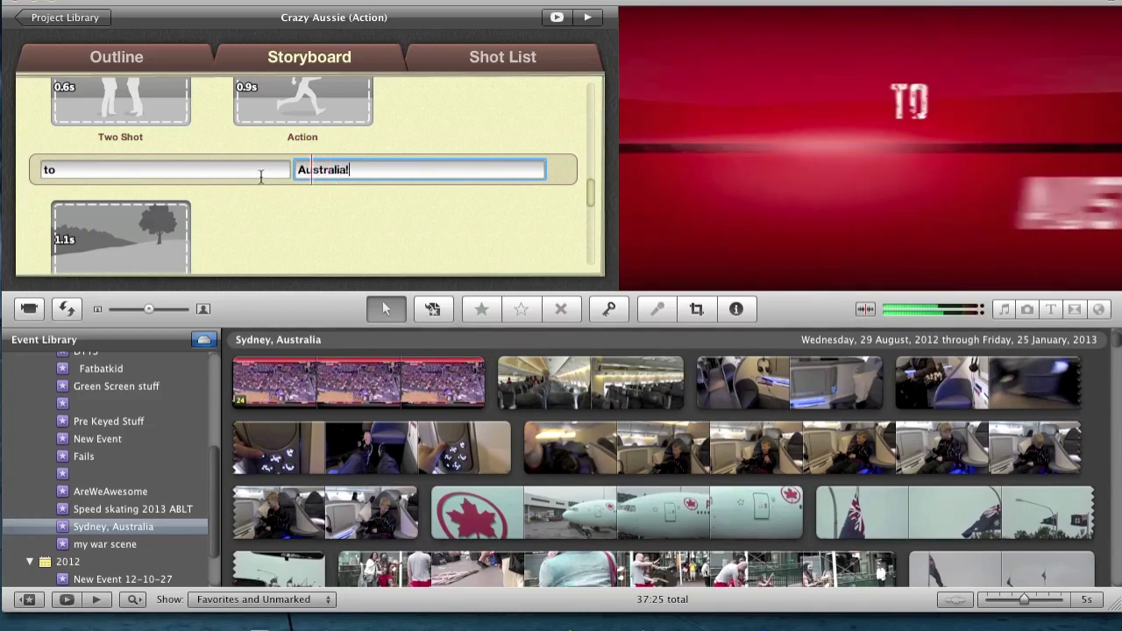
{"action": "left_click", "coordinate": [286, 230]}
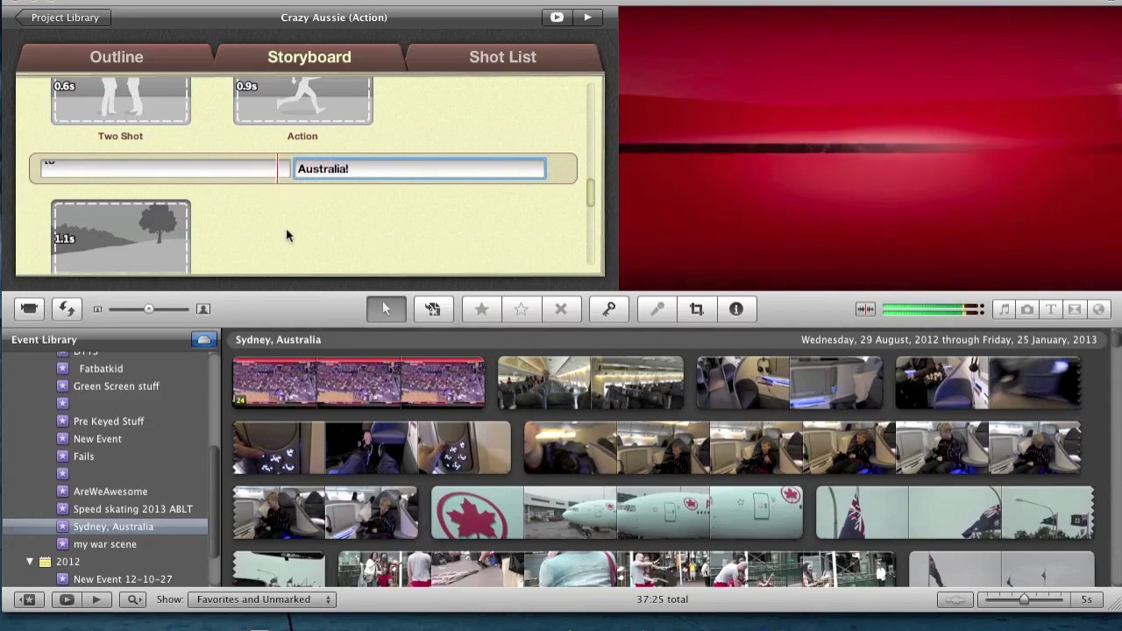
Step: Review the remaining storyboard titles, from "Towards - the Ultimate Rush" through the trailer title and release date to the Credits
{"action": "scroll", "coordinate": [286, 230], "scroll_direction": "down", "scroll_amount": 3}
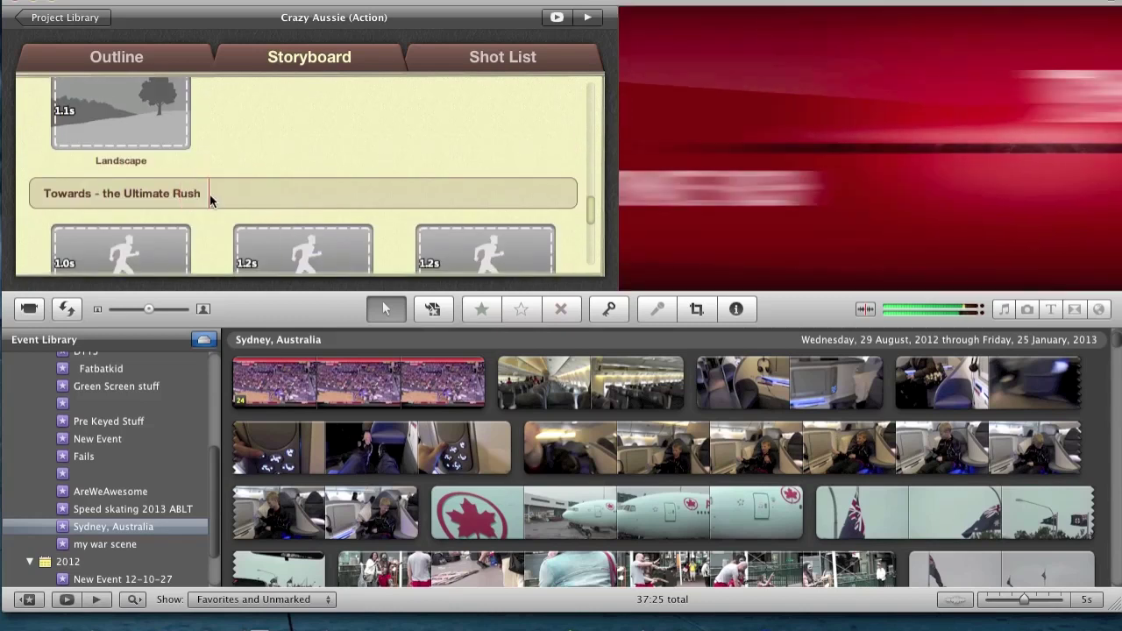
{"action": "scroll", "coordinate": [209, 195], "scroll_direction": "down", "scroll_amount": 5}
{"action": "scroll", "coordinate": [210, 194], "scroll_direction": "down", "scroll_amount": 1}
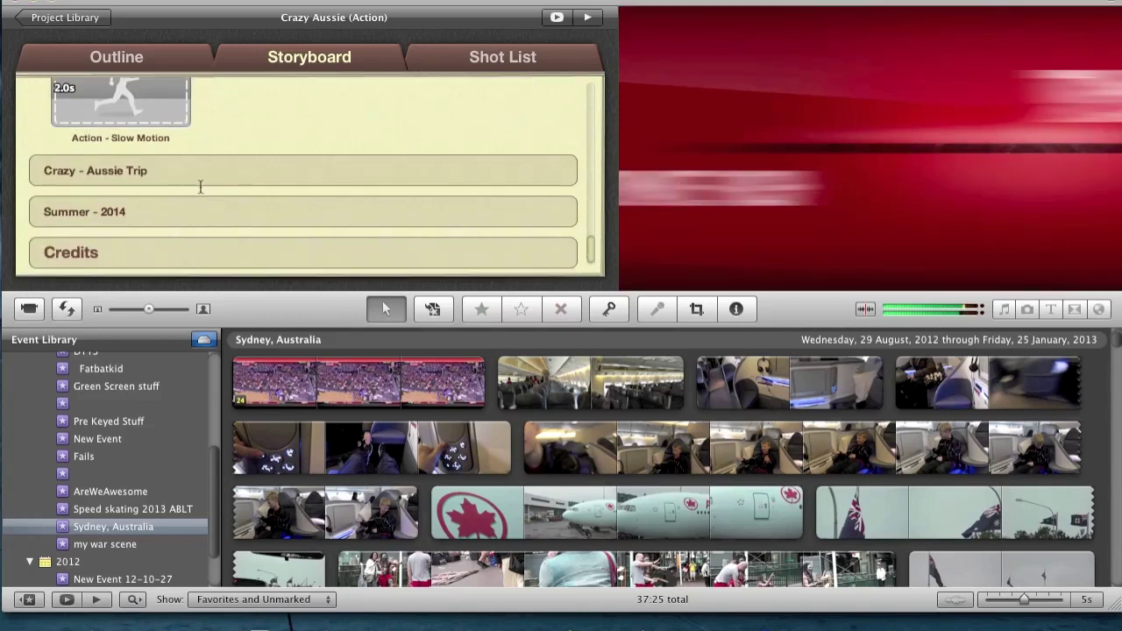
{"action": "left_click", "coordinate": [200, 171]}
{"action": "key", "text": "shift+Tab"}
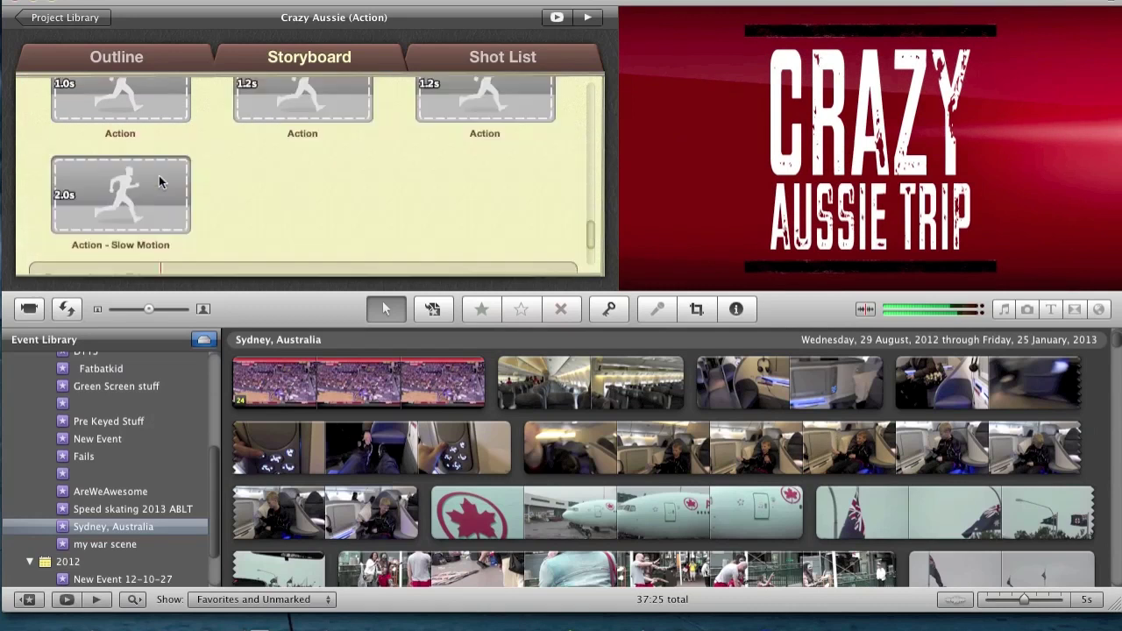
{"action": "left_click", "coordinate": [292, 205]}
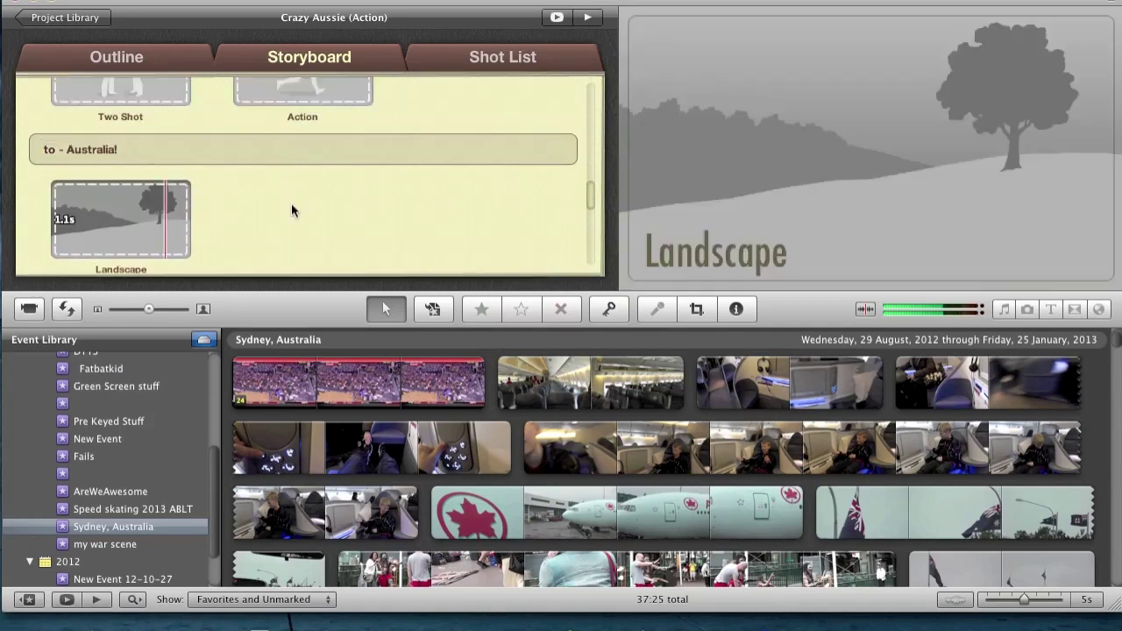
Step: Fill the opening Action shot under "Sky Fly studios" with footage of the didgeridoo street performers from the Sydney, Australia event
{"action": "scroll", "coordinate": [292, 206], "scroll_direction": "up", "scroll_amount": 5}
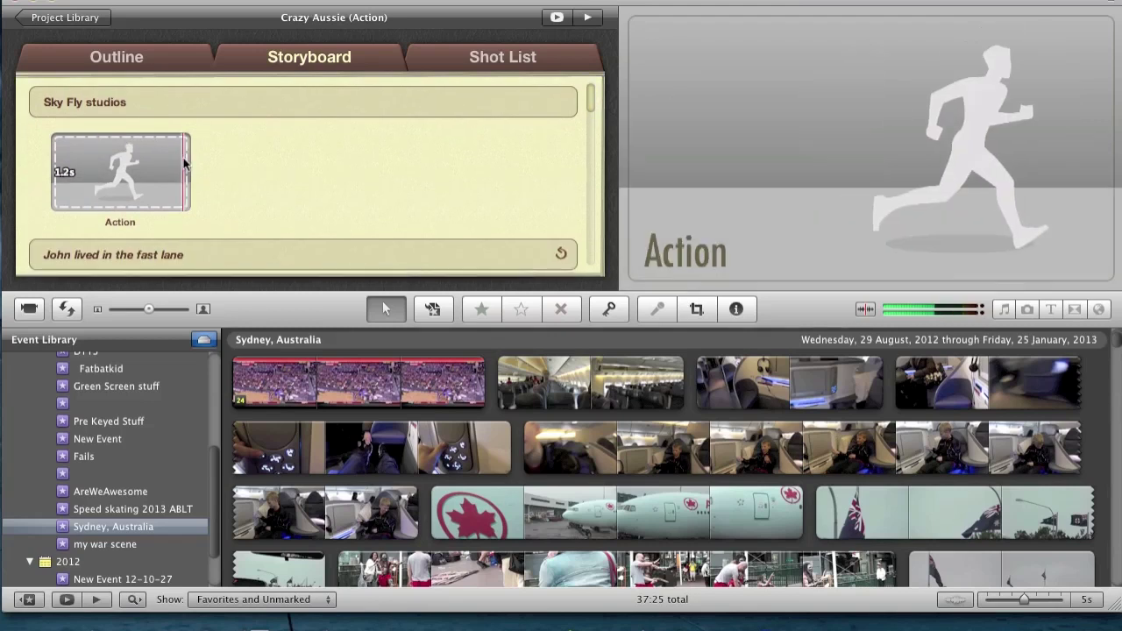
{"action": "scroll", "coordinate": [618, 470], "scroll_direction": "down", "scroll_amount": 2}
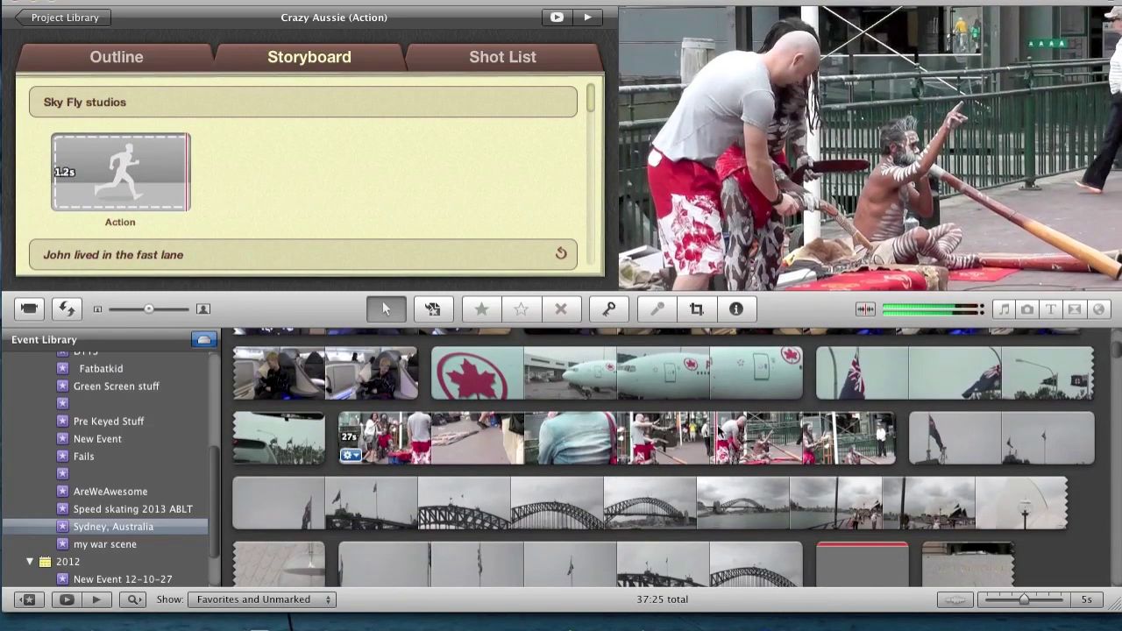
{"action": "left_click", "coordinate": [688, 438]}
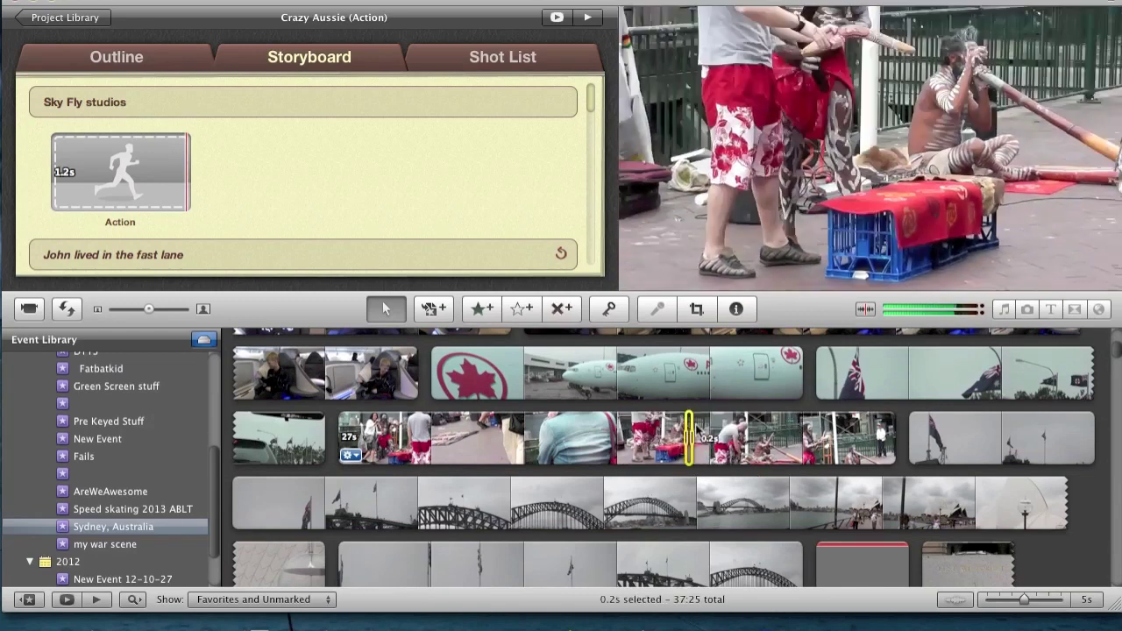
{"action": "left_click_drag", "start_coordinate": [713, 436], "coordinate": [160, 189]}
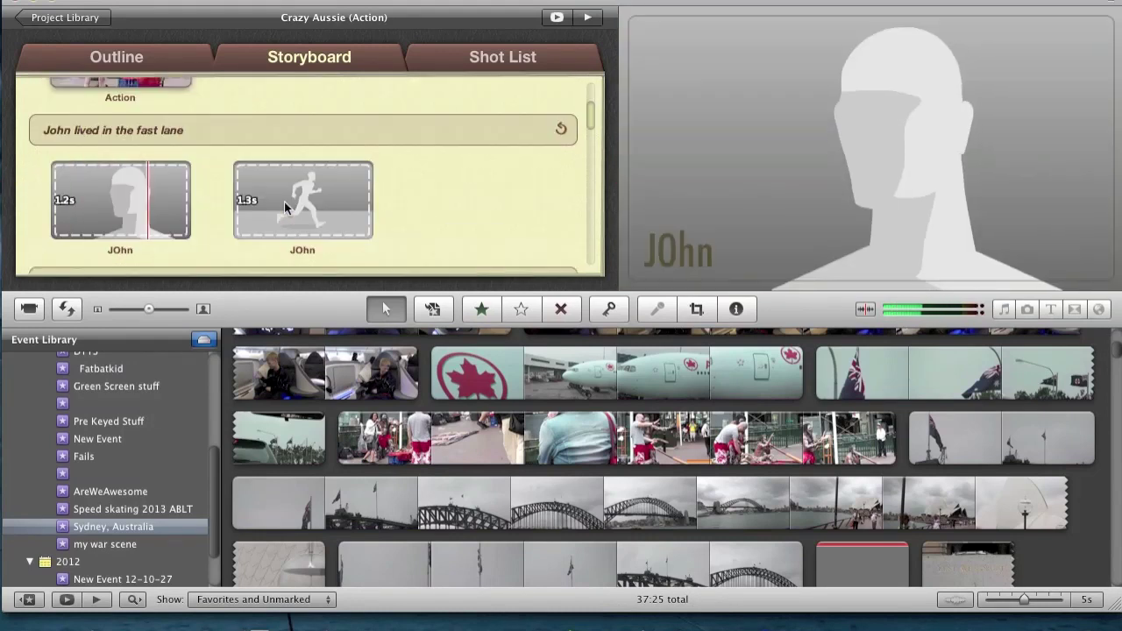
Step: Fill the first cast member's close-up under "lived in the fast lane" with 1.2 s from the start of the swimming seal clip
{"action": "scroll", "coordinate": [537, 424], "scroll_direction": "down", "scroll_amount": 5}
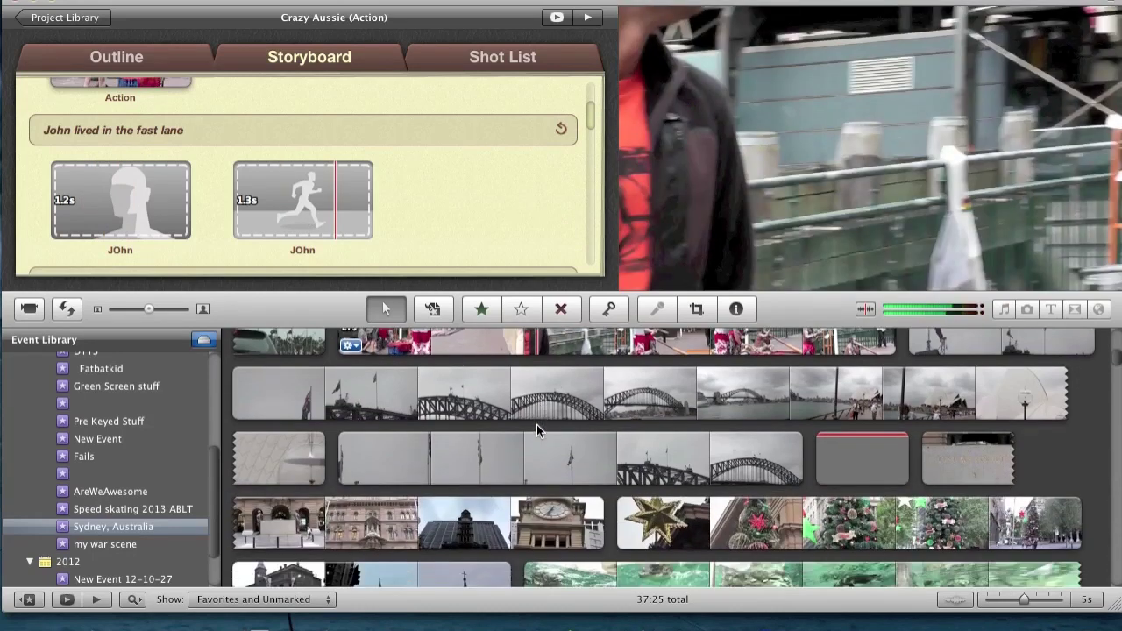
{"action": "scroll", "coordinate": [536, 424], "scroll_direction": "down", "scroll_amount": 10}
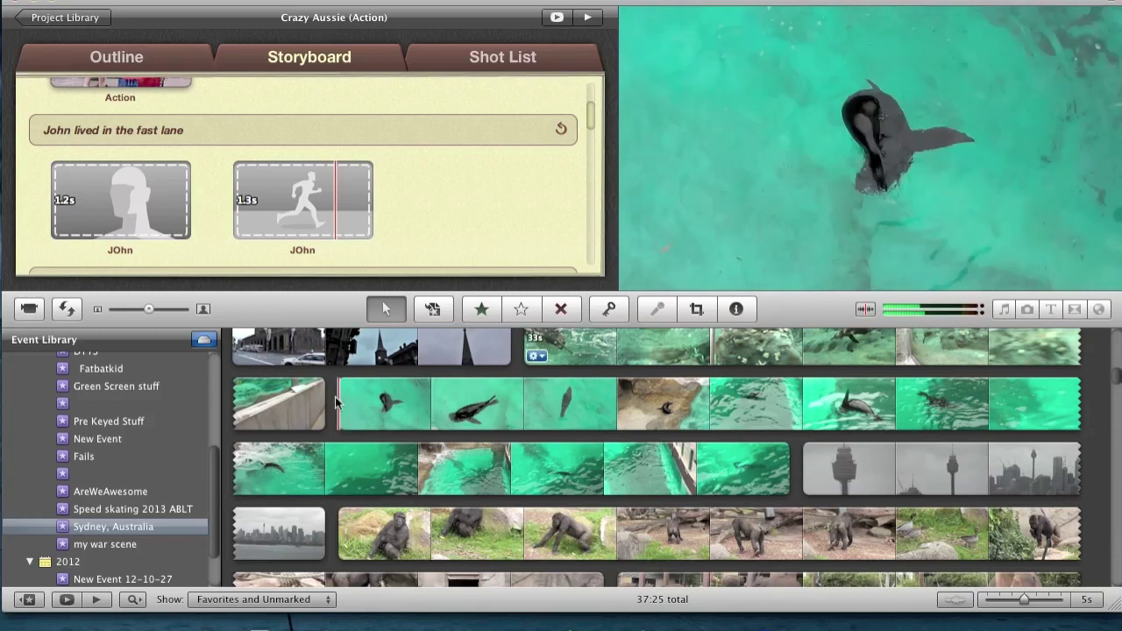
{"action": "left_click_drag", "start_coordinate": [343, 402], "coordinate": [357, 400]}
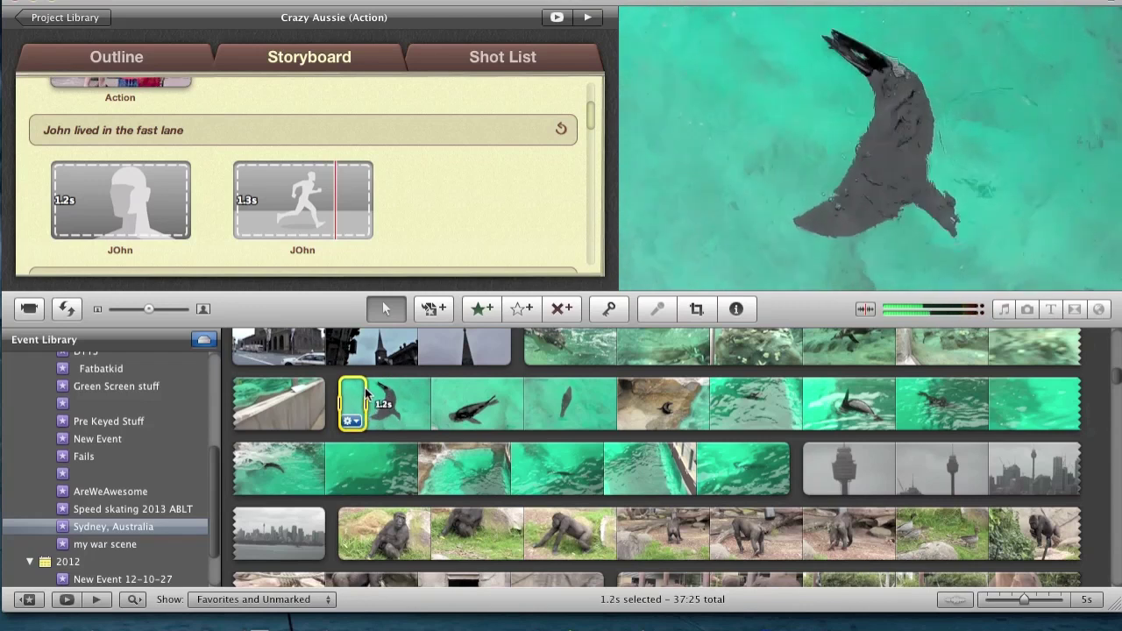
{"action": "left_click_drag", "start_coordinate": [352, 399], "coordinate": [145, 224]}
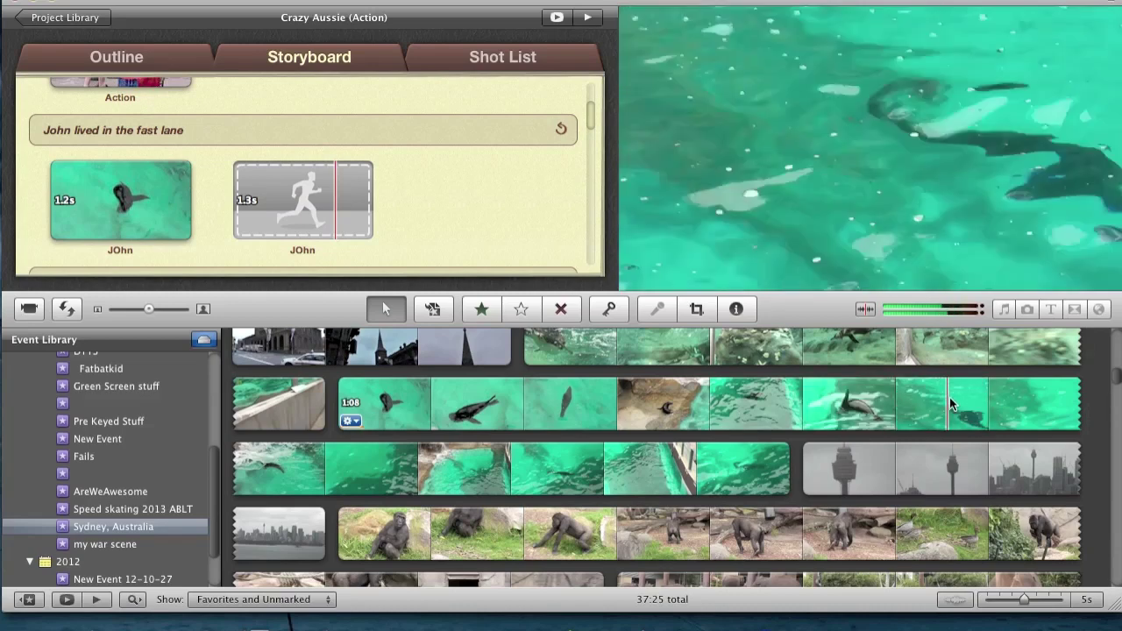
Step: Fill the first cast member's action shot with a 1.3 s section of the seal swimming, taken further into the same clip
{"action": "scroll", "coordinate": [950, 397], "scroll_direction": "down", "scroll_amount": 3}
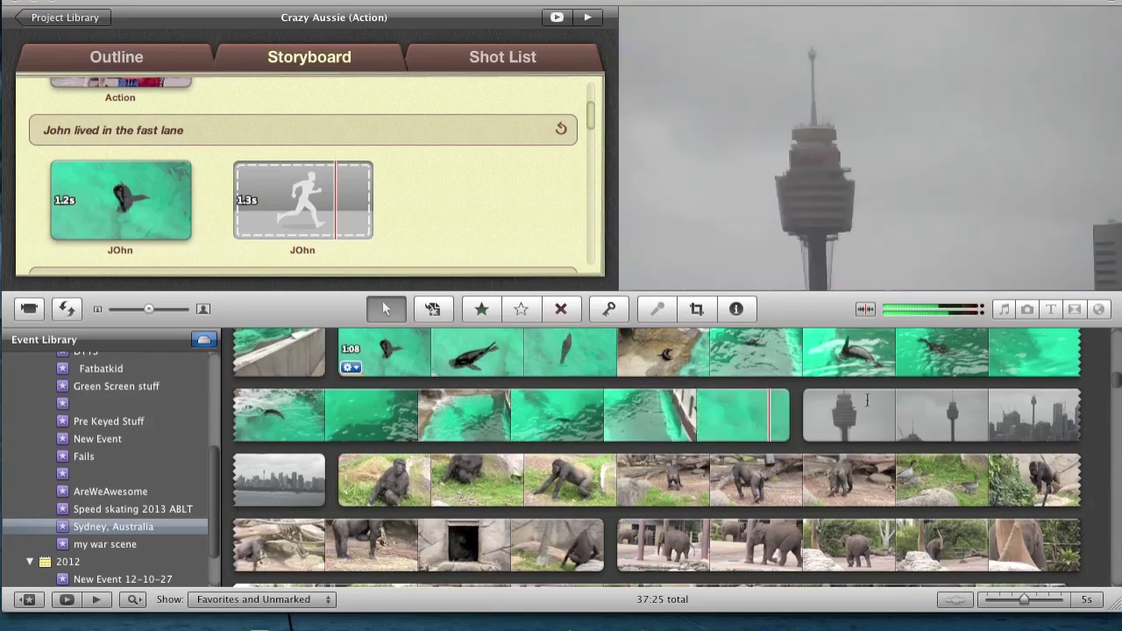
{"action": "scroll", "coordinate": [849, 362], "scroll_direction": "up", "scroll_amount": 3}
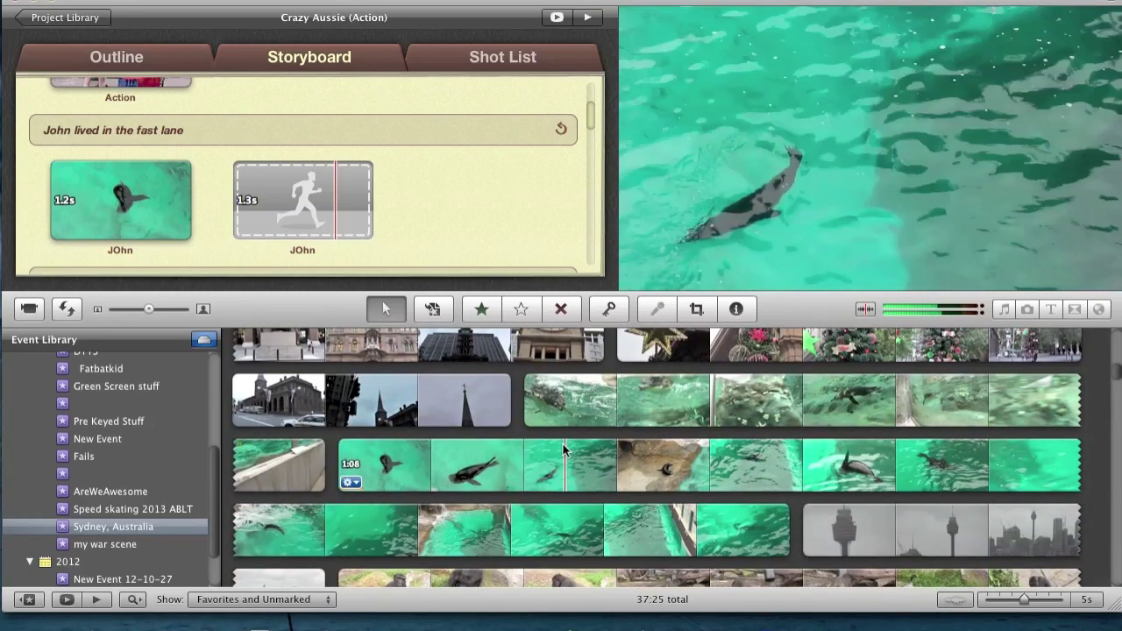
{"action": "left_click_drag", "start_coordinate": [559, 442], "coordinate": [577, 449]}
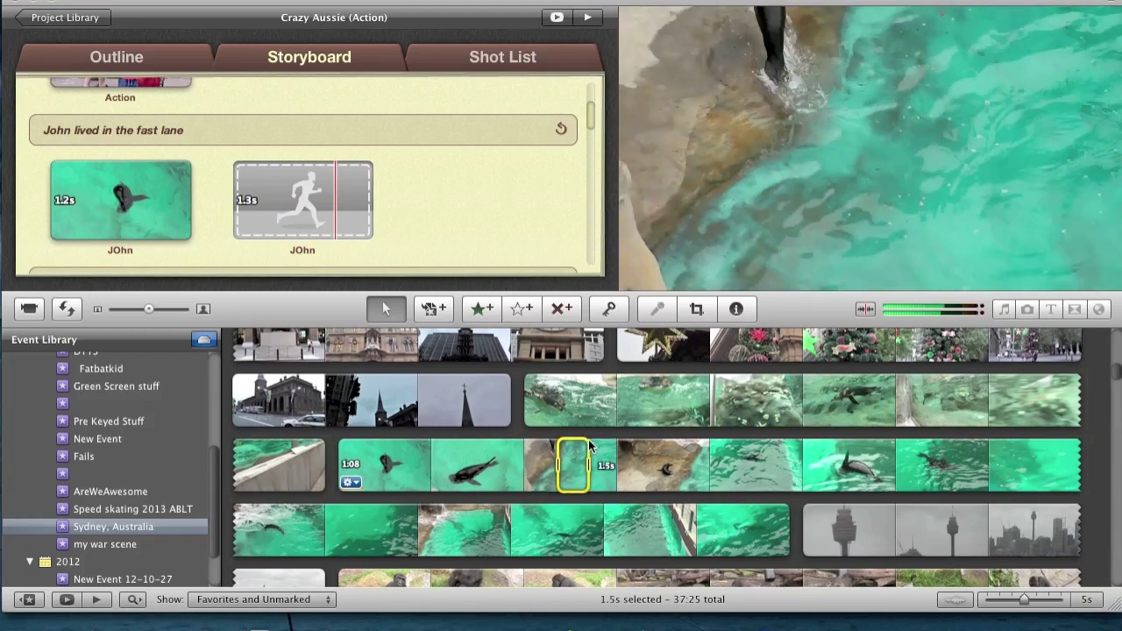
{"action": "left_click_drag", "start_coordinate": [589, 445], "coordinate": [569, 461]}
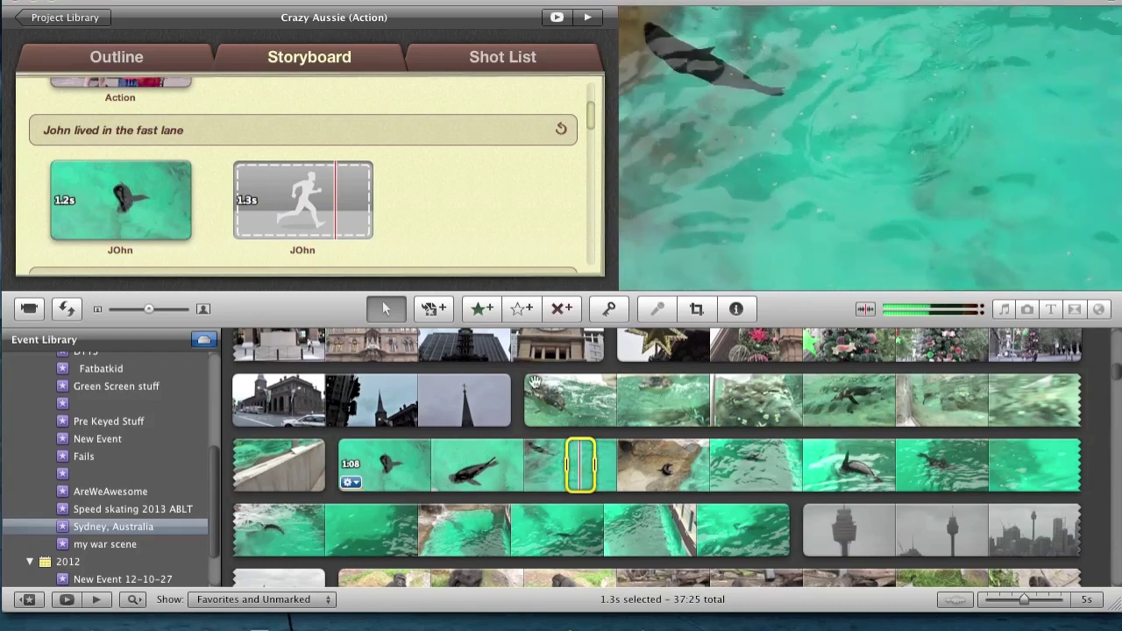
{"action": "left_click_drag", "start_coordinate": [579, 465], "coordinate": [305, 195]}
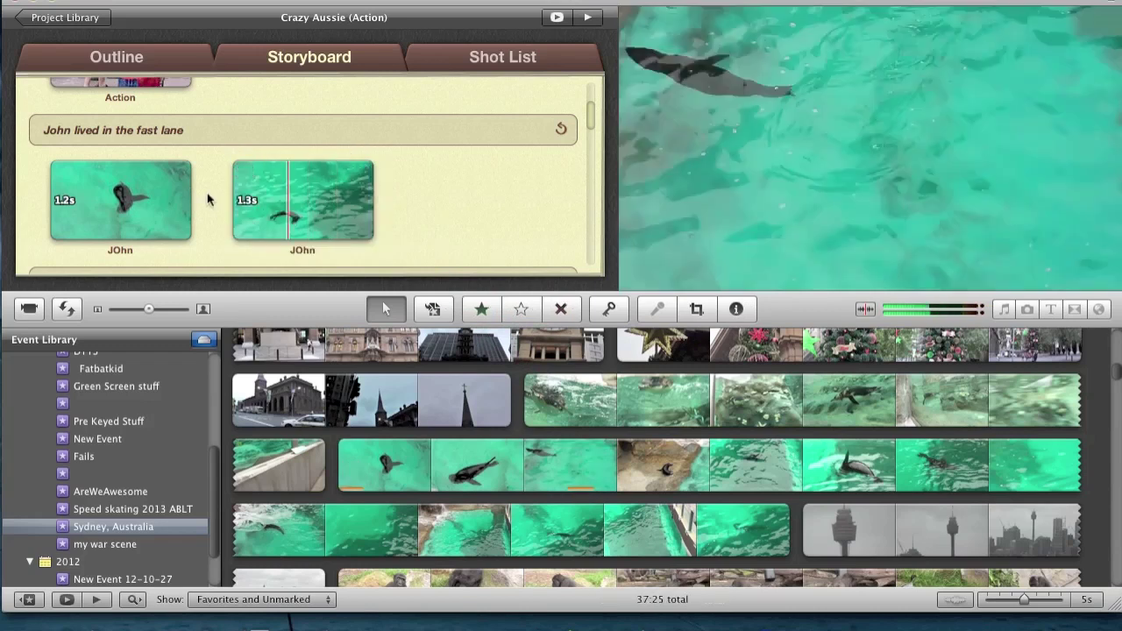
{"action": "key", "text": "space"}
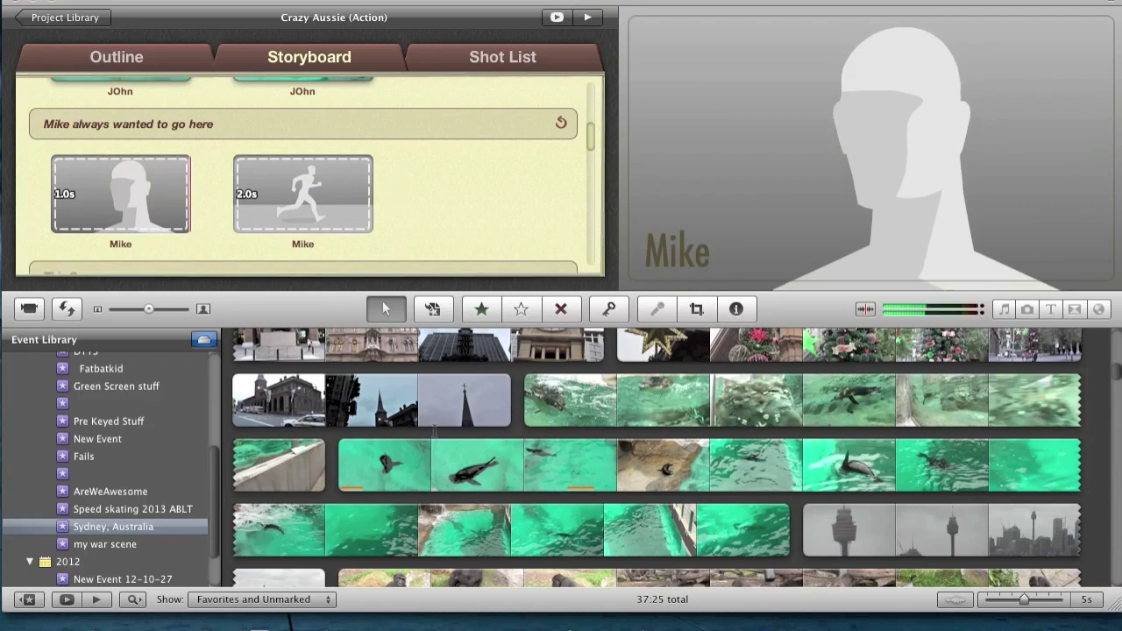
Step: Fill the two shots under "always wanted to go here" with 1.0 s of the elephant with the netted ball and 2.0 s of the elephant splashing
{"action": "scroll", "coordinate": [529, 469], "scroll_direction": "down", "scroll_amount": 1}
{"action": "scroll", "coordinate": [529, 469], "scroll_direction": "down", "scroll_amount": 5}
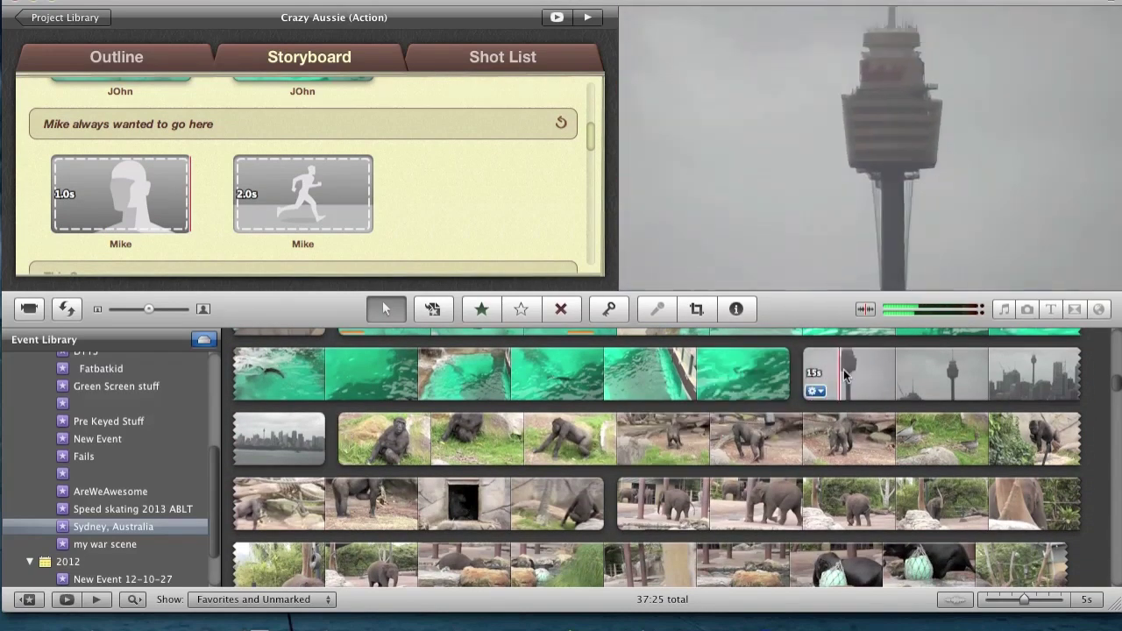
{"action": "scroll", "coordinate": [868, 377], "scroll_direction": "down", "scroll_amount": 5}
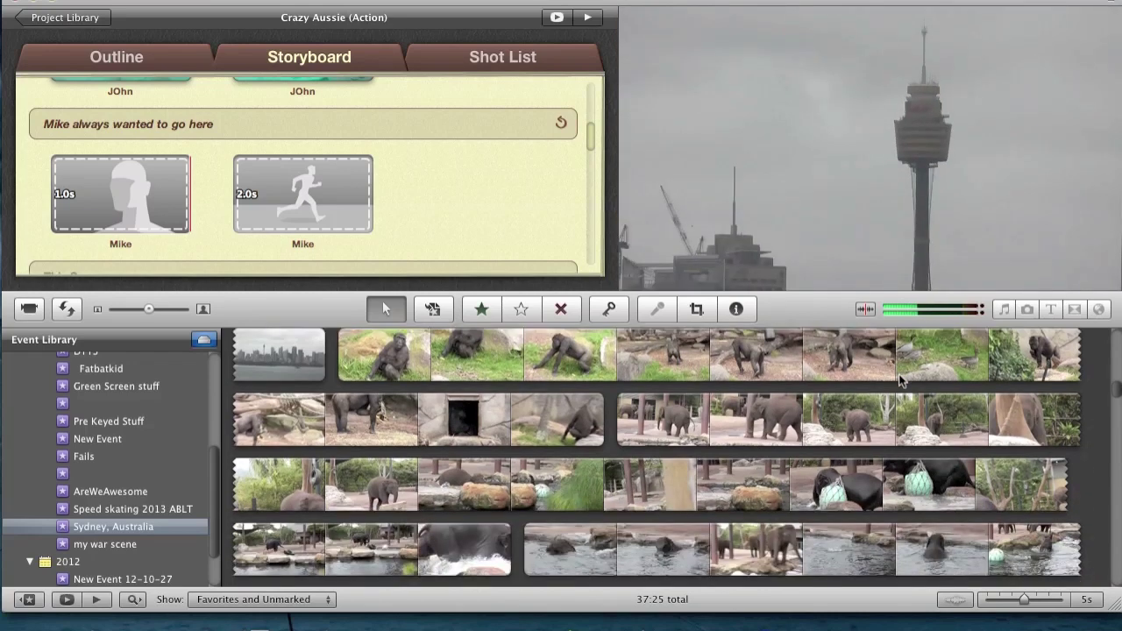
{"action": "scroll", "coordinate": [900, 378], "scroll_direction": "down", "scroll_amount": 1}
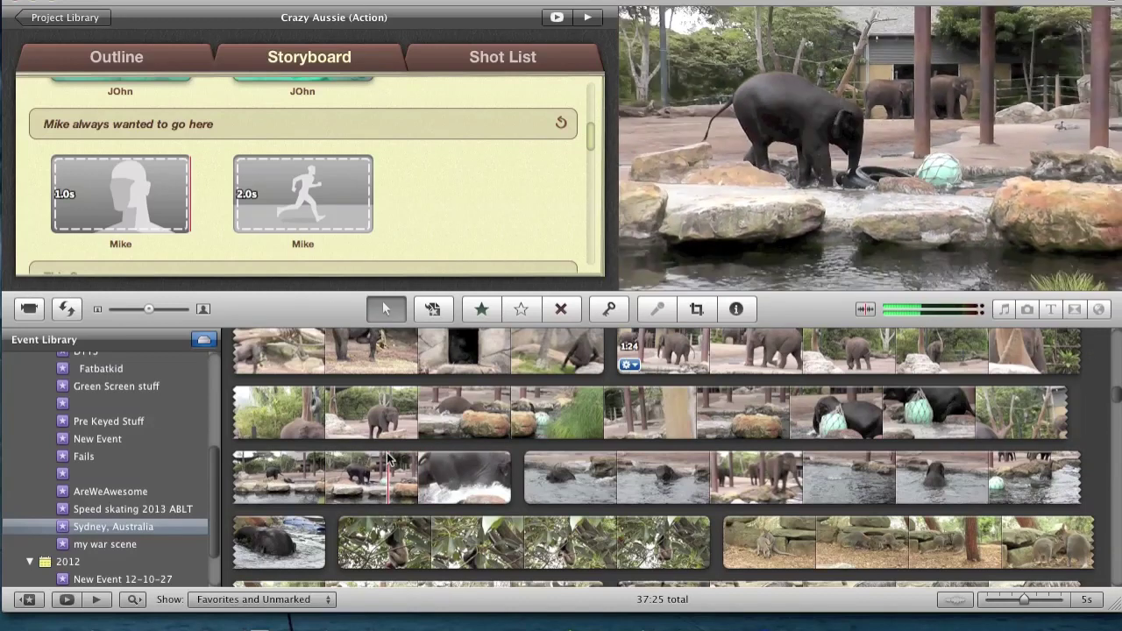
{"action": "left_click_drag", "start_coordinate": [388, 458], "coordinate": [396, 459]}
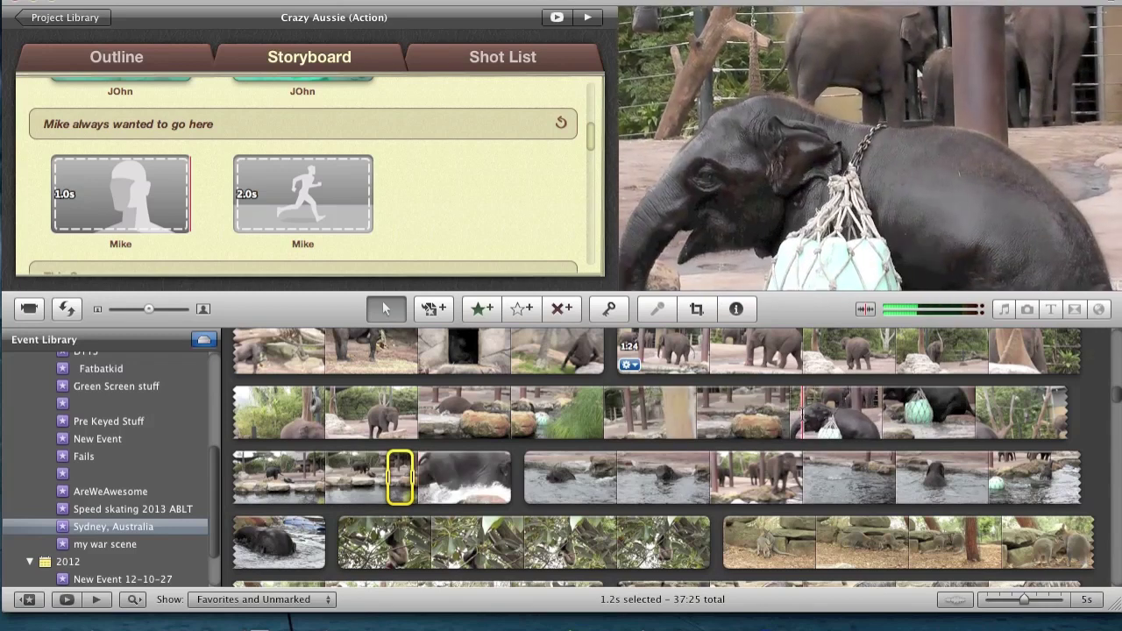
{"action": "left_click_drag", "start_coordinate": [801, 412], "coordinate": [806, 412]}
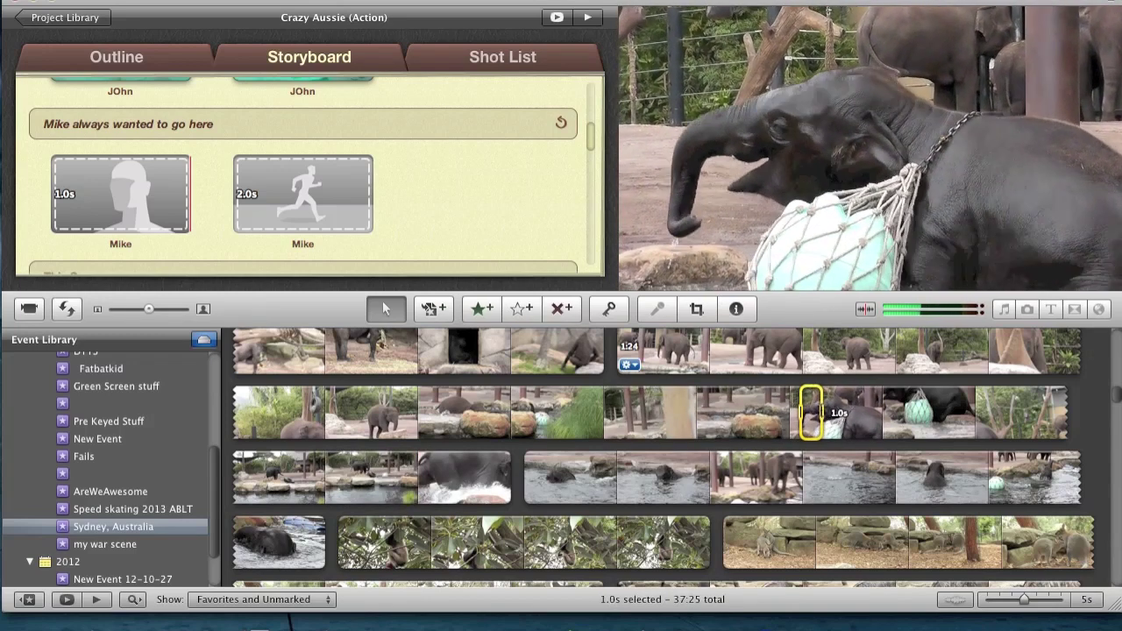
{"action": "left_click_drag", "start_coordinate": [812, 418], "coordinate": [143, 195]}
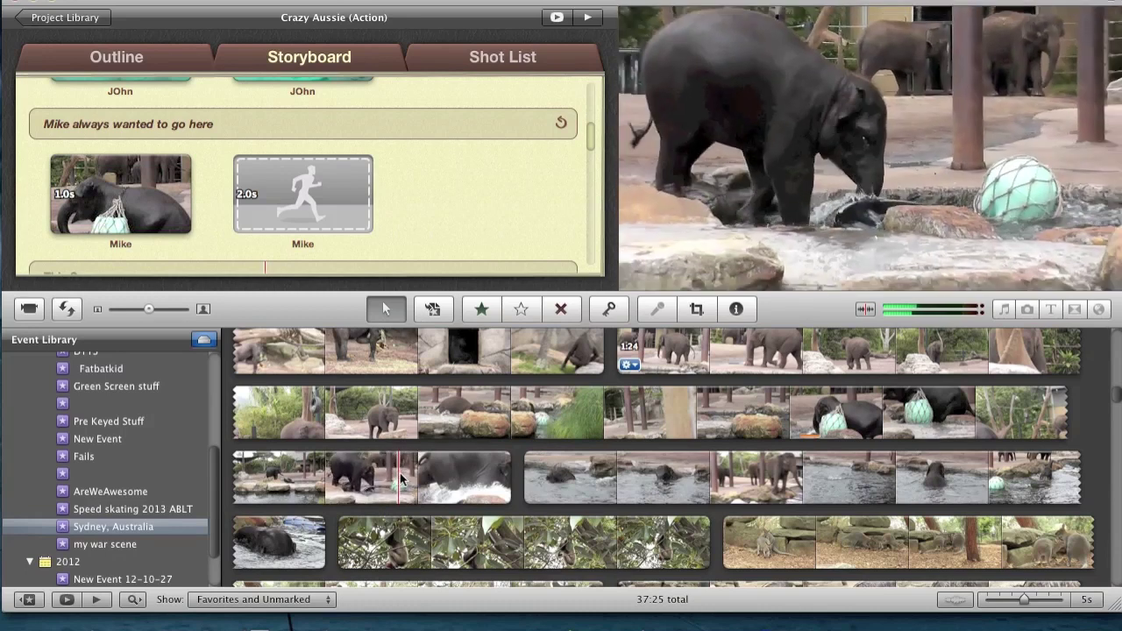
{"action": "left_click_drag", "start_coordinate": [398, 478], "coordinate": [439, 478]}
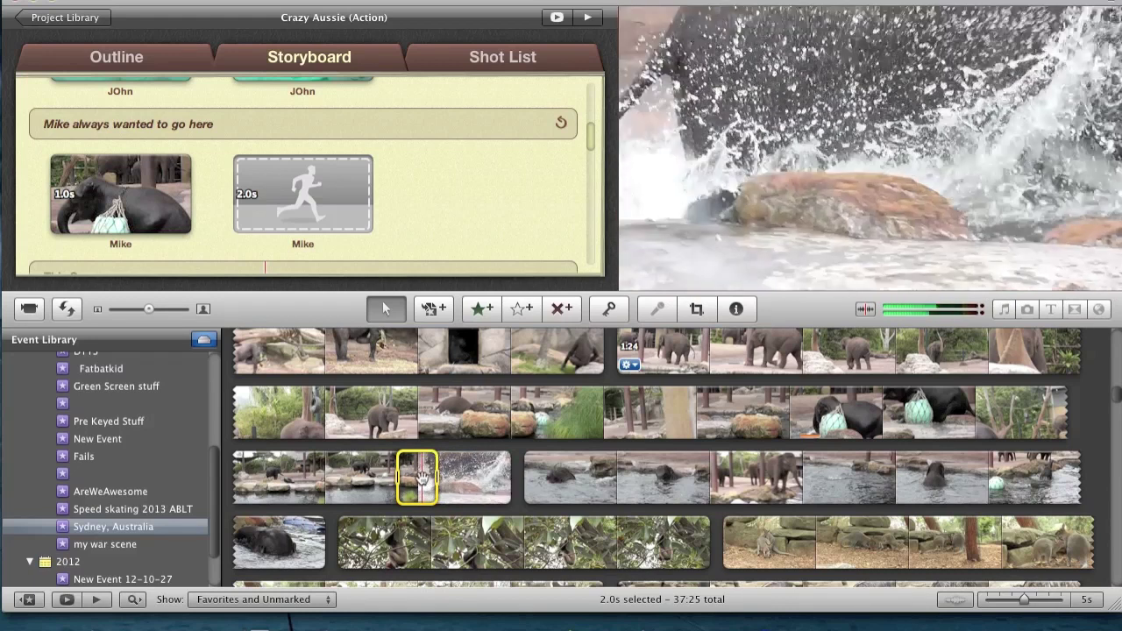
{"action": "left_click_drag", "start_coordinate": [421, 477], "coordinate": [321, 219]}
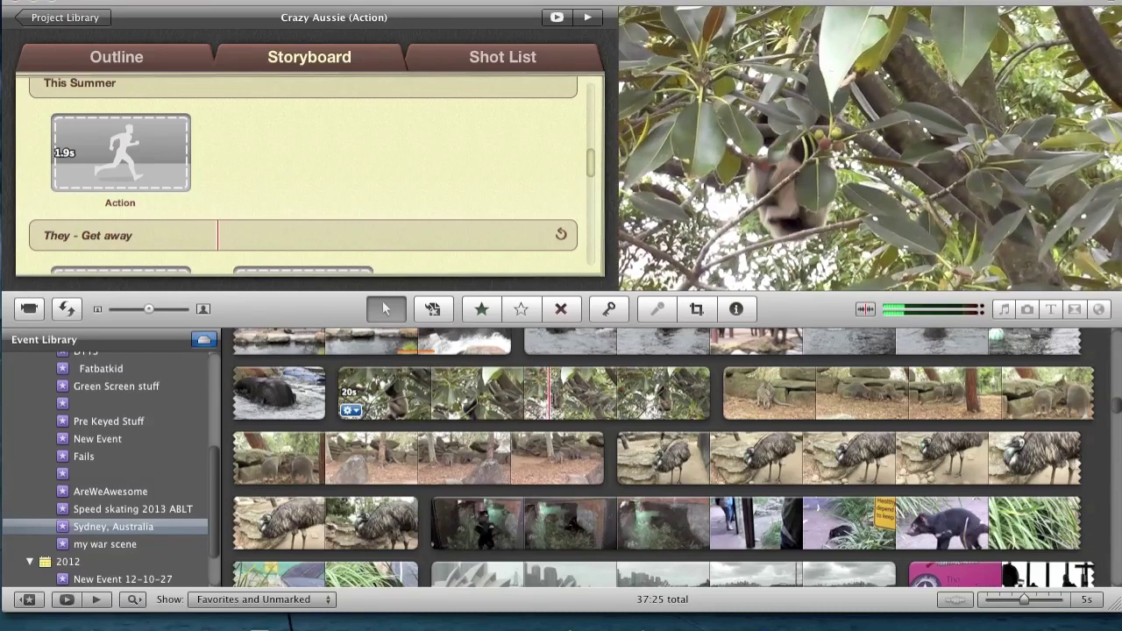
Step: Fill the Action shot under "This Summer" with footage of the animal enclosure beside the yellow sign
{"action": "scroll", "coordinate": [772, 469], "scroll_direction": "down", "scroll_amount": 5}
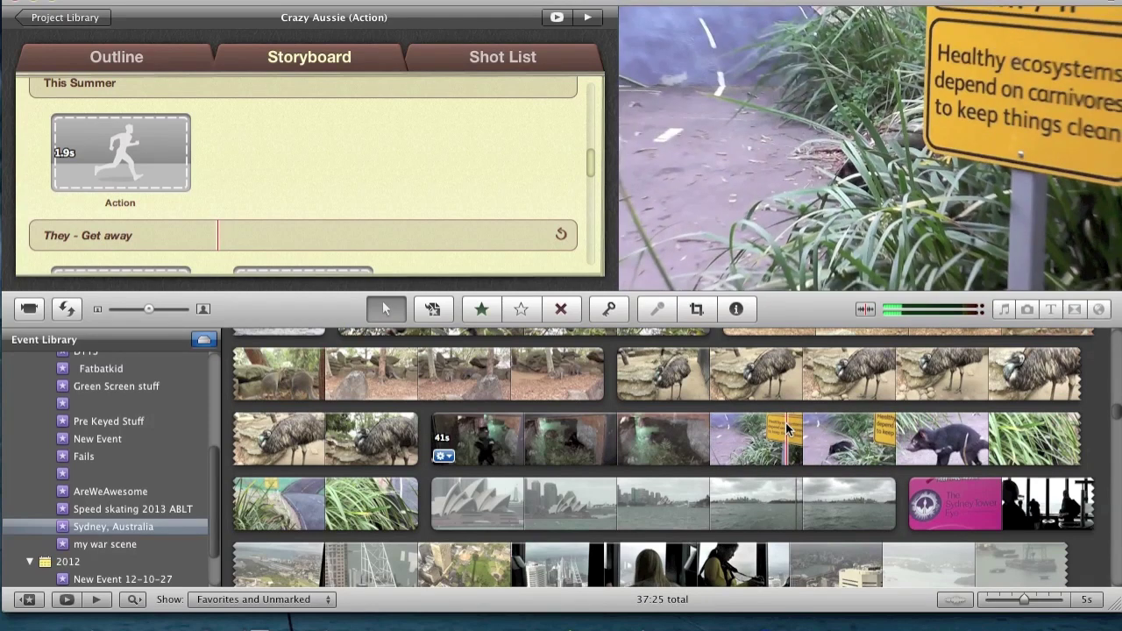
{"action": "left_click_drag", "start_coordinate": [787, 430], "coordinate": [135, 132]}
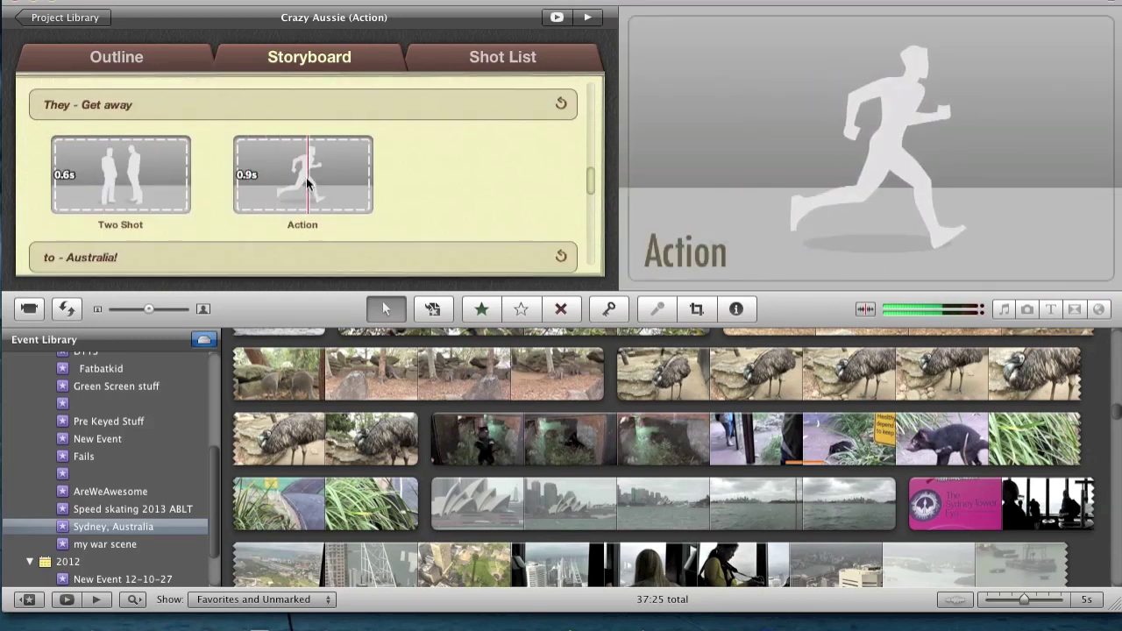
Step: Fill the Action shot under "They - Get away" with 0.9 s of the stingray gliding over the sand
{"action": "scroll", "coordinate": [480, 479], "scroll_direction": "down", "scroll_amount": 3}
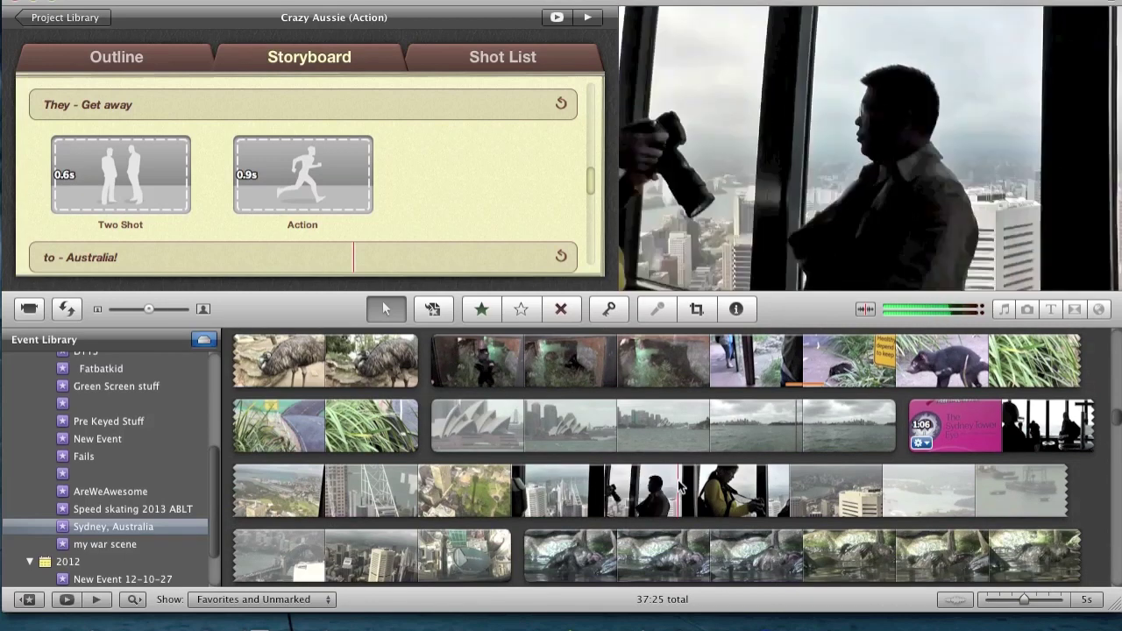
{"action": "scroll", "coordinate": [680, 487], "scroll_direction": "down", "scroll_amount": 5}
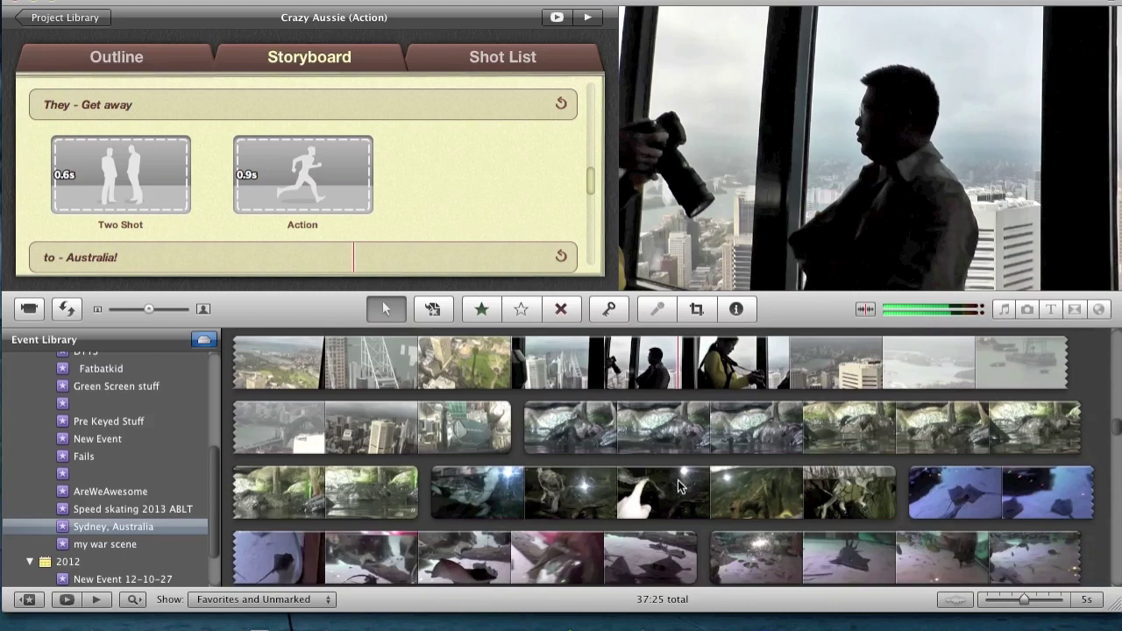
{"action": "scroll", "coordinate": [679, 486], "scroll_direction": "down", "scroll_amount": 5}
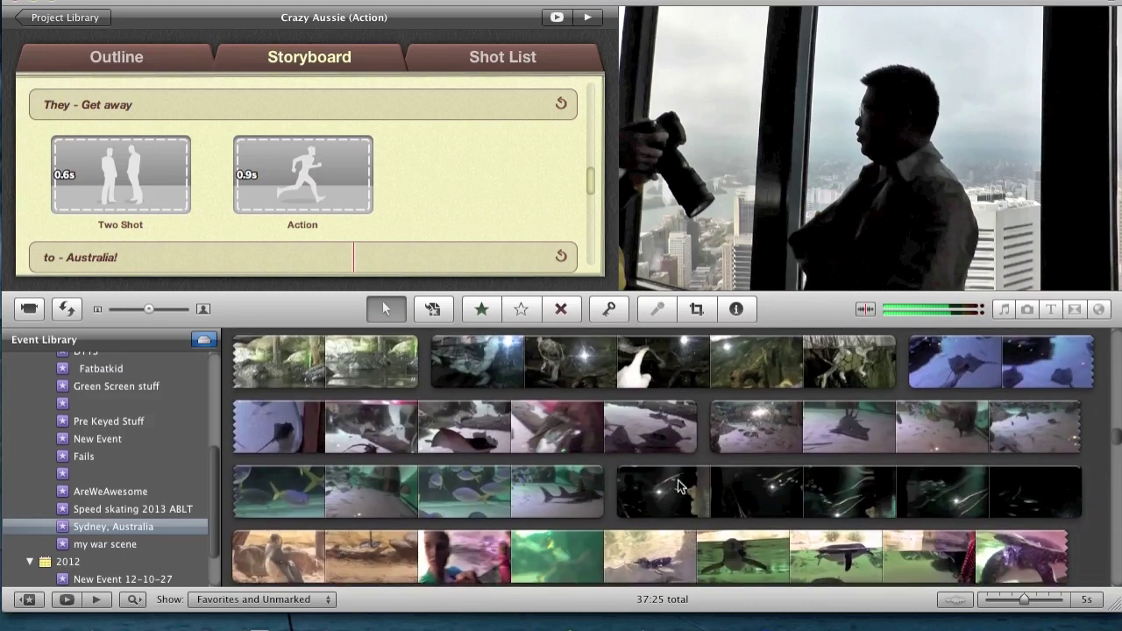
{"action": "scroll", "coordinate": [679, 486], "scroll_direction": "down", "scroll_amount": 2}
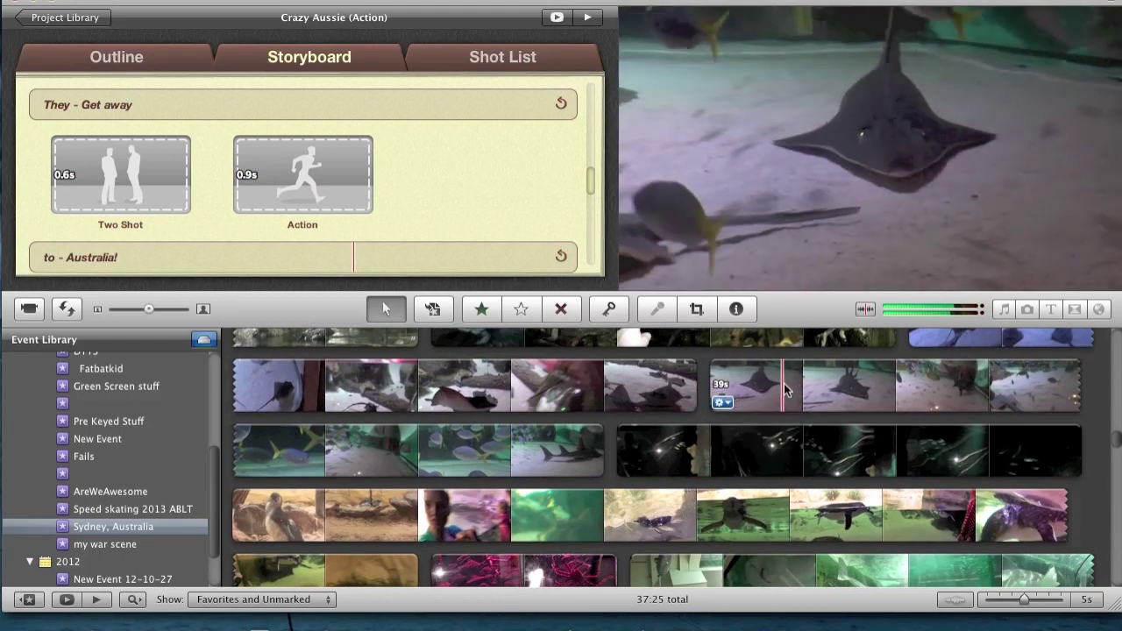
{"action": "left_click_drag", "start_coordinate": [787, 390], "coordinate": [325, 161]}
Step: Fill the Two Shot under "They - Get away" with 0.6 s from the start of the clip of bare feet on the grass
{"action": "scroll", "coordinate": [651, 466], "scroll_direction": "down", "scroll_amount": 2}
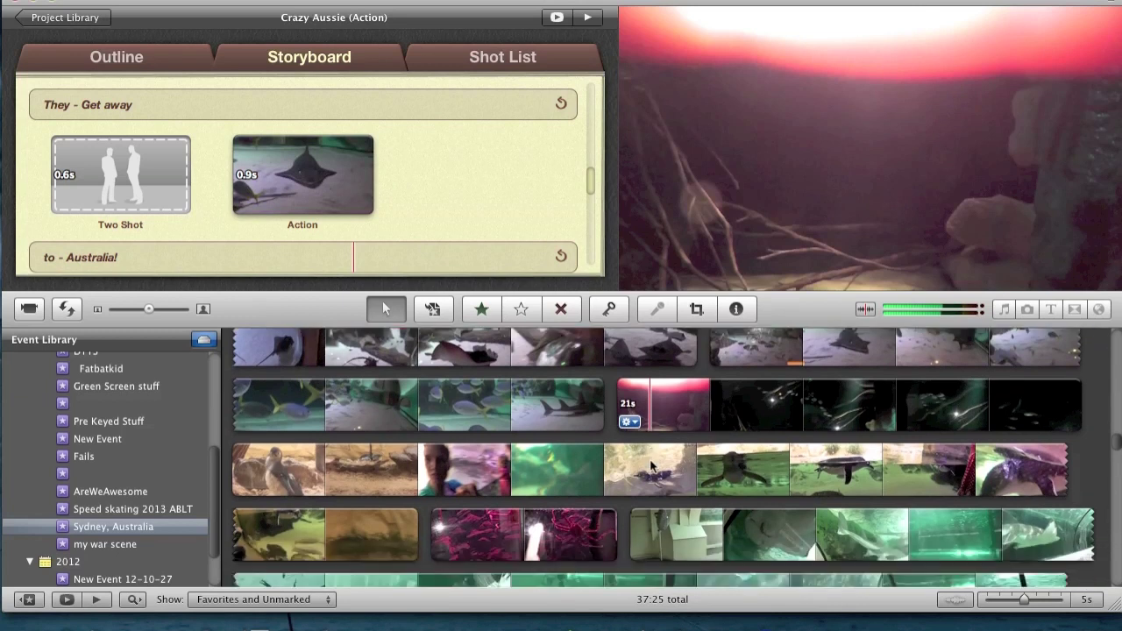
{"action": "scroll", "coordinate": [650, 465], "scroll_direction": "down", "scroll_amount": 1}
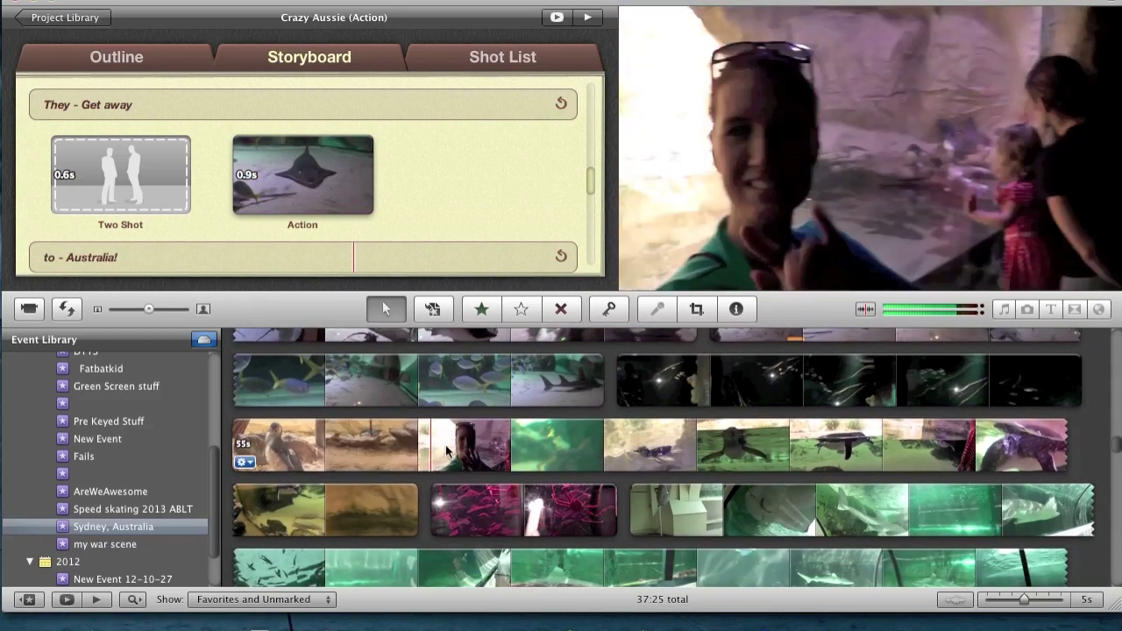
{"action": "scroll", "coordinate": [544, 487], "scroll_direction": "down", "scroll_amount": 10}
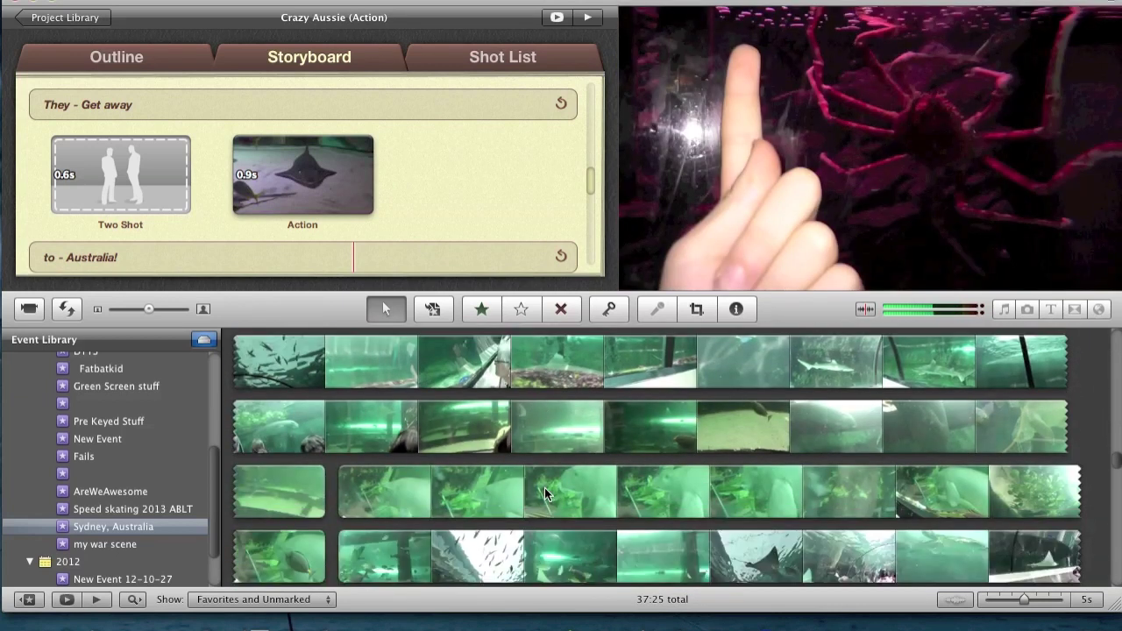
{"action": "scroll", "coordinate": [544, 487], "scroll_direction": "down", "scroll_amount": 7}
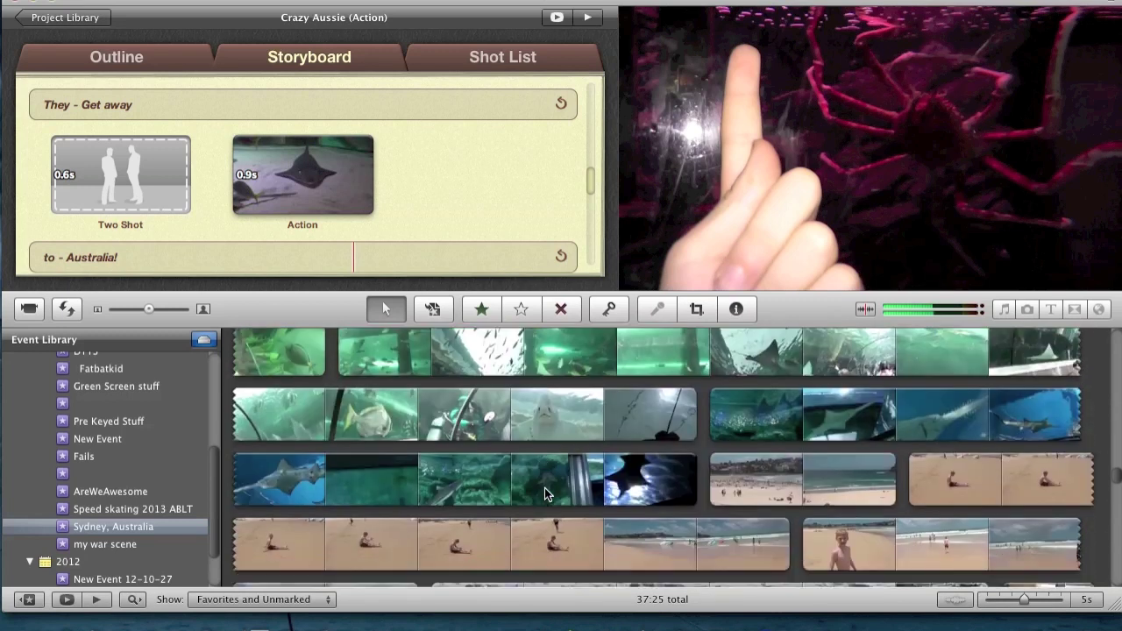
{"action": "scroll", "coordinate": [544, 488], "scroll_direction": "down", "scroll_amount": 1}
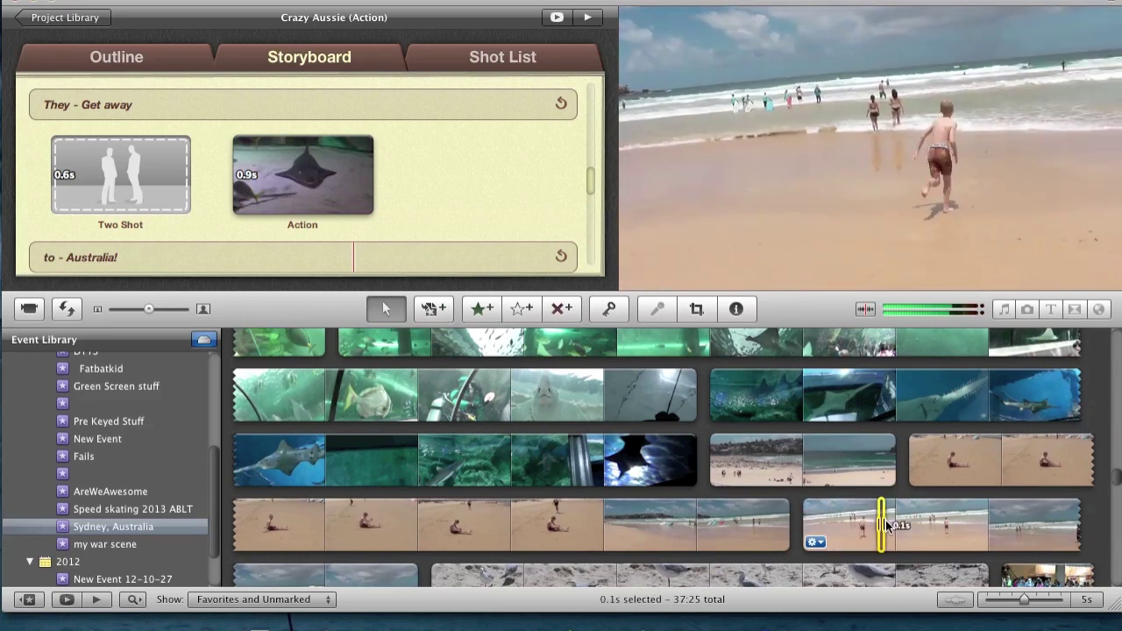
{"action": "left_click_drag", "start_coordinate": [889, 525], "coordinate": [898, 524]}
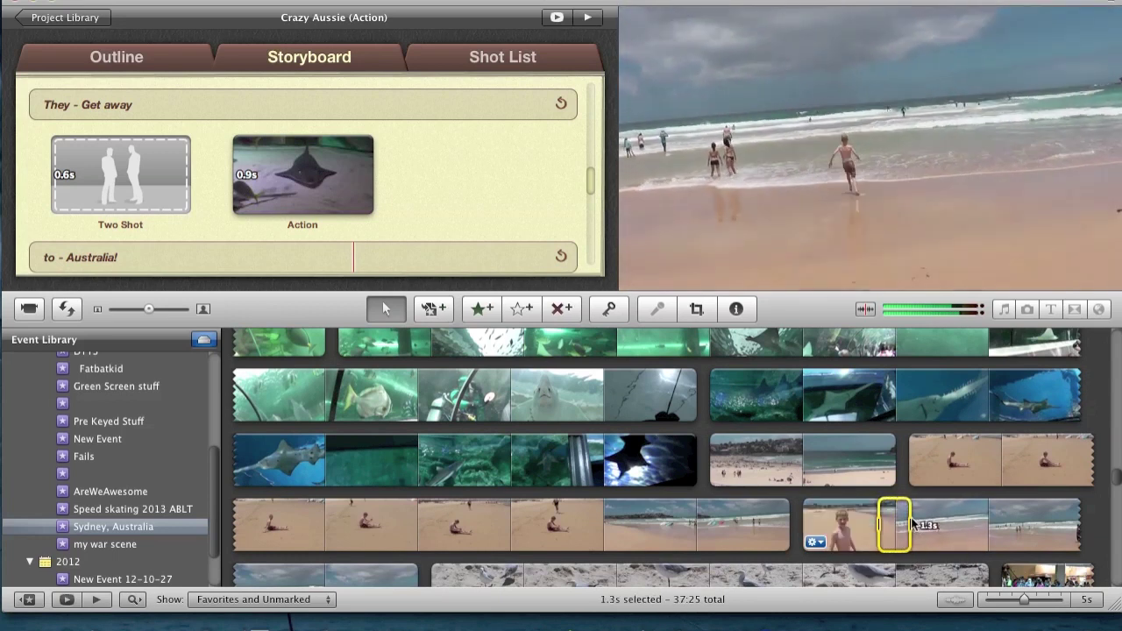
{"action": "scroll", "coordinate": [899, 508], "scroll_direction": "down", "scroll_amount": 10}
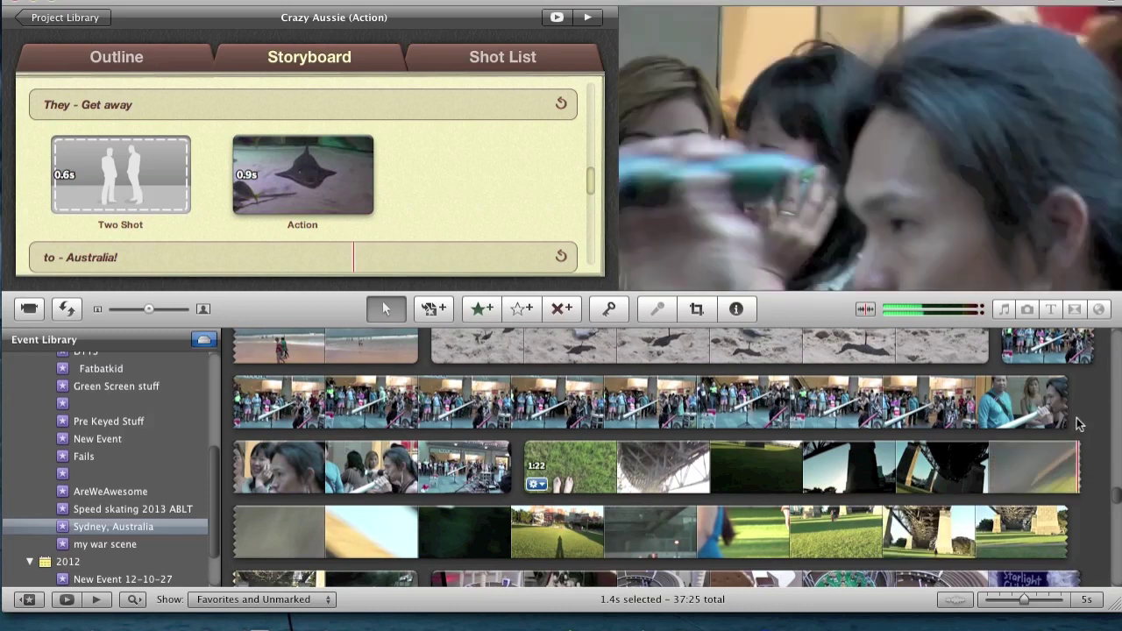
{"action": "left_click", "coordinate": [1093, 421]}
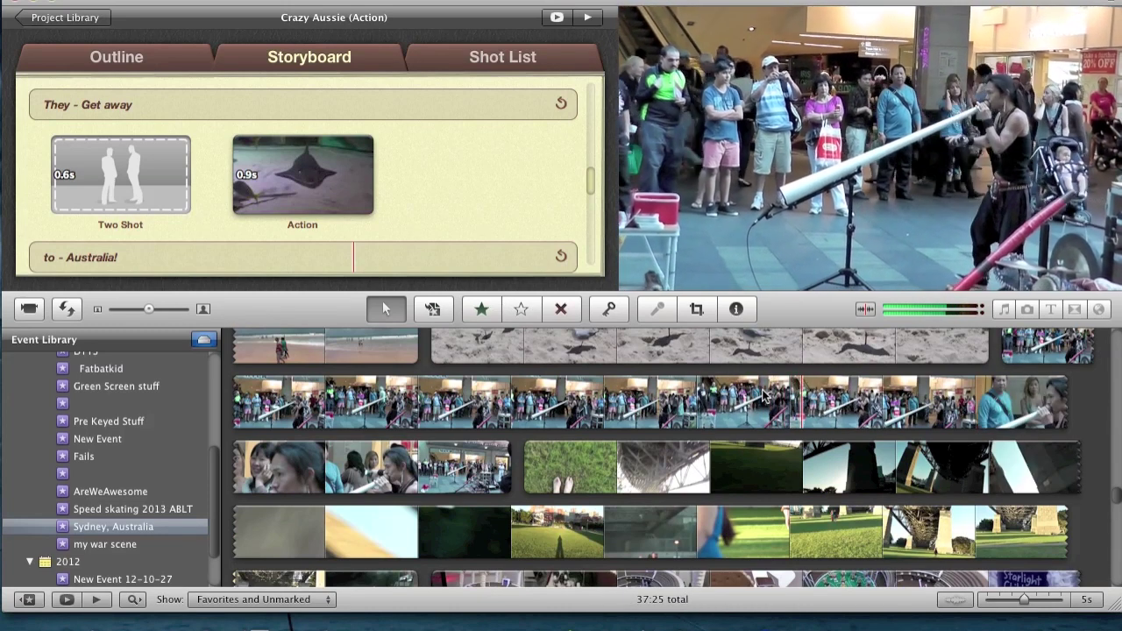
{"action": "scroll", "coordinate": [463, 388], "scroll_direction": "down", "scroll_amount": 5}
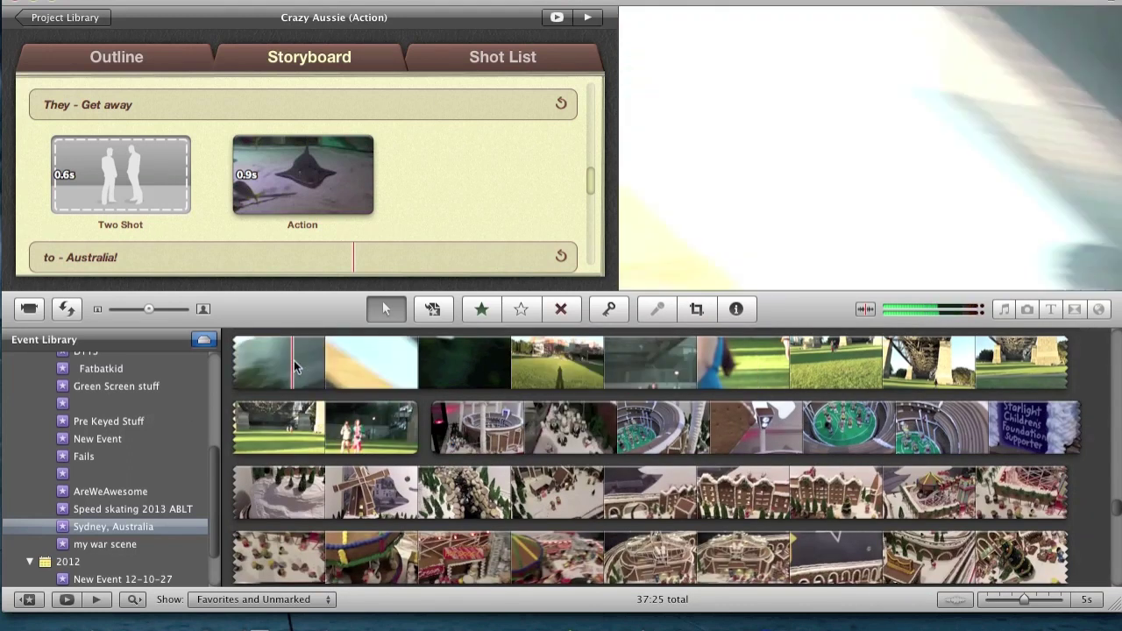
{"action": "scroll", "coordinate": [302, 364], "scroll_direction": "up", "scroll_amount": 2}
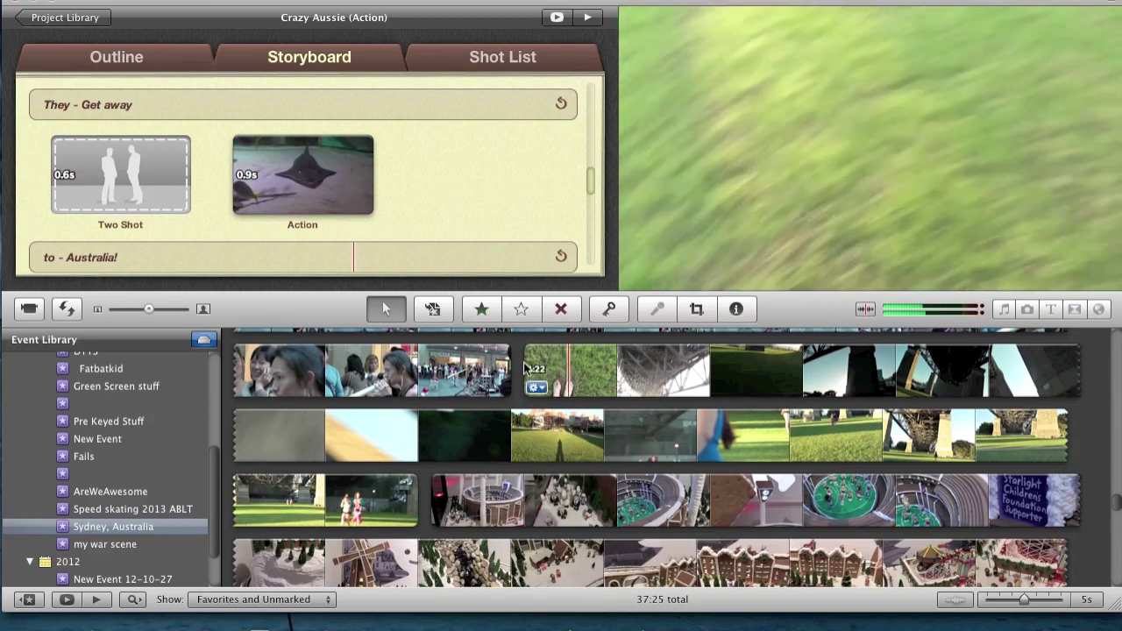
{"action": "left_click_drag", "start_coordinate": [523, 370], "coordinate": [529, 372]}
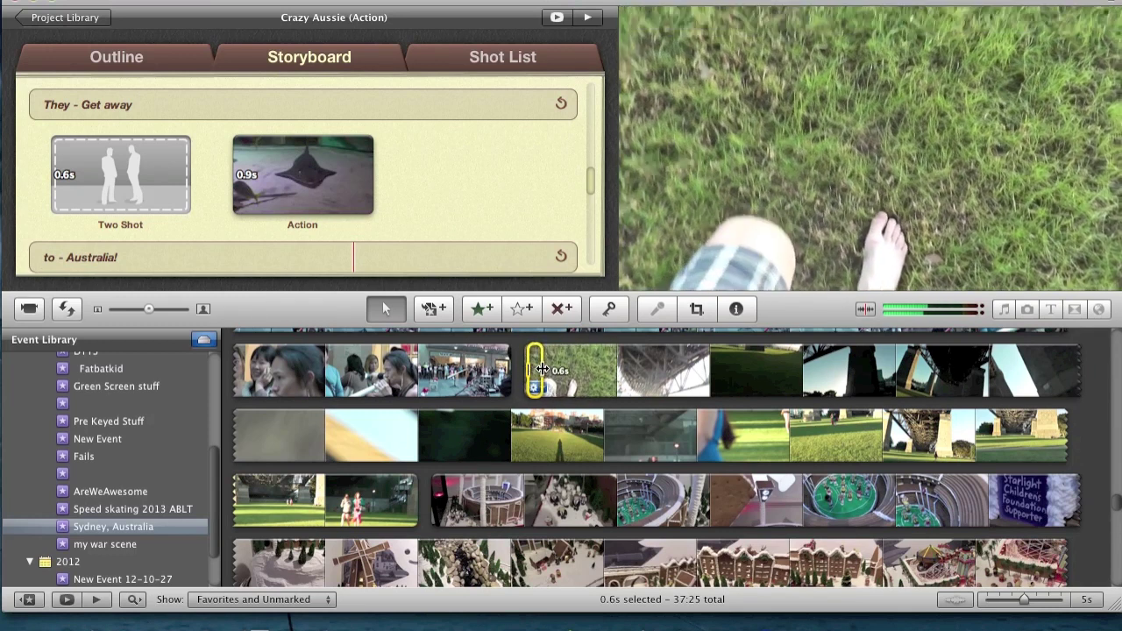
{"action": "left_click_drag", "start_coordinate": [535, 370], "coordinate": [112, 173]}
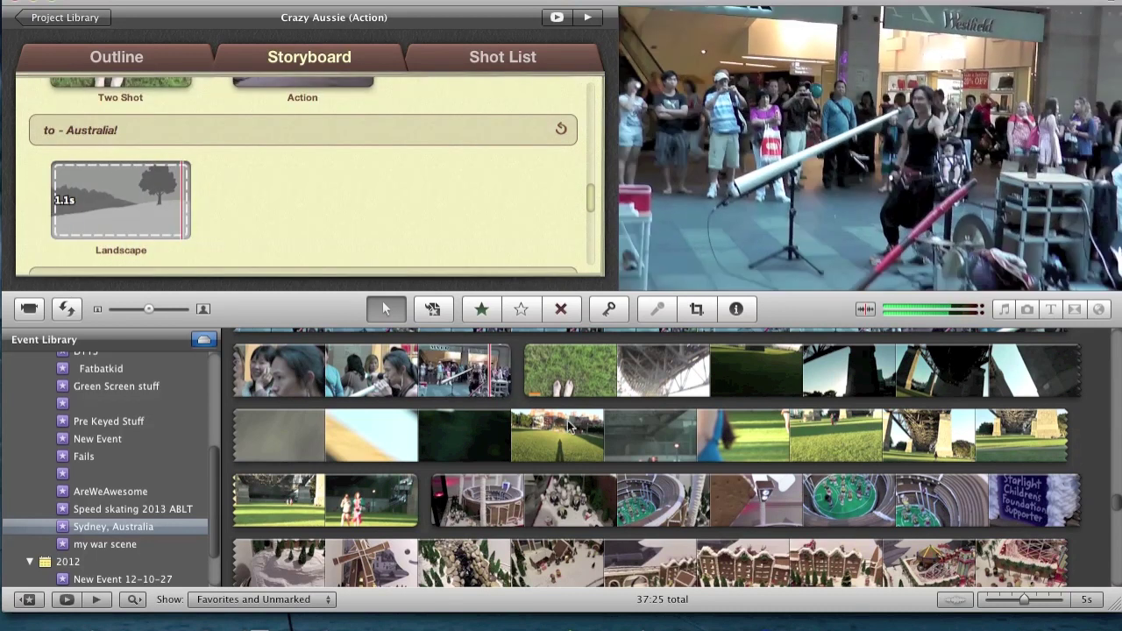
Step: Fill the Landscape shot under "to - Australia!" with 1.1 s of the Sydney Opera House seen from the water
{"action": "scroll", "coordinate": [574, 424], "scroll_direction": "up", "scroll_amount": 5}
{"action": "scroll", "coordinate": [574, 421], "scroll_direction": "up", "scroll_amount": 10}
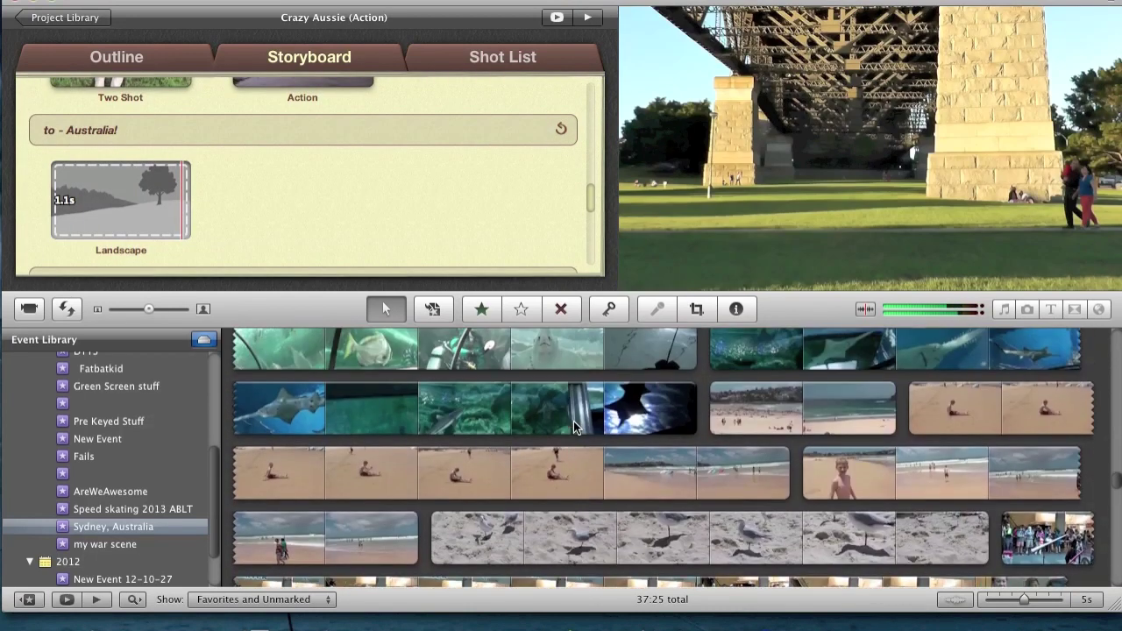
{"action": "scroll", "coordinate": [573, 421], "scroll_direction": "up", "scroll_amount": 10}
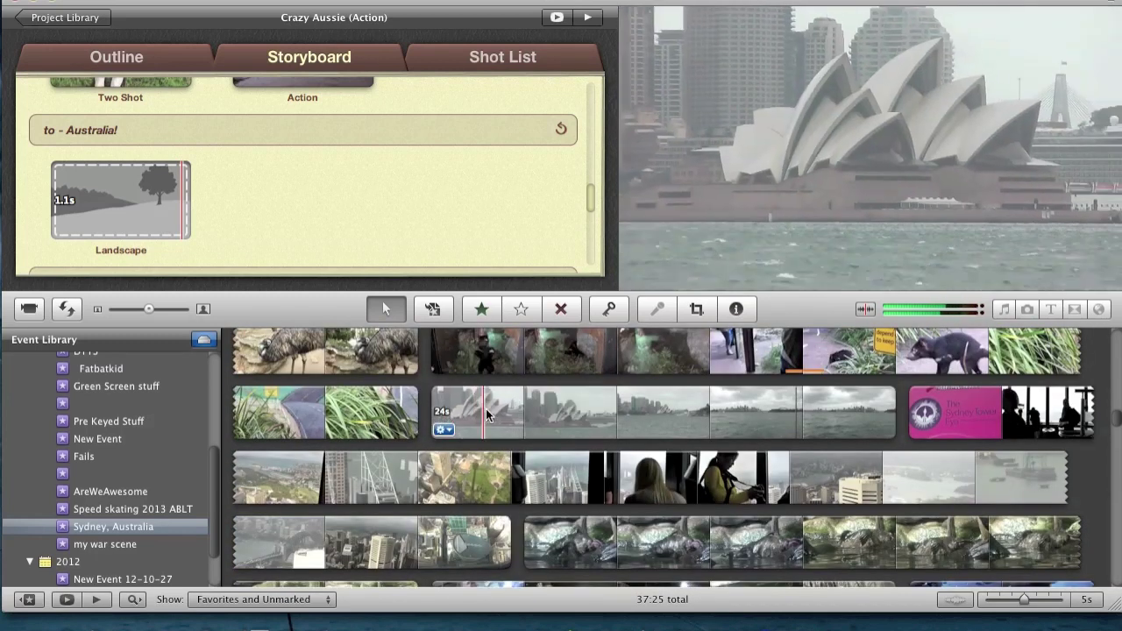
{"action": "left_click_drag", "start_coordinate": [491, 415], "coordinate": [515, 416]}
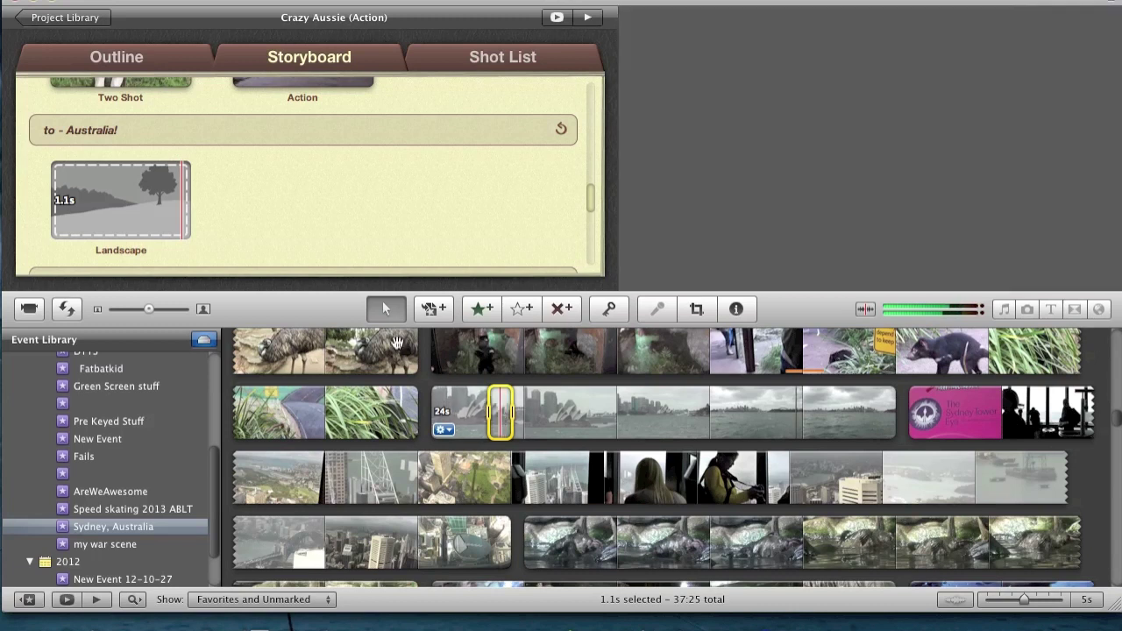
{"action": "left_click_drag", "start_coordinate": [396, 342], "coordinate": [141, 187]}
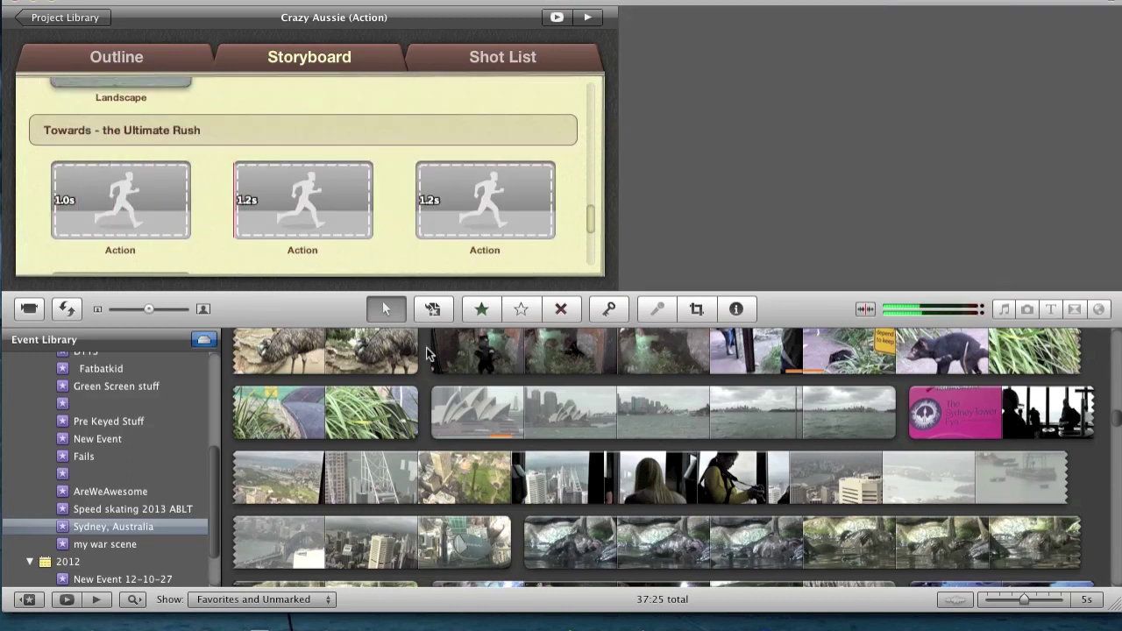
Step: Fill the first Action shot under "Towards - the Ultimate Rush" with 1.0 s of the emu beside the rocks
{"action": "scroll", "coordinate": [625, 417], "scroll_direction": "up", "scroll_amount": 2}
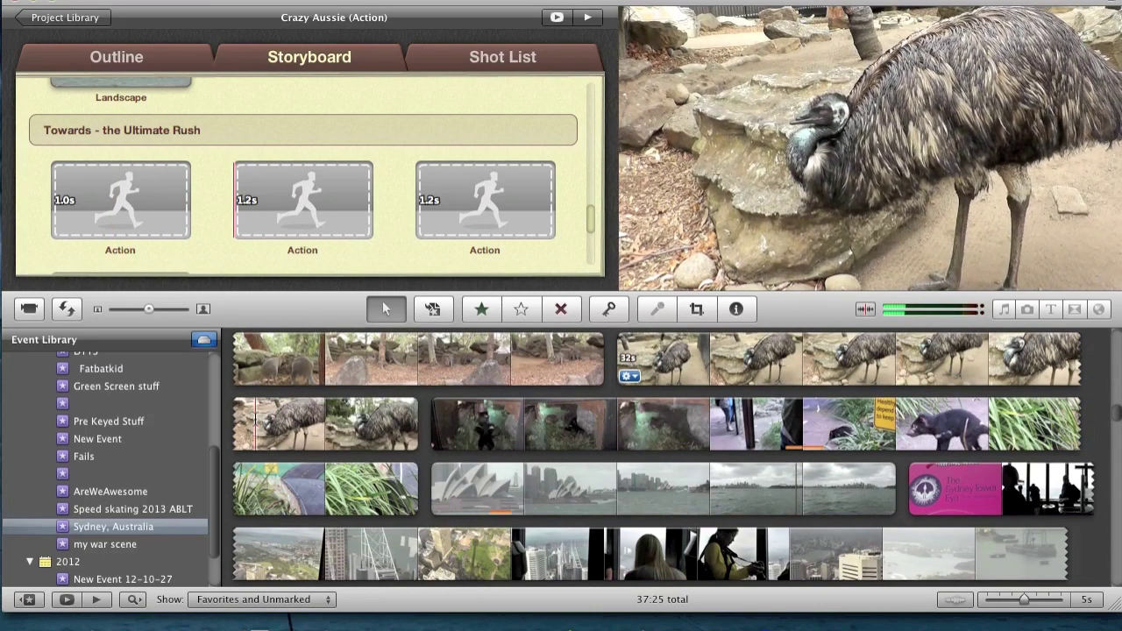
{"action": "left_click", "coordinate": [251, 424]}
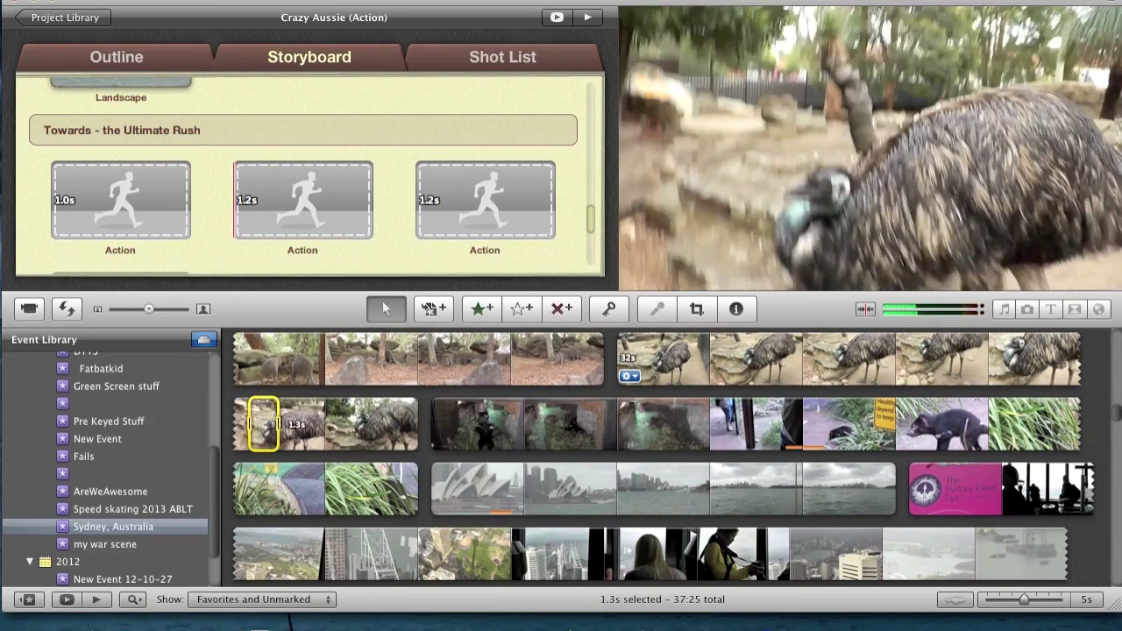
{"action": "left_click_drag", "start_coordinate": [278, 423], "coordinate": [273, 425]}
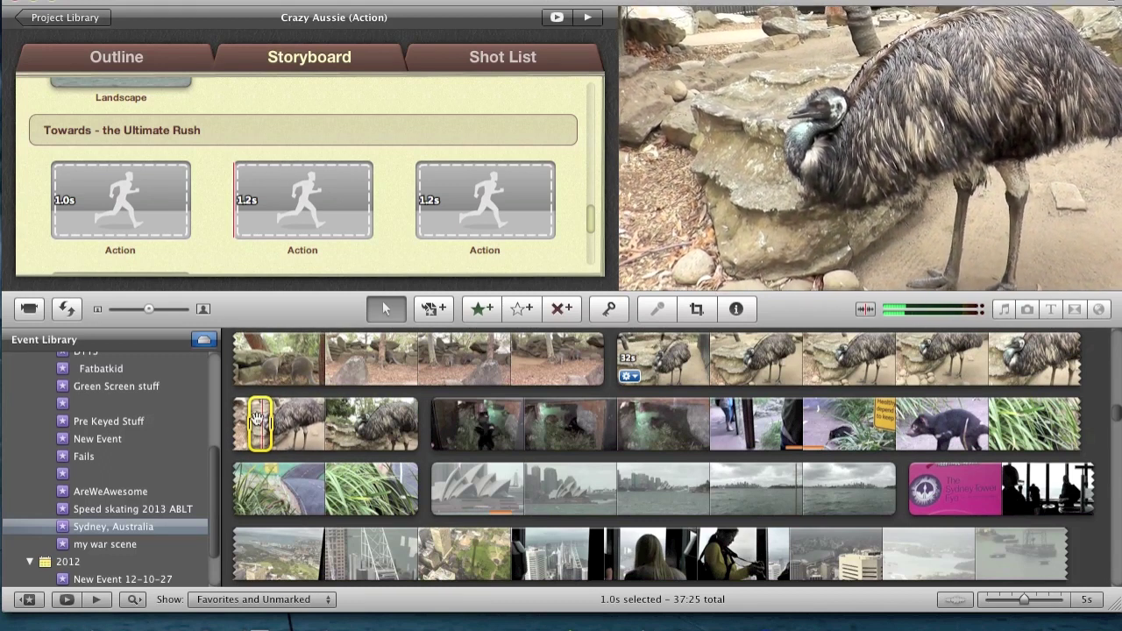
{"action": "left_click_drag", "start_coordinate": [258, 424], "coordinate": [140, 230]}
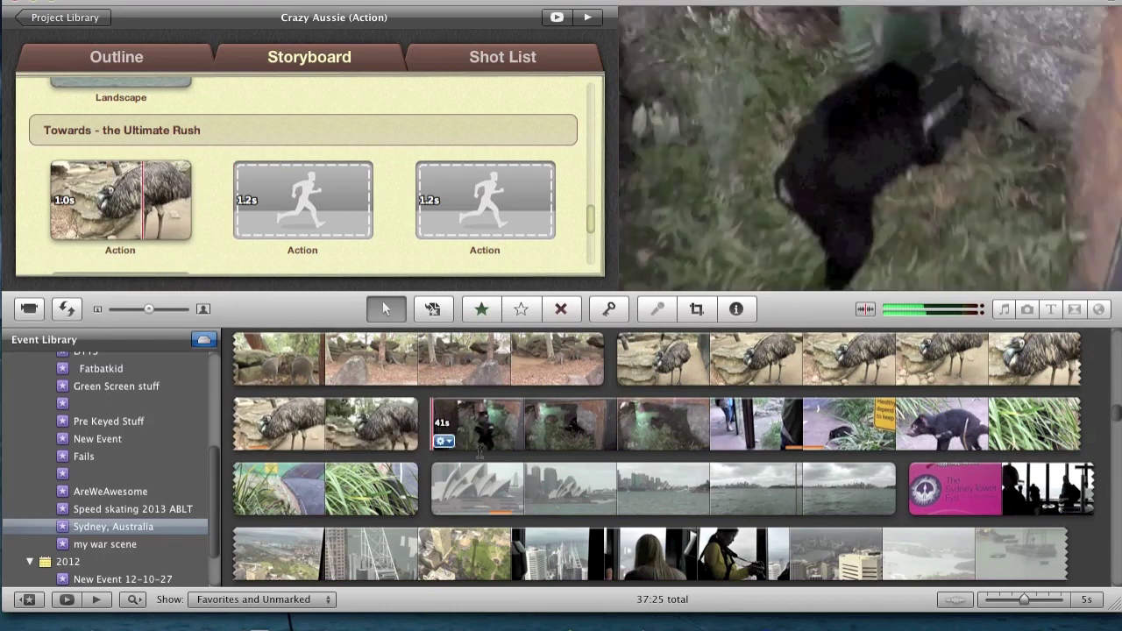
Step: Fill the second Action shot under "Towards - the Ultimate Rush" with 1.2 s of the sheep feeding from the bowl
{"action": "scroll", "coordinate": [481, 455], "scroll_direction": "down", "scroll_amount": 5}
{"action": "scroll", "coordinate": [478, 455], "scroll_direction": "down", "scroll_amount": 5}
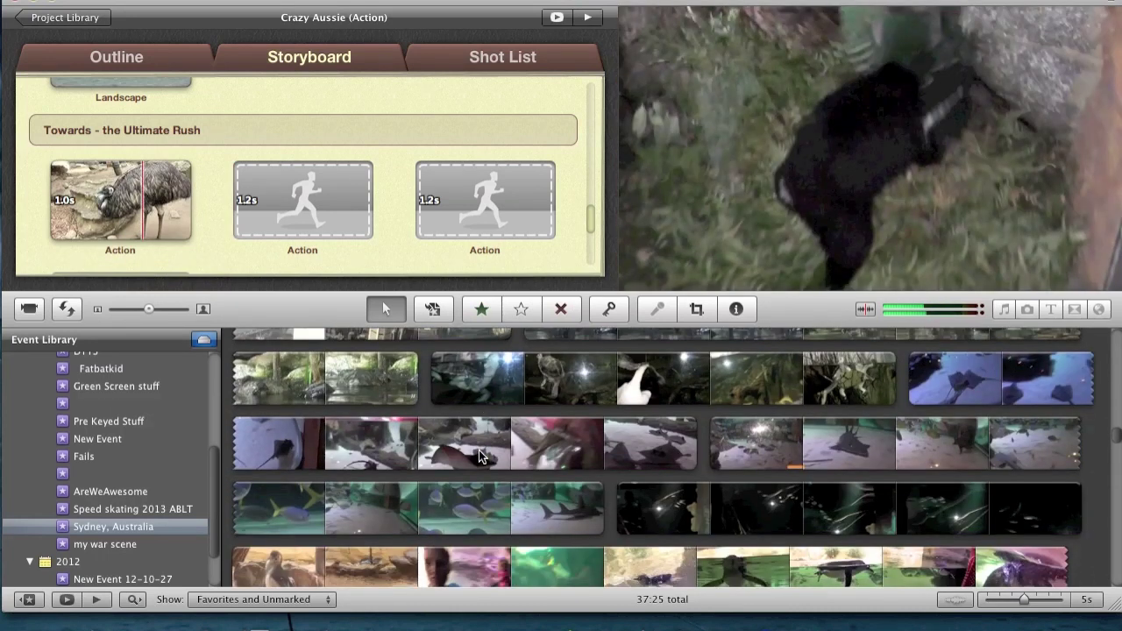
{"action": "scroll", "coordinate": [479, 450], "scroll_direction": "down", "scroll_amount": 8}
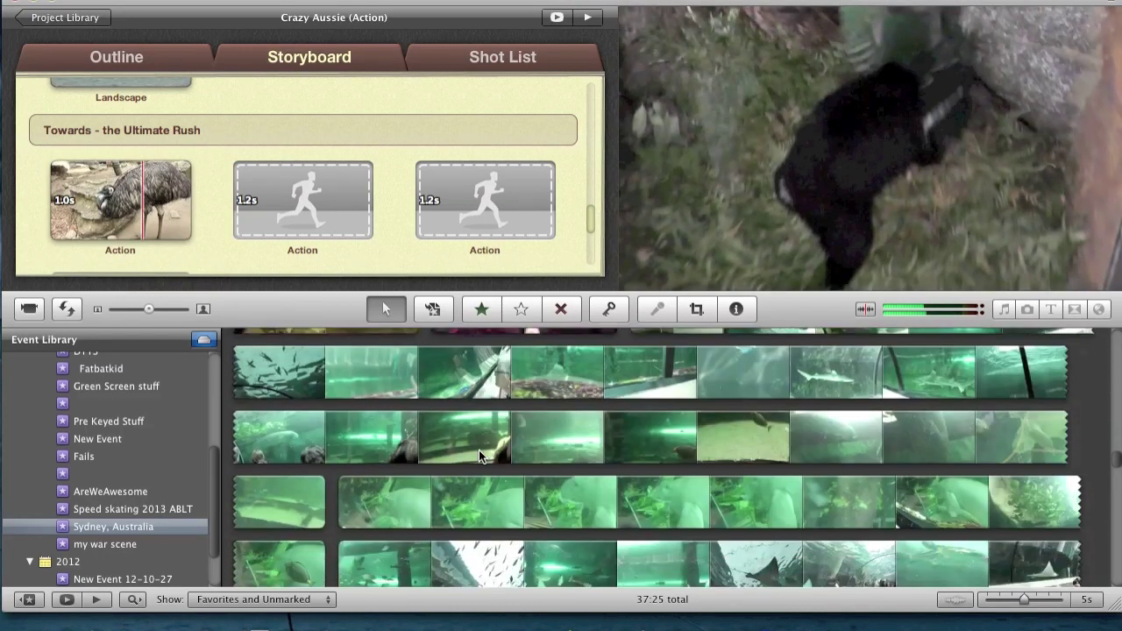
{"action": "scroll", "coordinate": [479, 450], "scroll_direction": "down", "scroll_amount": 8}
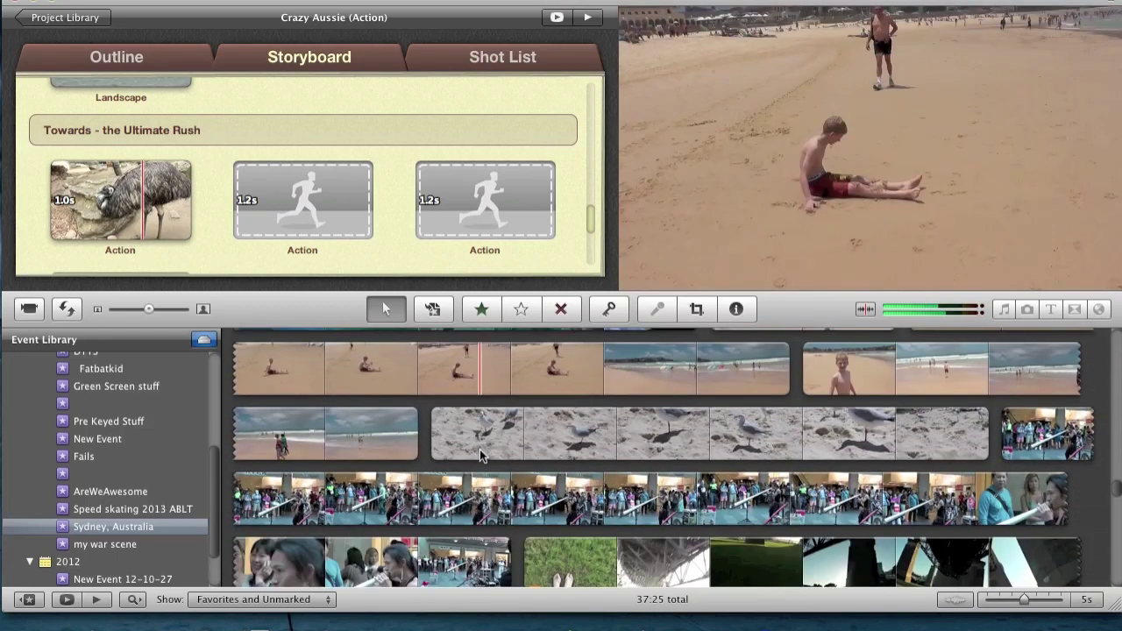
{"action": "scroll", "coordinate": [479, 449], "scroll_direction": "down", "scroll_amount": 8}
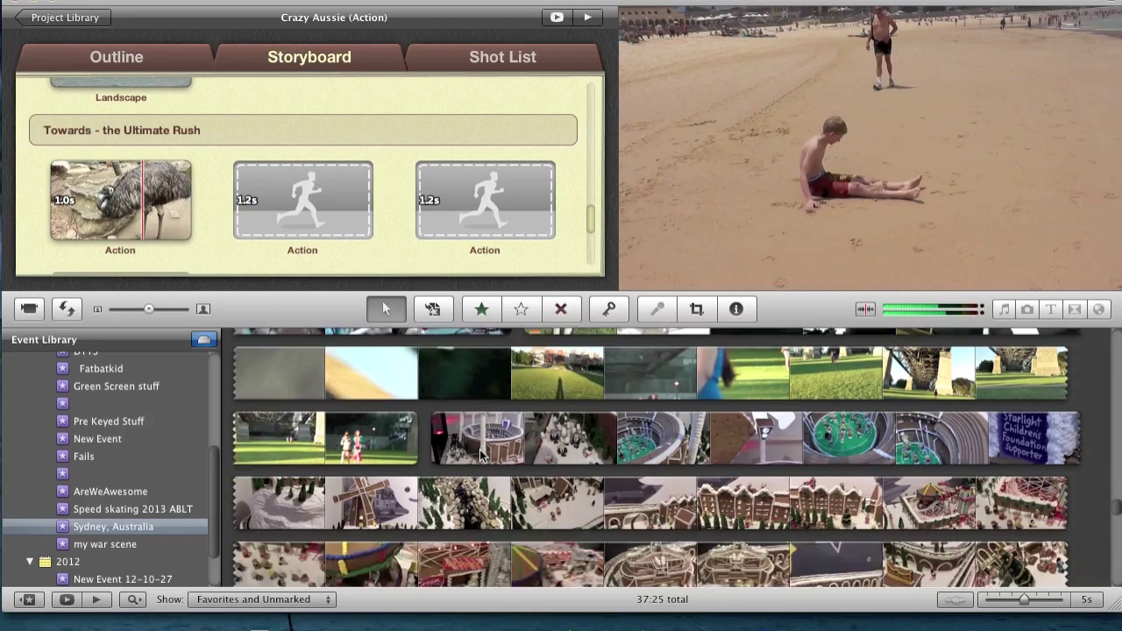
{"action": "scroll", "coordinate": [480, 449], "scroll_direction": "down", "scroll_amount": 8}
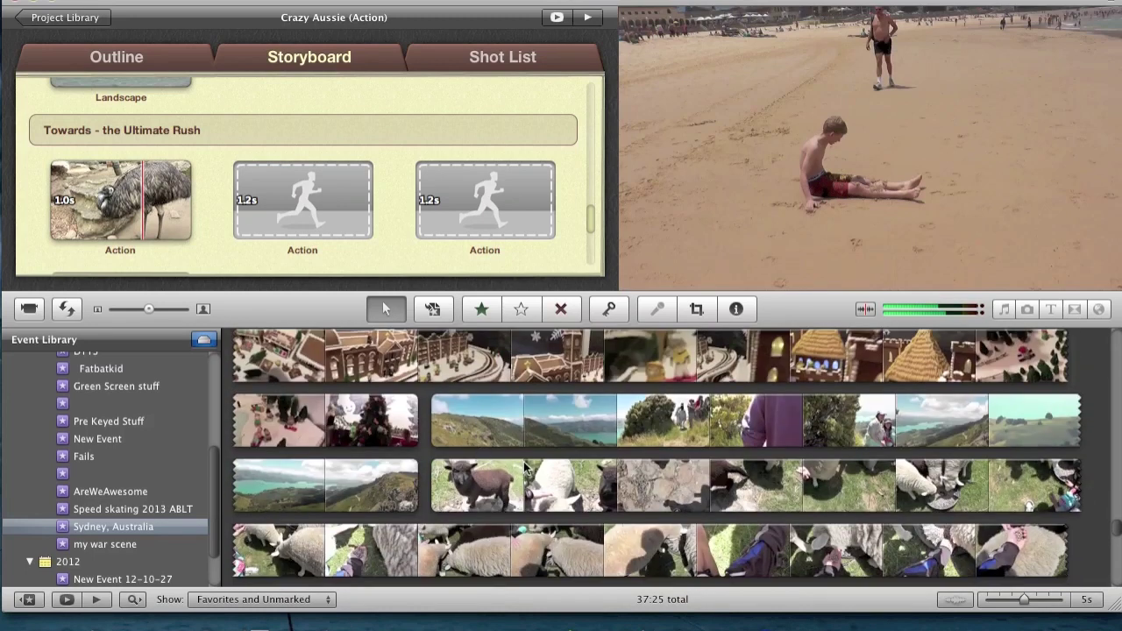
{"action": "left_click_drag", "start_coordinate": [864, 481], "coordinate": [354, 221]}
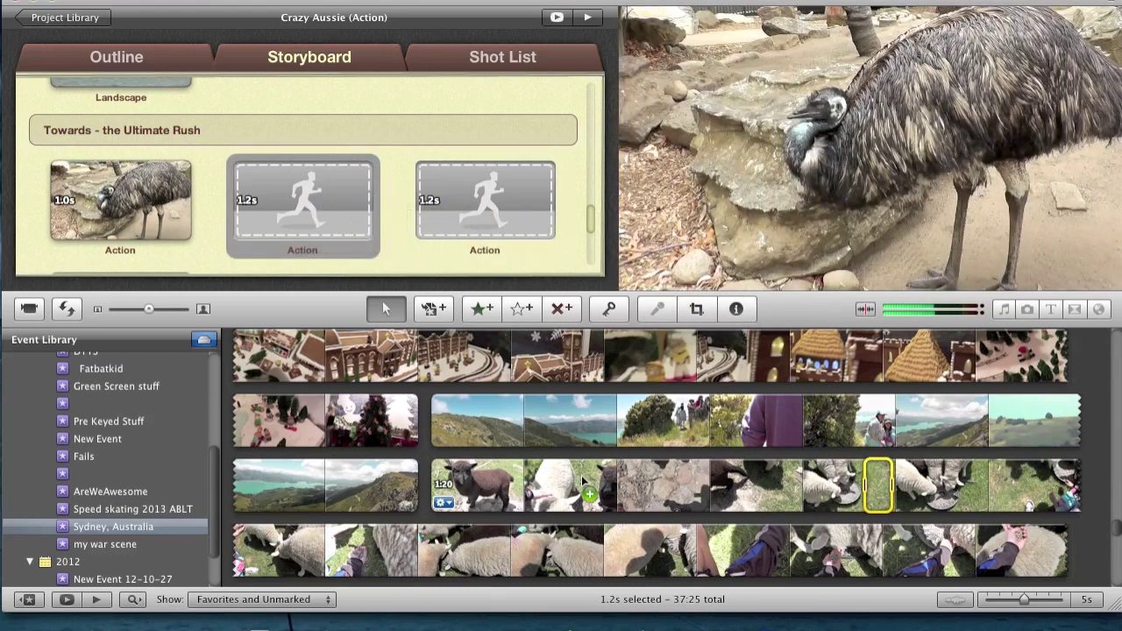
Step: Fill the third Action shot under "Towards - the Ultimate Rush" with footage of the person on wires dropping from the tower
{"action": "scroll", "coordinate": [582, 478], "scroll_direction": "down", "scroll_amount": 1}
{"action": "scroll", "coordinate": [581, 478], "scroll_direction": "down", "scroll_amount": 2}
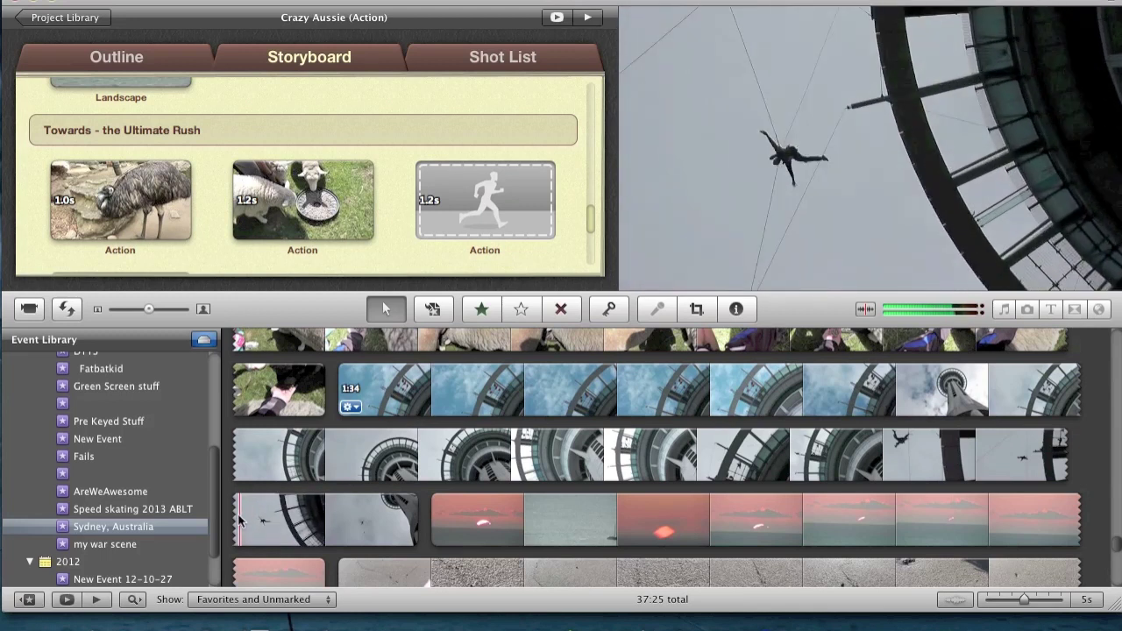
{"action": "left_click_drag", "start_coordinate": [243, 521], "coordinate": [256, 519]}
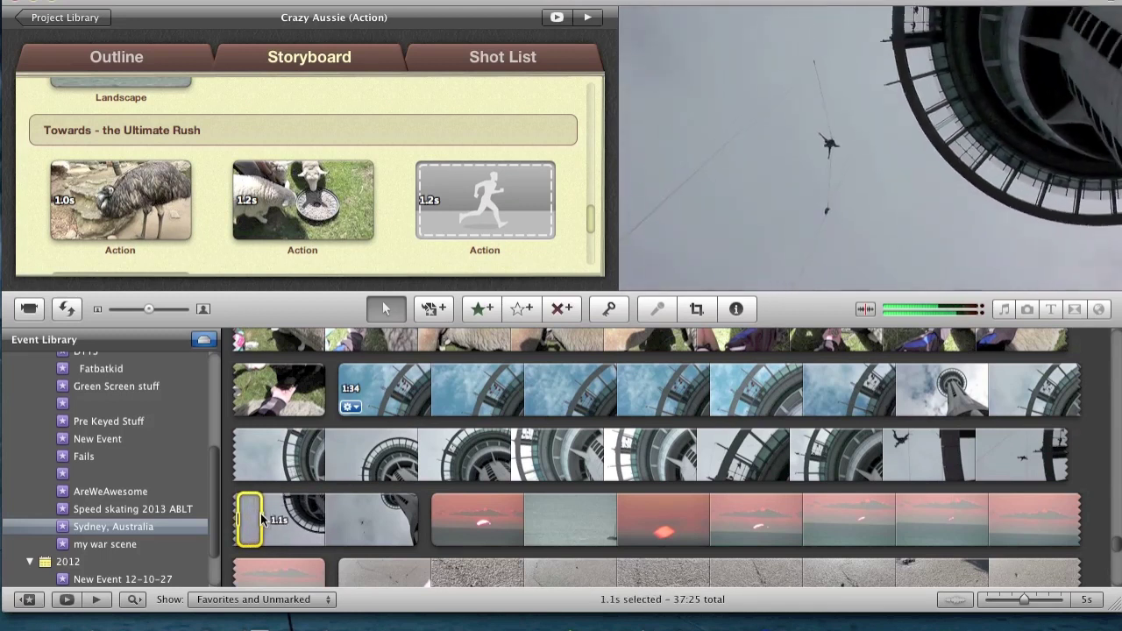
{"action": "left_click_drag", "start_coordinate": [251, 517], "coordinate": [436, 223]}
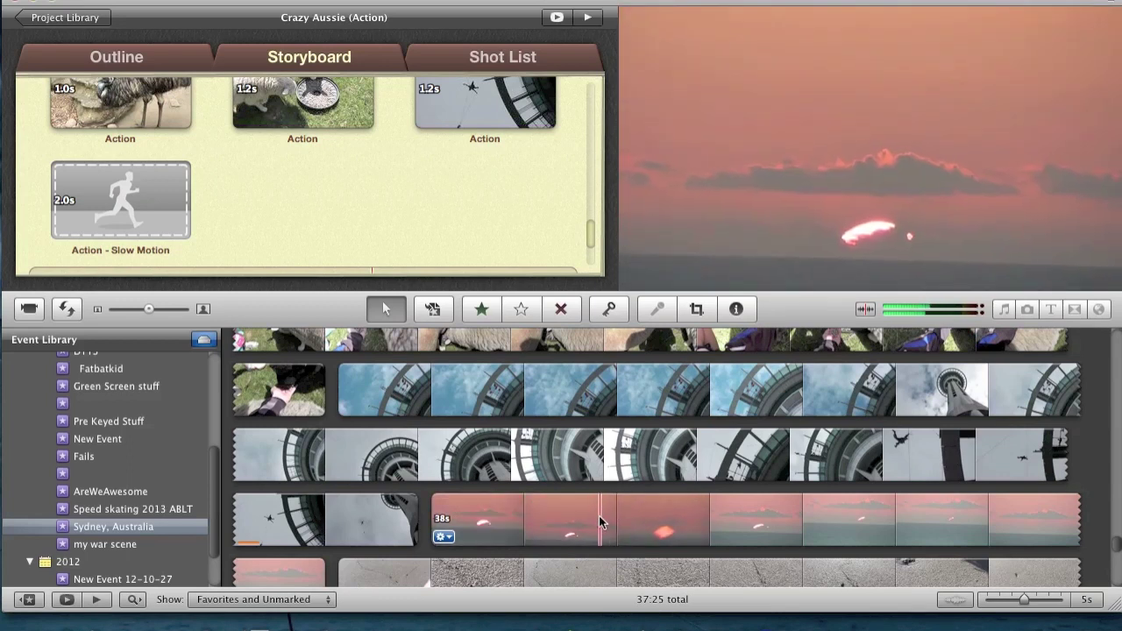
Step: Fill the Action - Slow Motion shot with 2.0 s of the red sunset over the sea and dismiss the trailer completion message
{"action": "left_click_drag", "start_coordinate": [590, 522], "coordinate": [625, 519]}
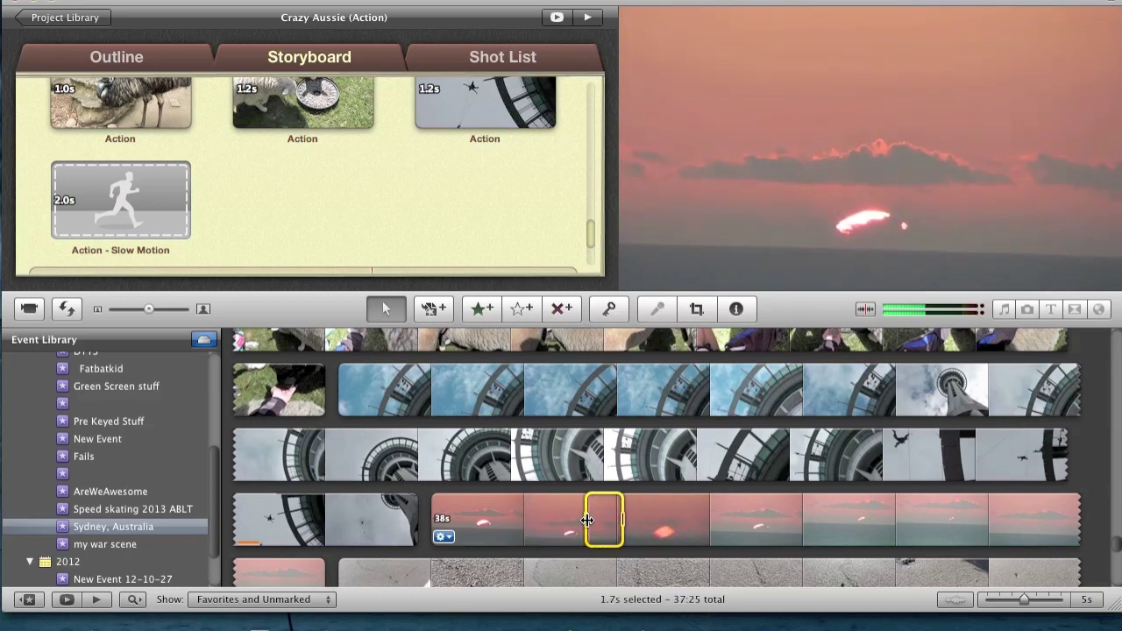
{"action": "left_click_drag", "start_coordinate": [581, 521], "coordinate": [193, 206]}
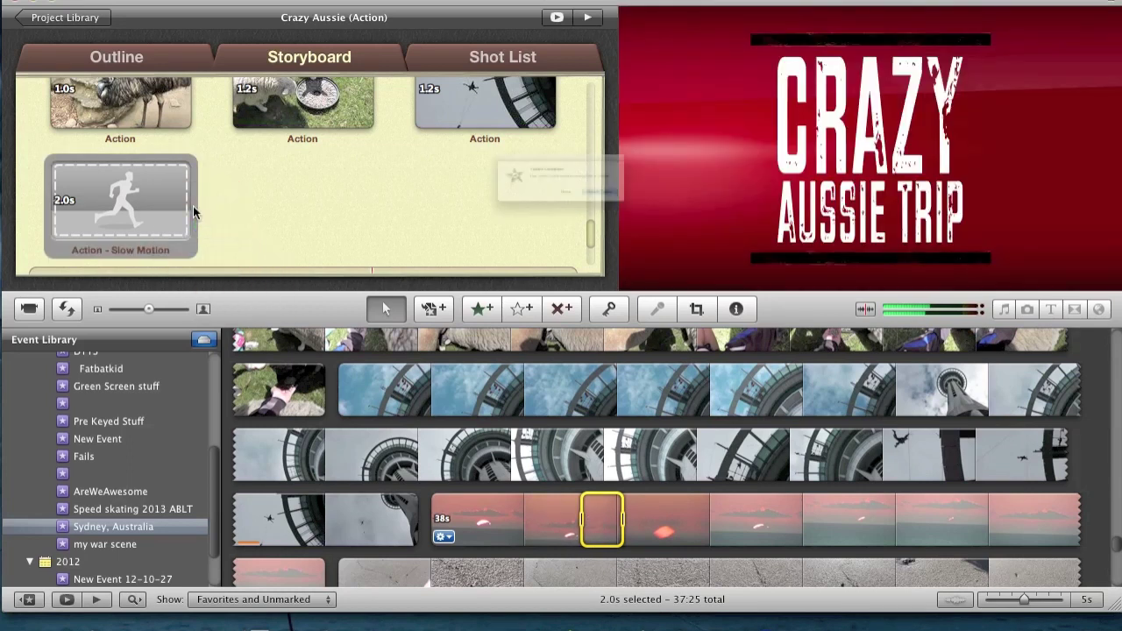
{"action": "left_click", "coordinate": [663, 221]}
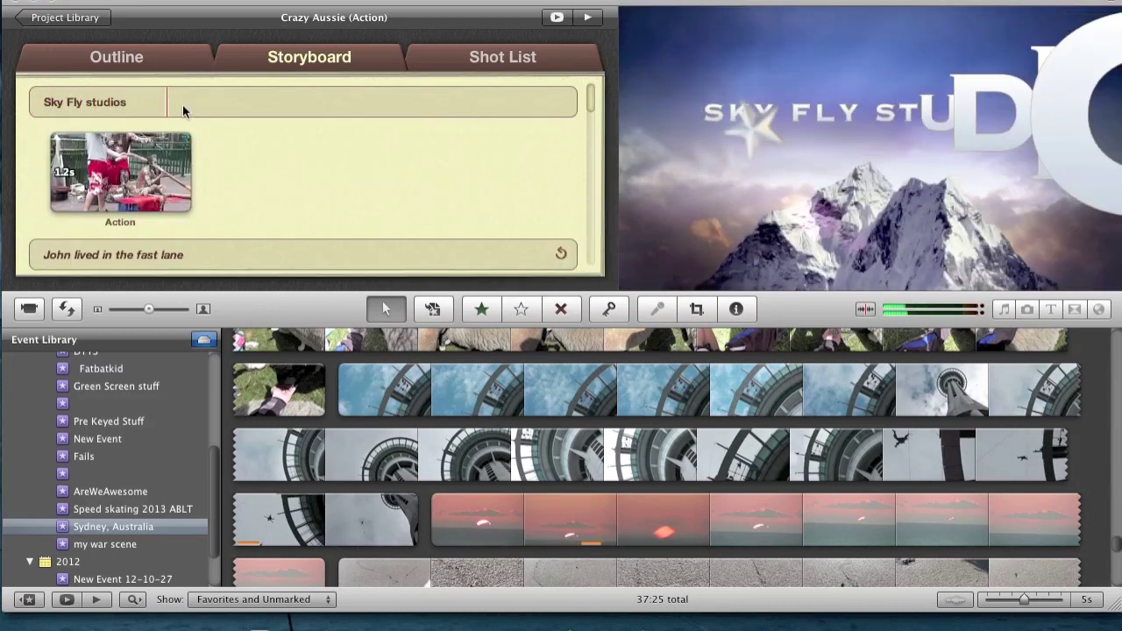
Step: Review the trailer's shot list, storyboard and outline, and play the finished trailer full screen
{"action": "left_click", "coordinate": [482, 58]}
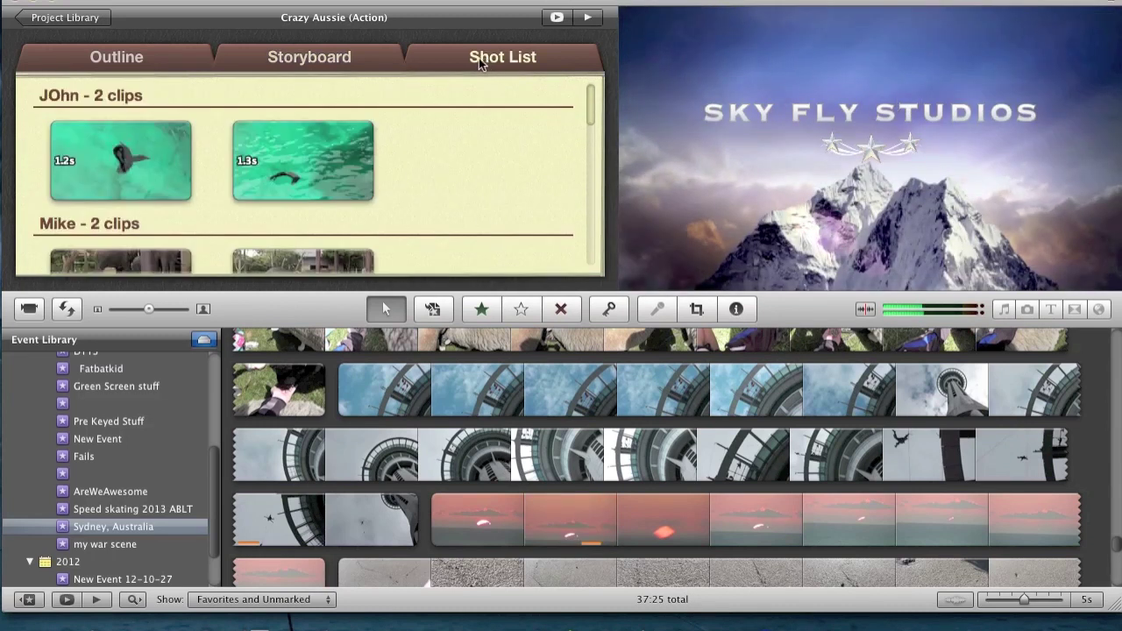
{"action": "left_click", "coordinate": [269, 59]}
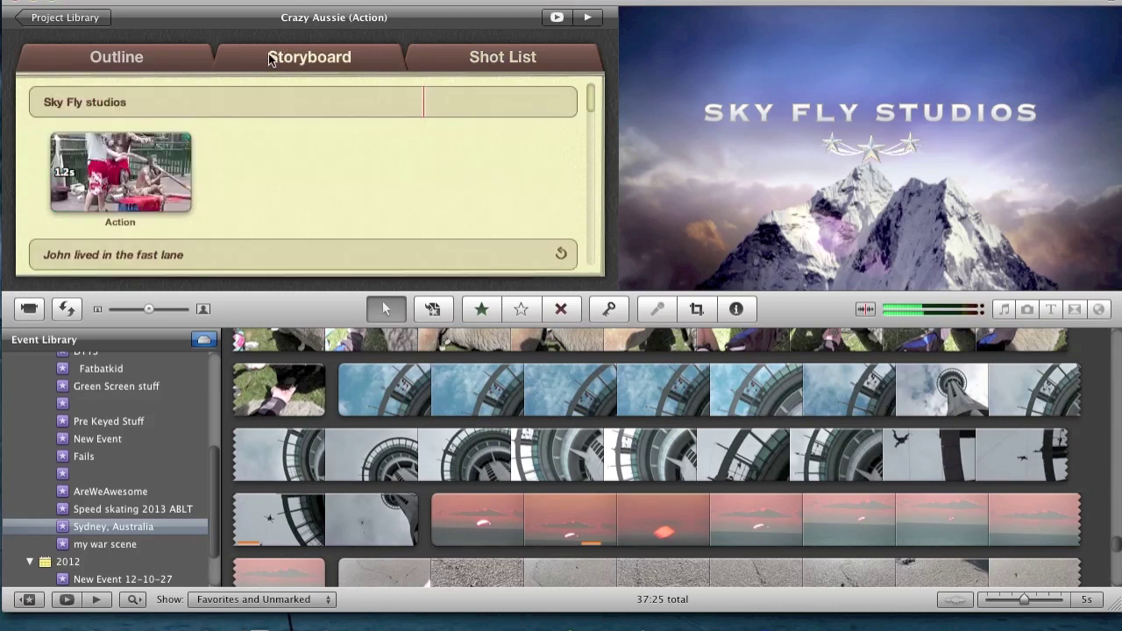
{"action": "left_click", "coordinate": [169, 56]}
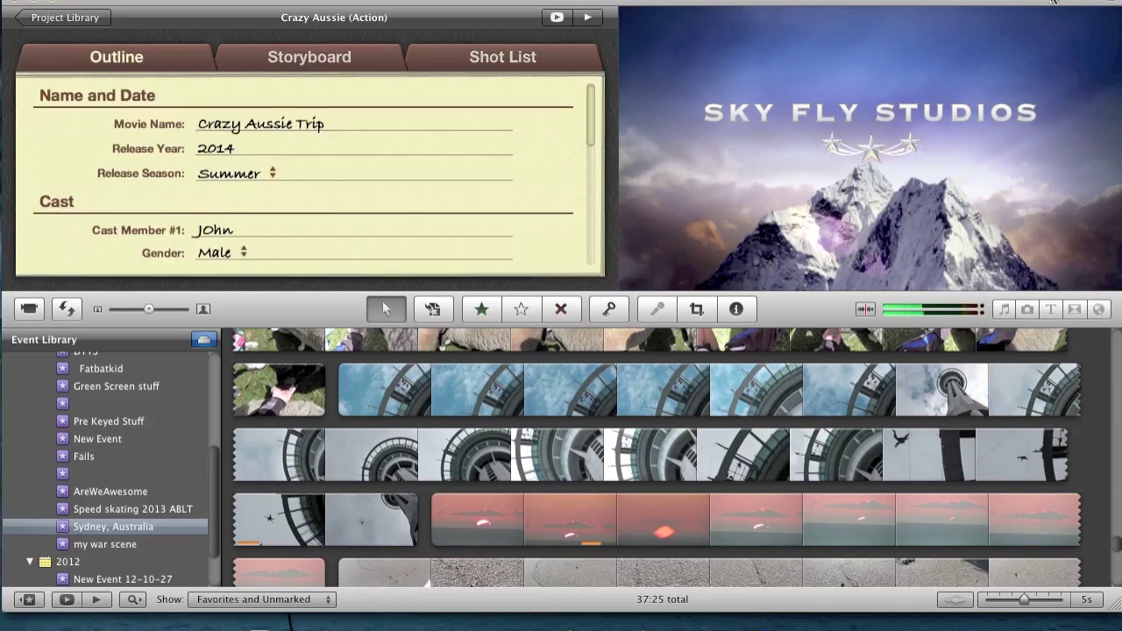
{"action": "key", "text": "super+shift+f"}
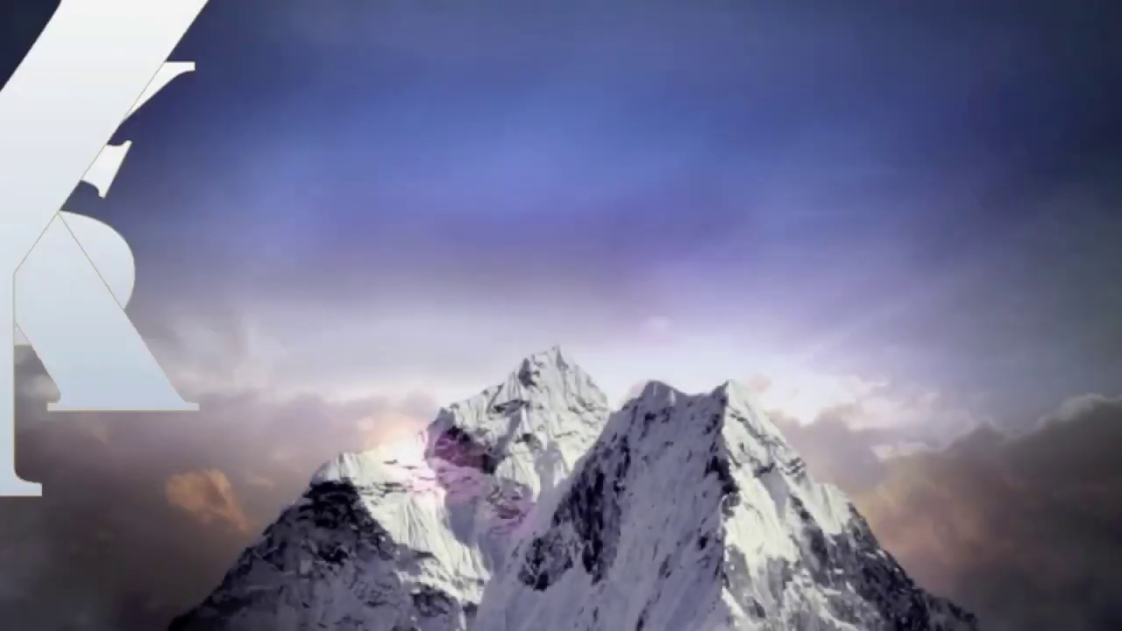